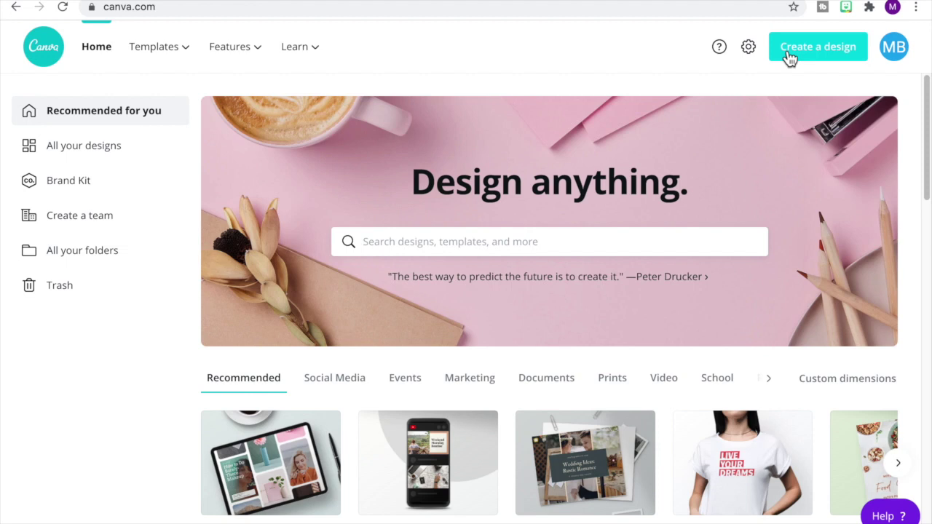
Start a new custom-size design, enter 8.5 by 11, and switch the unit to inches.
left_click(791, 45)
left_click(692, 117)
type("8.5")
key("Tab")
type("1")
left_click(848, 124)
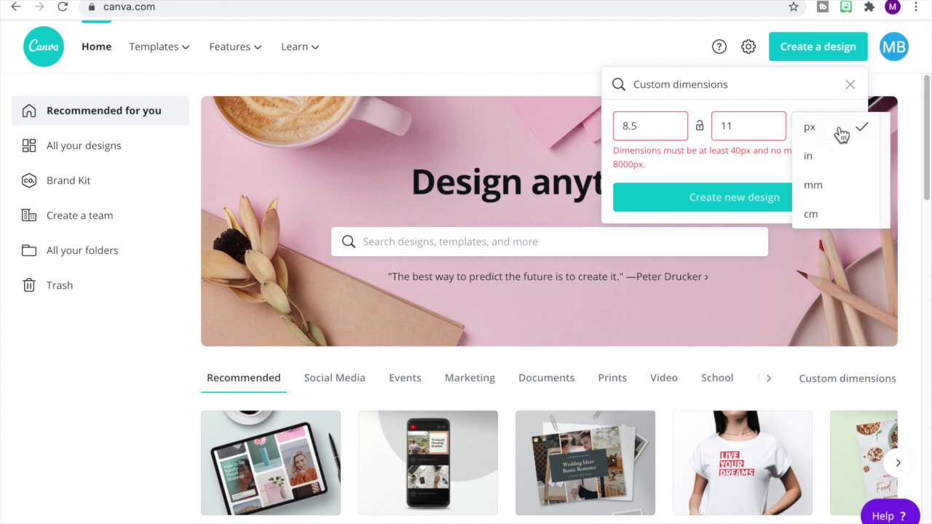
left_click(830, 156)
Set the custom dimensions to 8.5 by 11 inches and create the new design.
left_click(617, 125)
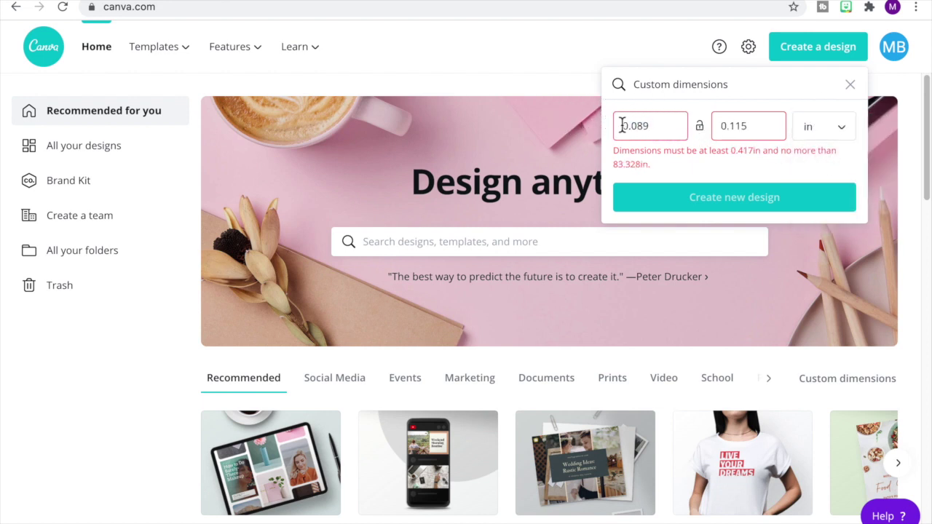
double_click(644, 127)
type("8.5")
key("Tab")
key("Tab")
type("1")
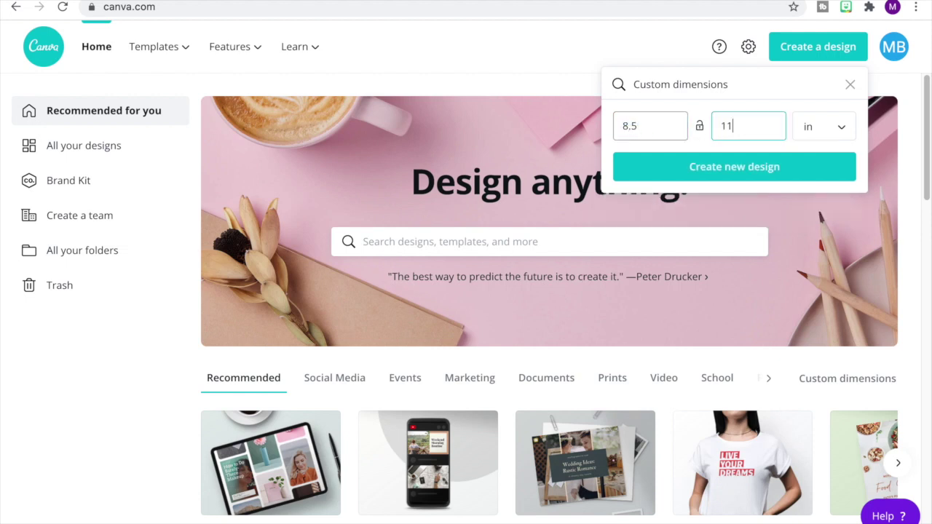
left_click(701, 166)
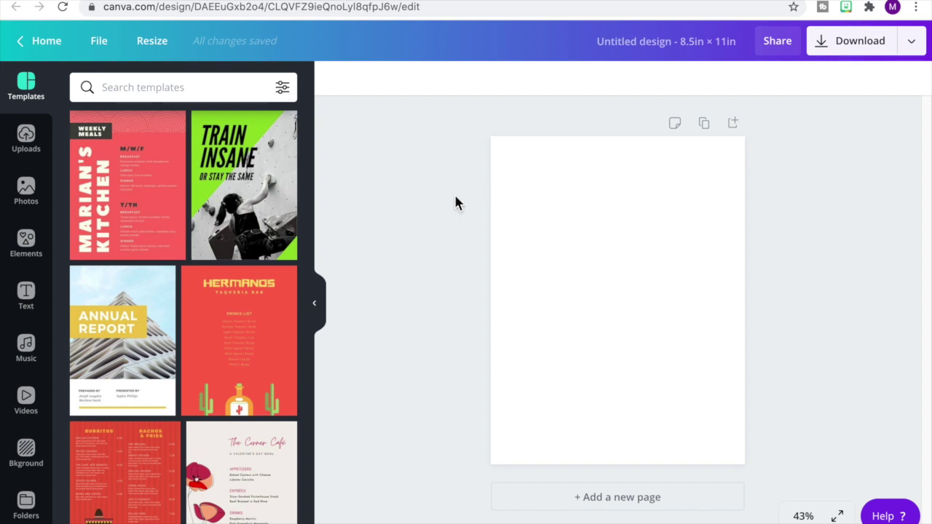
Fill the blank page's background with the light gray default color.
left_click(324, 318)
left_click(490, 261)
left_click(77, 80)
left_click(241, 302)
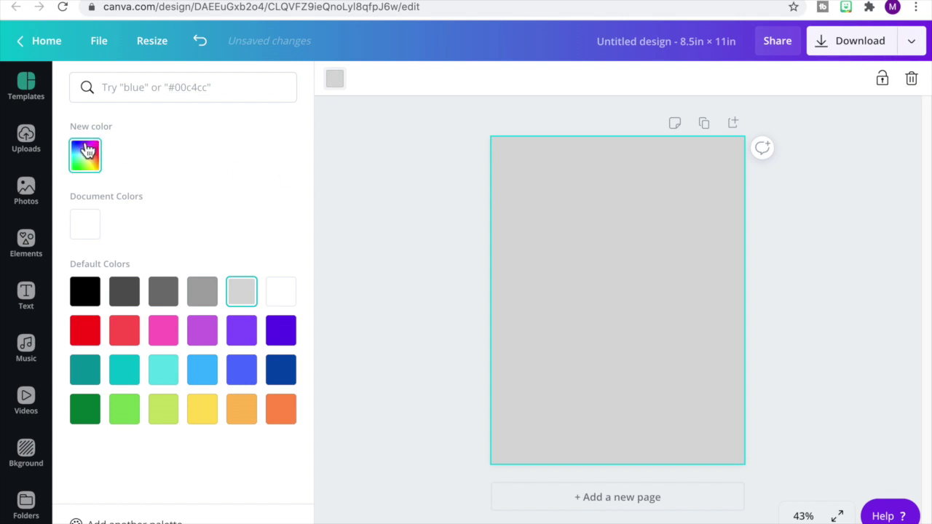
Add a text box containing "Name" followed by a long underscore line for the student to write on.
key("t")
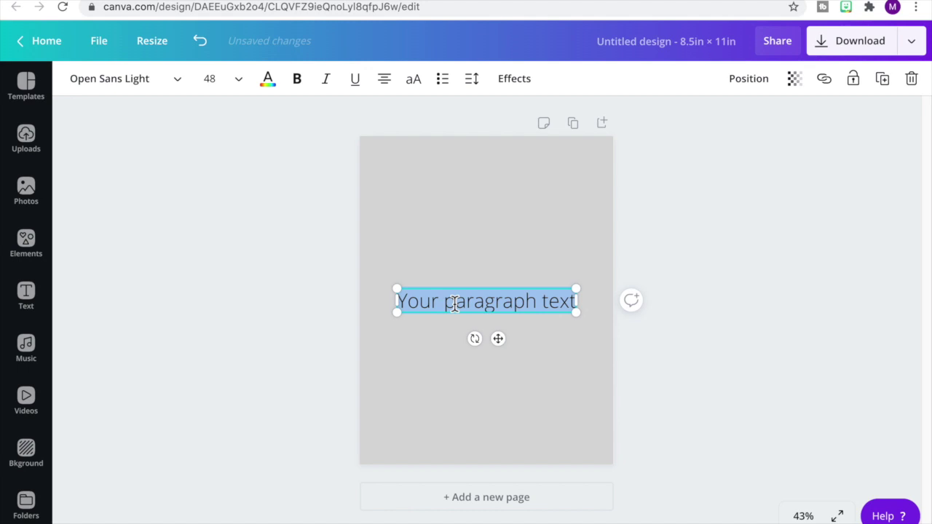
type("1.")
key("ctrl+z")
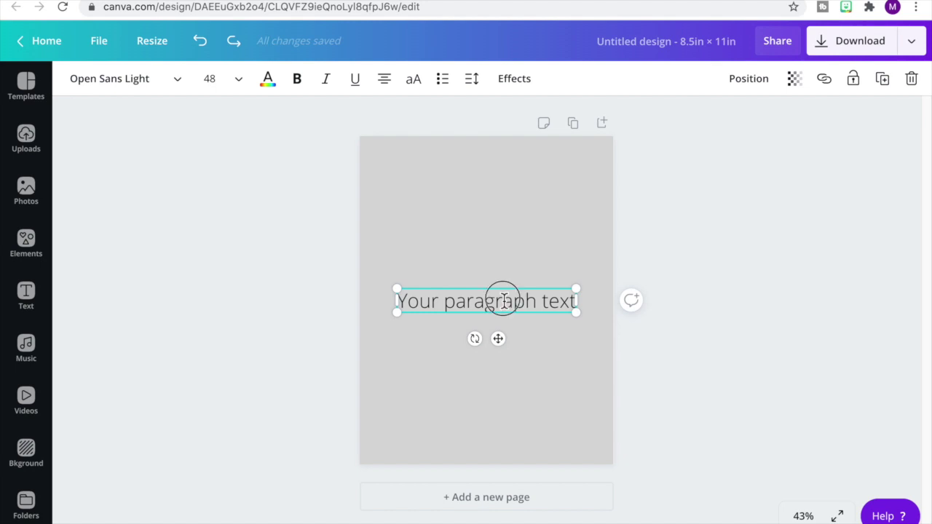
triple_click(504, 301)
type("Name")
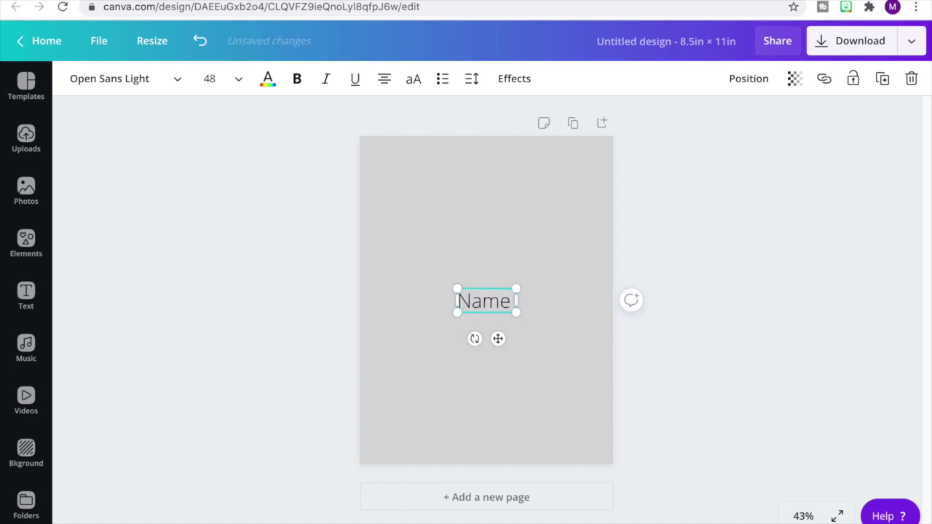
type(" _______________")
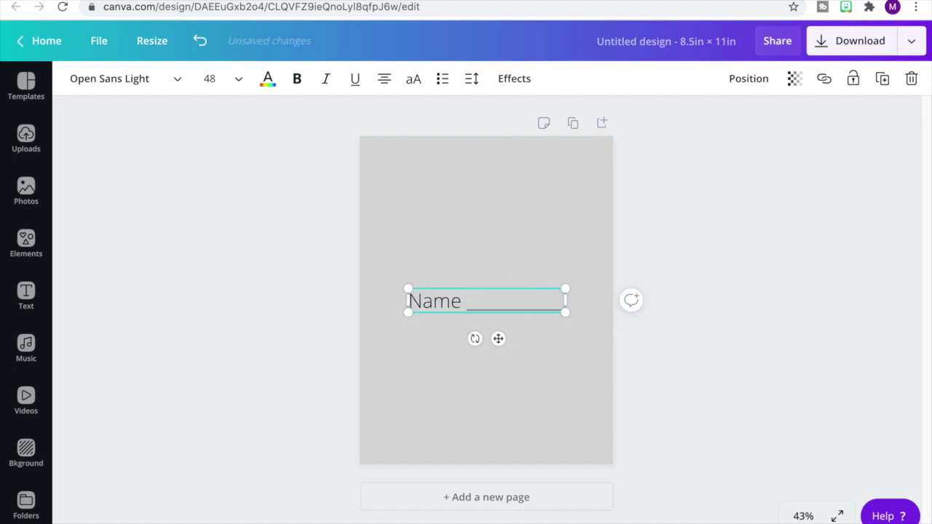
type("________")
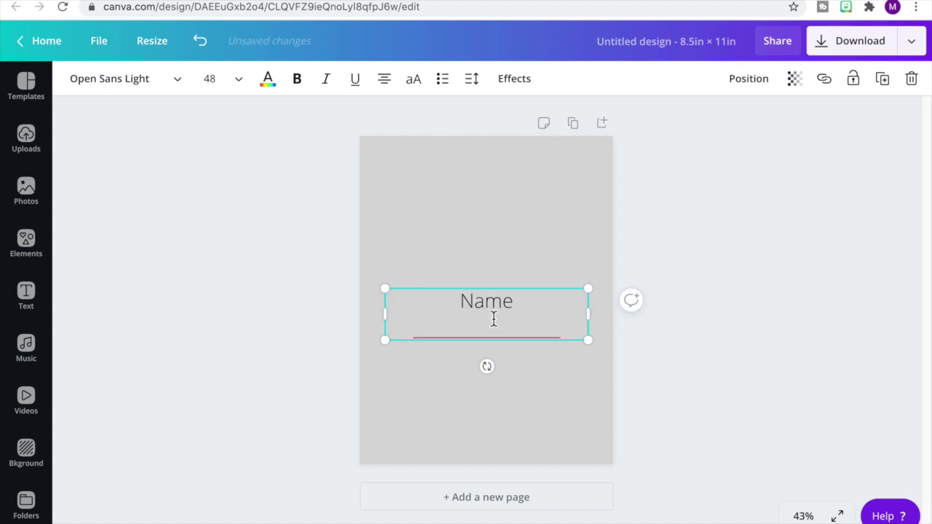
Move the Name line to the top of the page and set its font size to 28.
left_click_drag(596, 316, 546, 173)
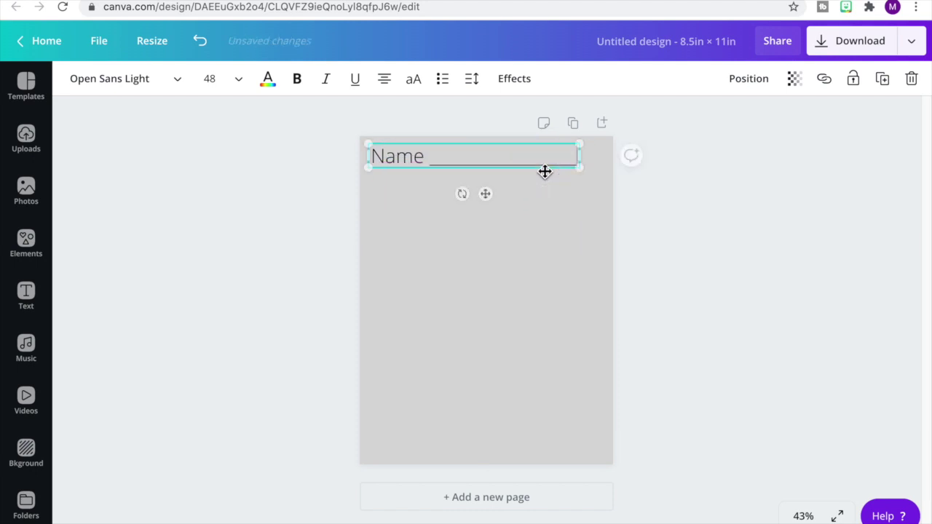
double_click(399, 157)
left_click(235, 80)
left_click(216, 138)
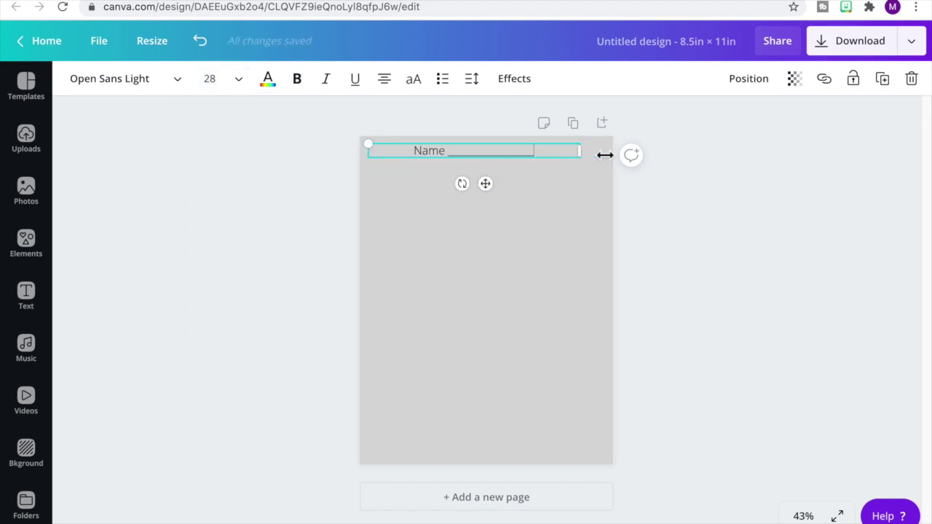
Lengthen the underscore line after "Name" with additional underscores.
type("________")
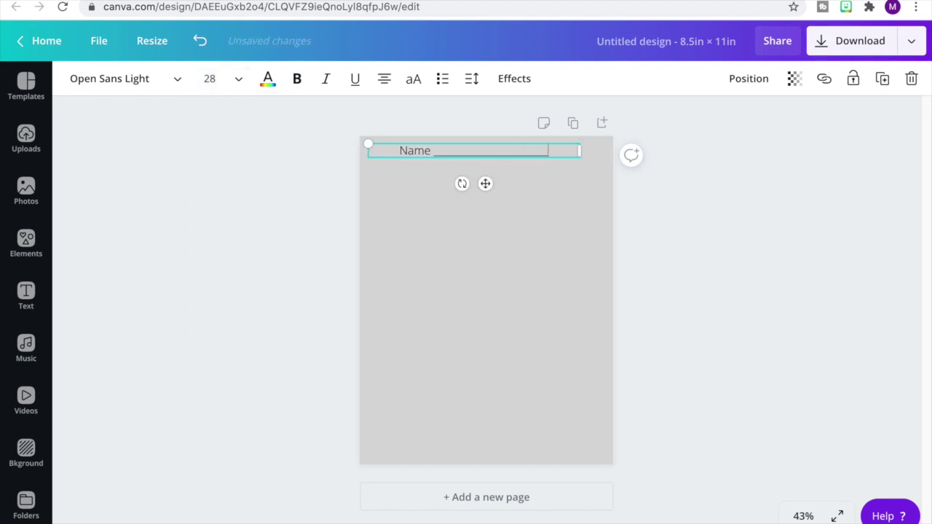
type("____")
left_click(577, 193)
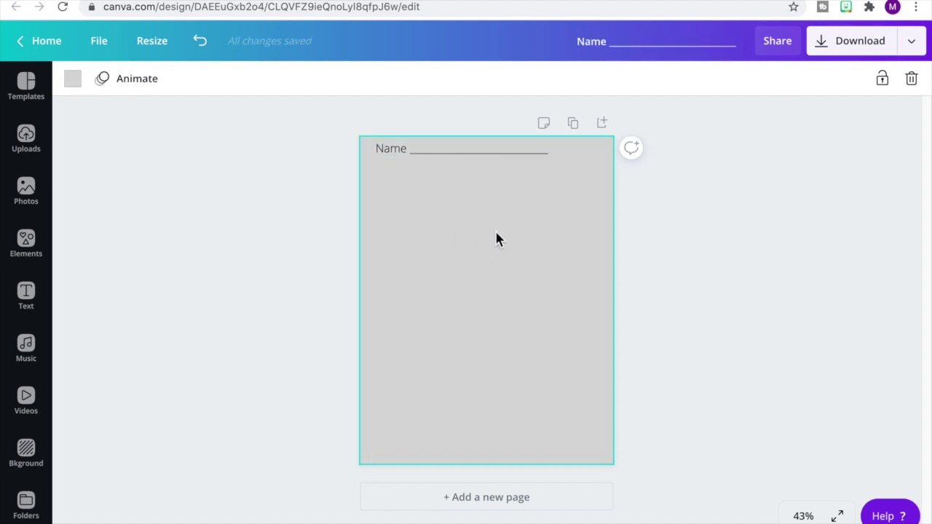
Add a "1." text at font size 37.1 and place it near the page's left edge below the Name line.
key("t")
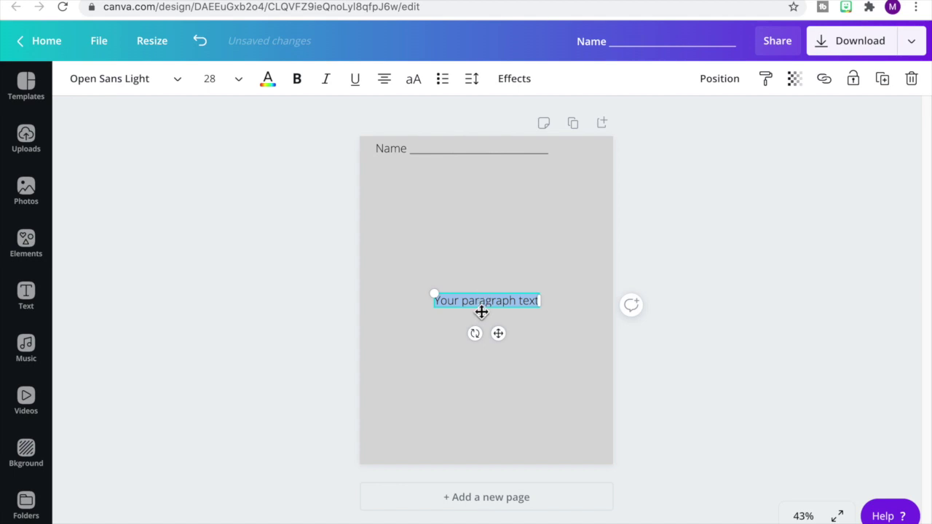
left_click_drag(481, 310, 418, 206)
left_click(400, 198)
triple_click(399, 198)
type("1")
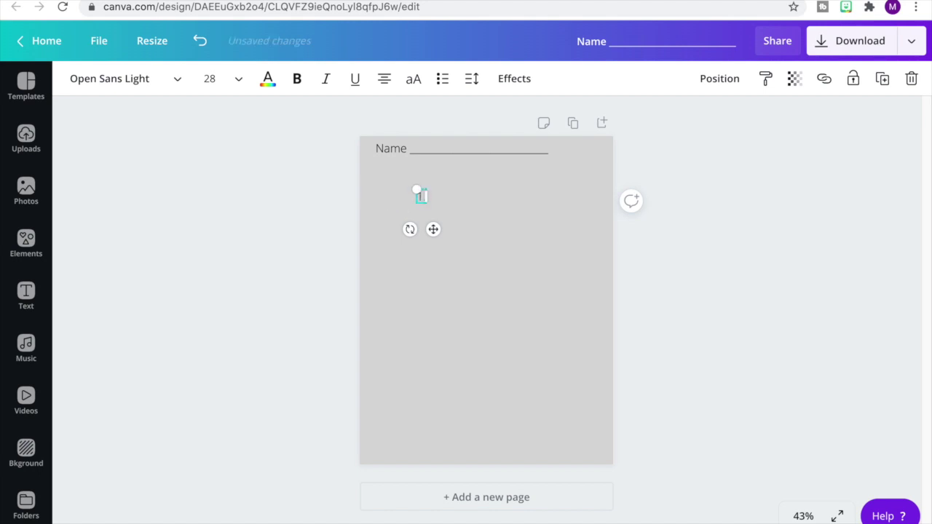
mouse_move(435, 208)
left_mouse_down()
mouse_move(426, 201)
mouse_move(441, 210)
left_mouse_up()
left_click_drag(426, 211, 379, 213)
Browse the graphic elements and search them for "animals".
left_click(32, 247)
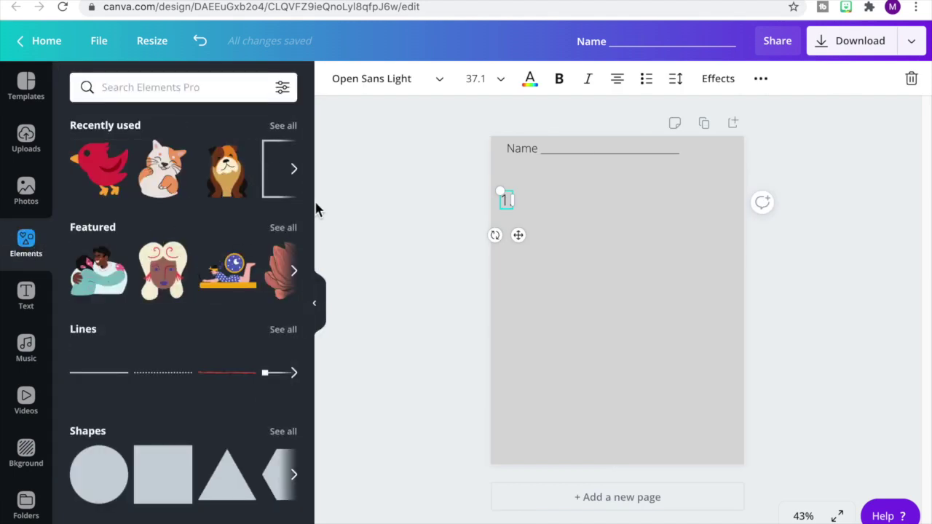
mouse_move(309, 205)
left_mouse_down()
mouse_move(327, 395)
mouse_move(306, 506)
left_mouse_up()
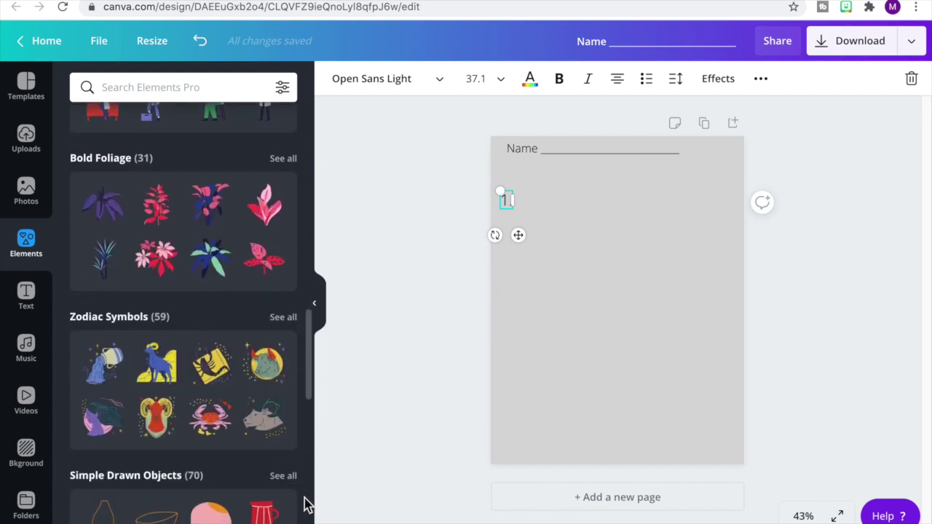
left_click_drag(306, 364, 300, 430)
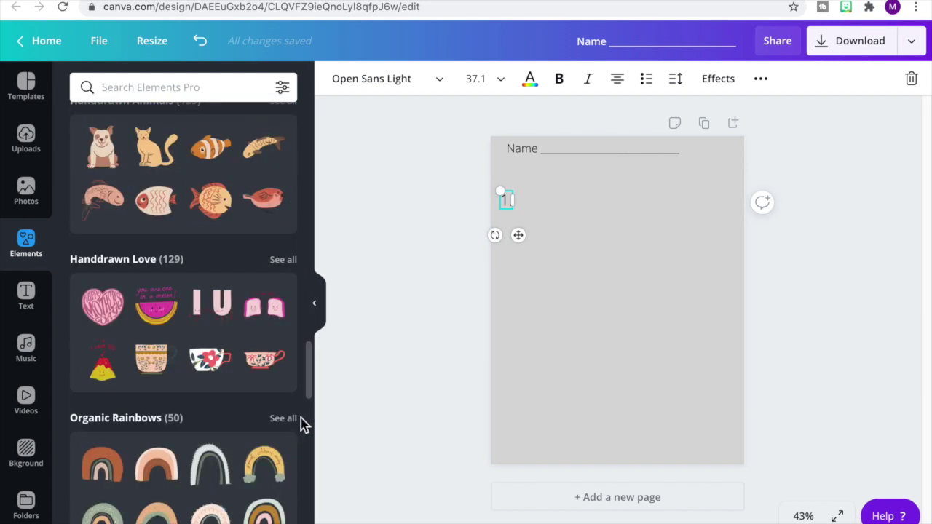
mouse_move(310, 364)
left_mouse_down()
mouse_move(308, 399)
mouse_move(320, 331)
left_mouse_up()
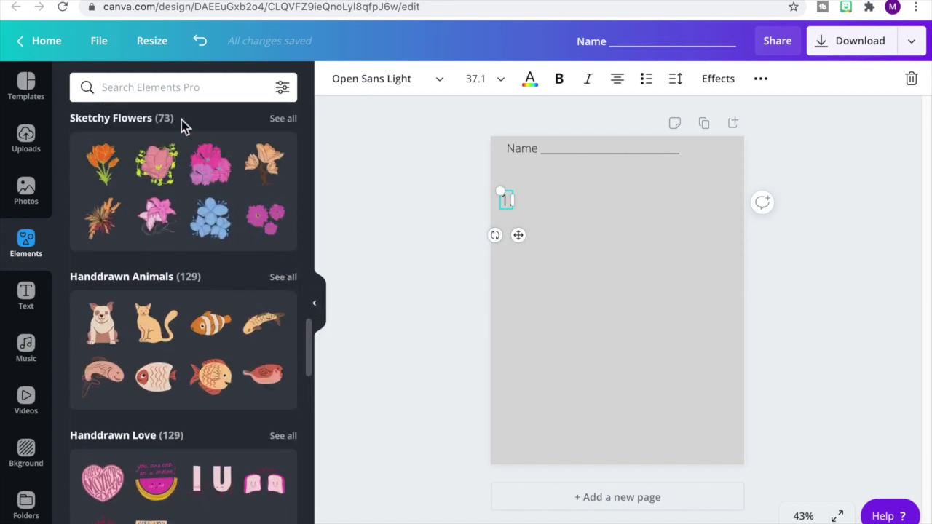
left_click(165, 88)
type("animals")
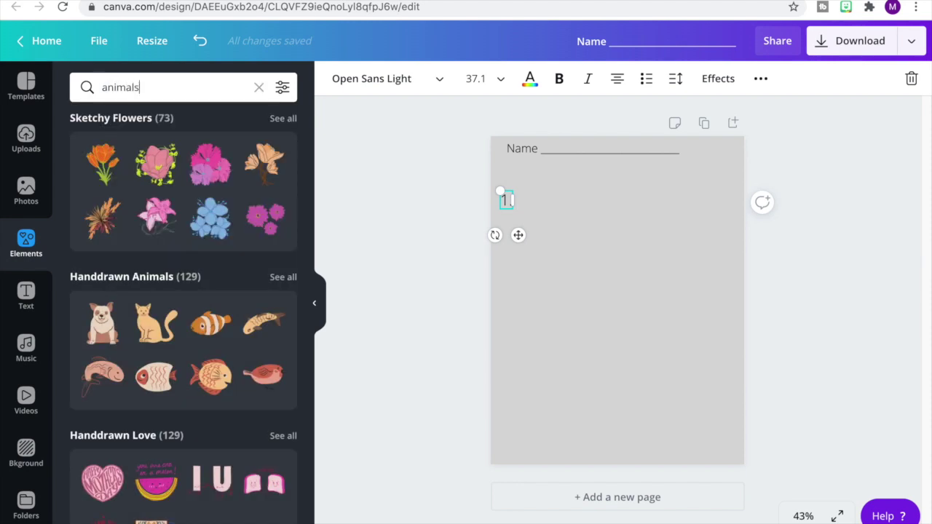
key("Return")
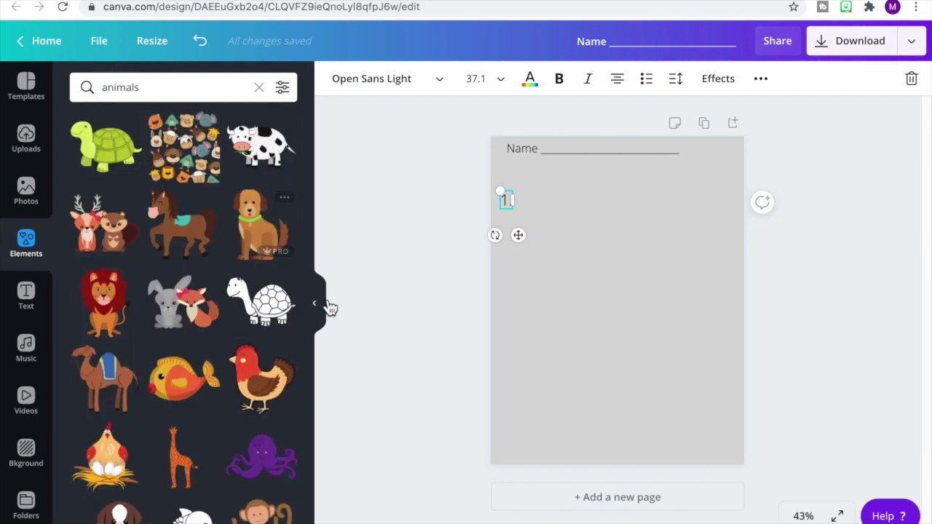
Insert the orange and yellow fish graphic from the animal results and shrink it to a small icon.
scroll(309, 328, "down", 8)
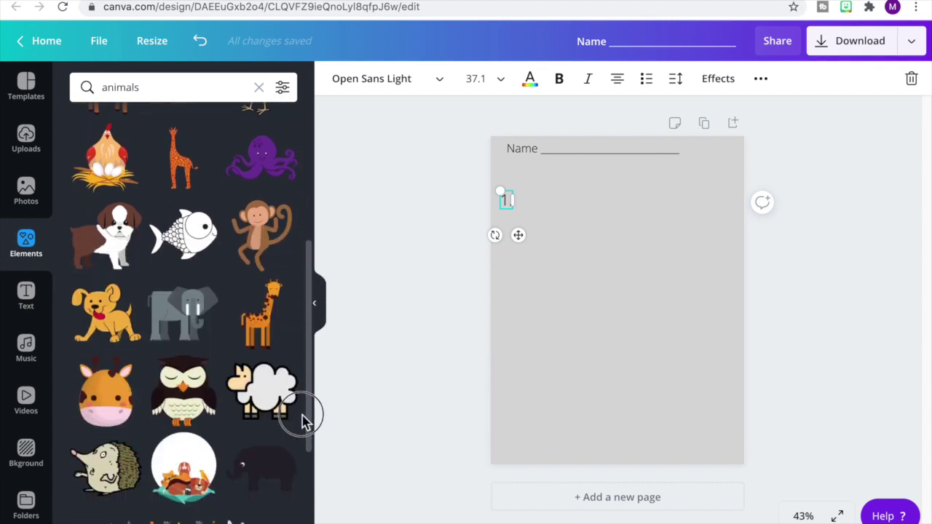
scroll(302, 459, "down", 5)
scroll(297, 493, "up", 10)
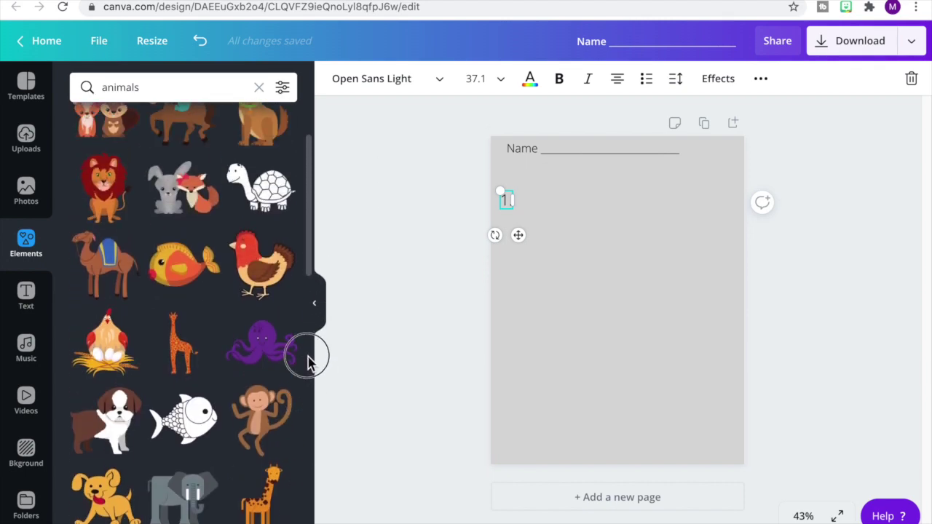
left_click(182, 281)
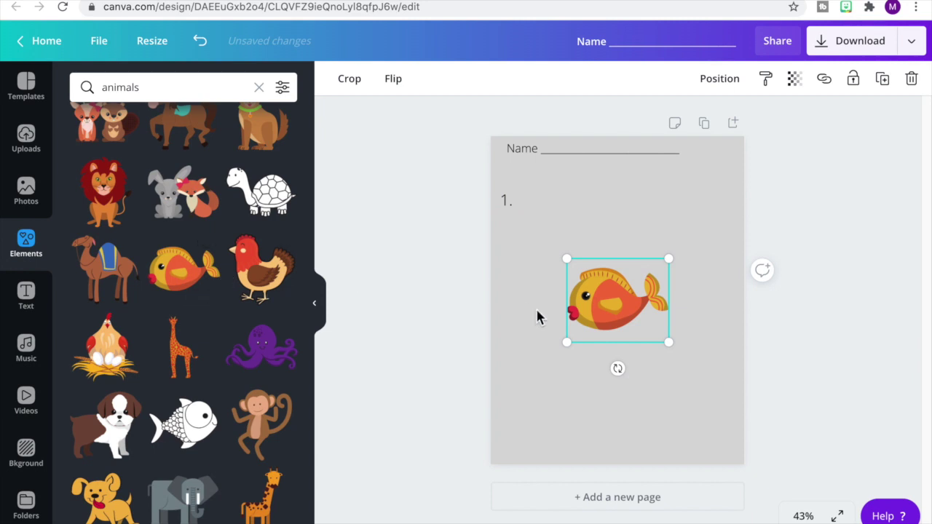
left_click_drag(670, 348, 603, 291)
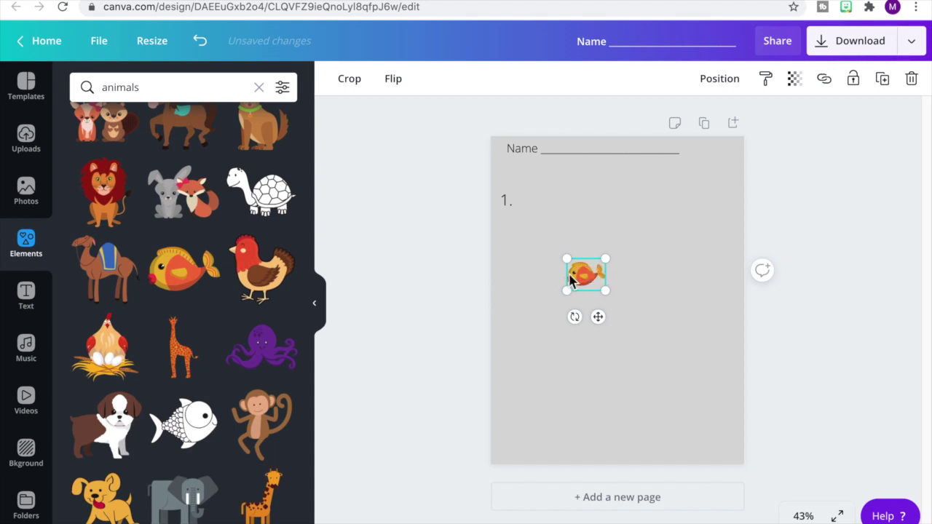
Place the fish beside "1." and duplicate it into an evenly spaced row of six fish.
left_click_drag(577, 285, 562, 197)
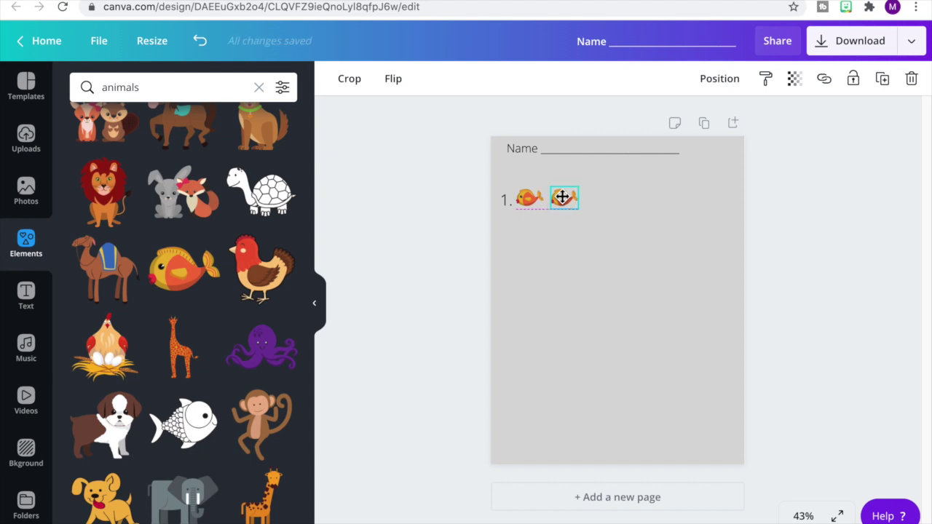
left_click_drag(567, 210, 599, 201)
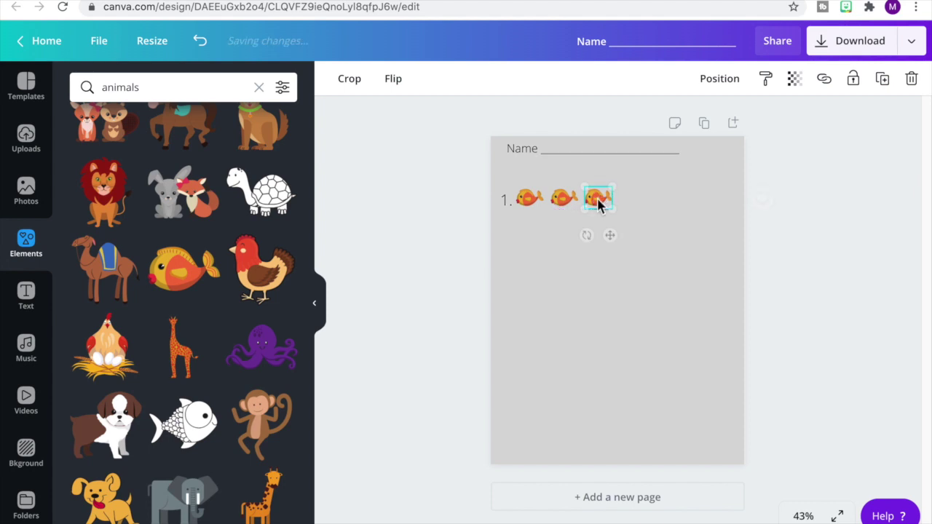
key("shift+Right")
key("shift+Right")
key("shift+Down")
key("shift+Down")
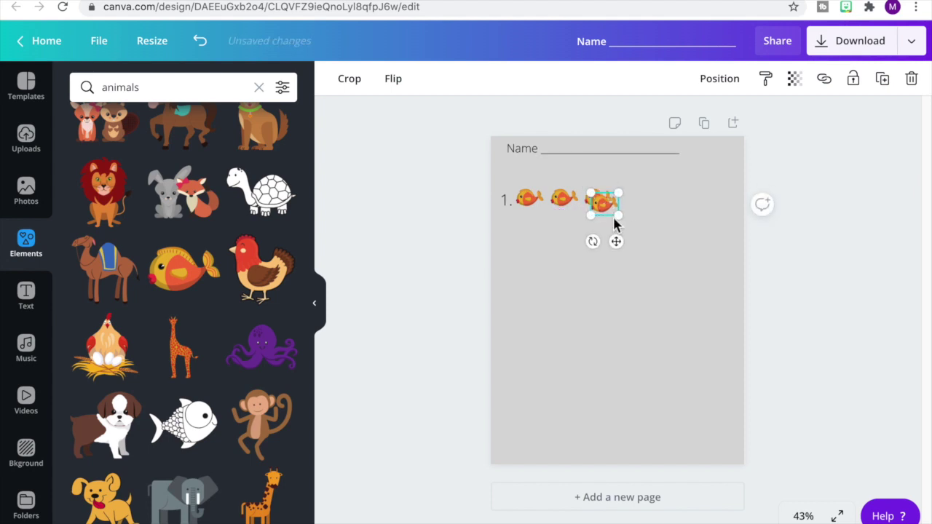
left_click_drag(604, 199, 637, 198)
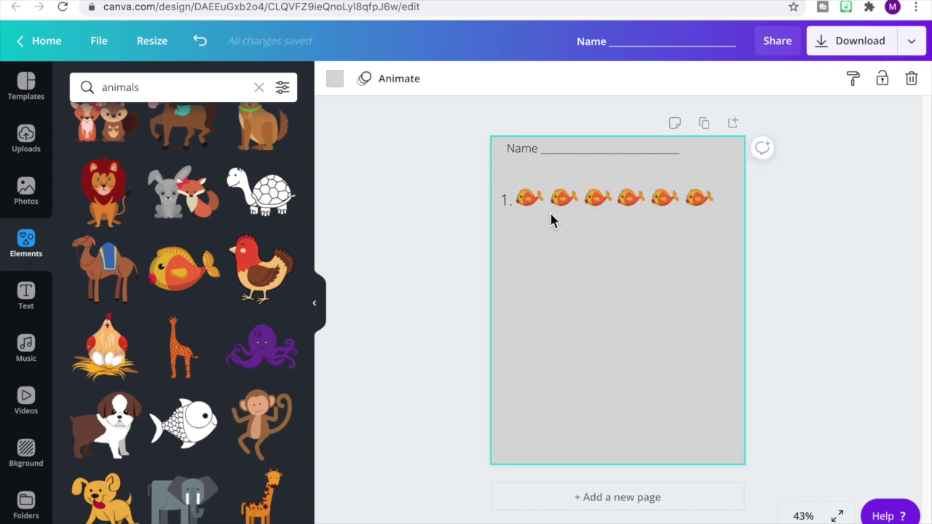
Add a text box below the row of fish containing the problem "6 - 4 = ____".
key("t")
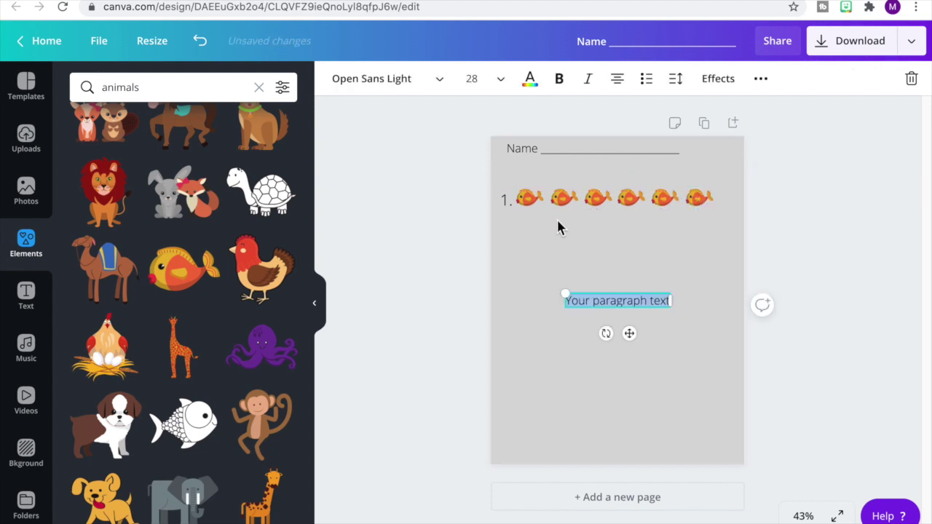
double_click(594, 306)
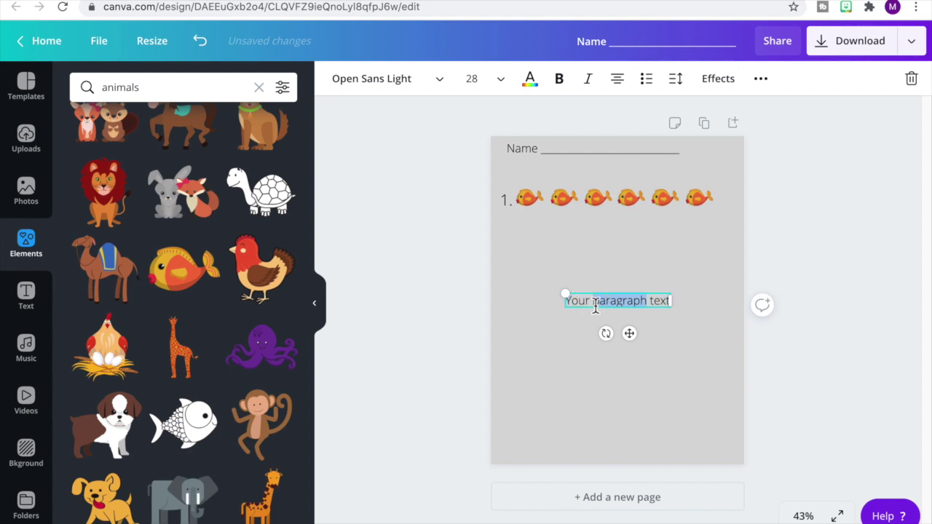
left_click(595, 306)
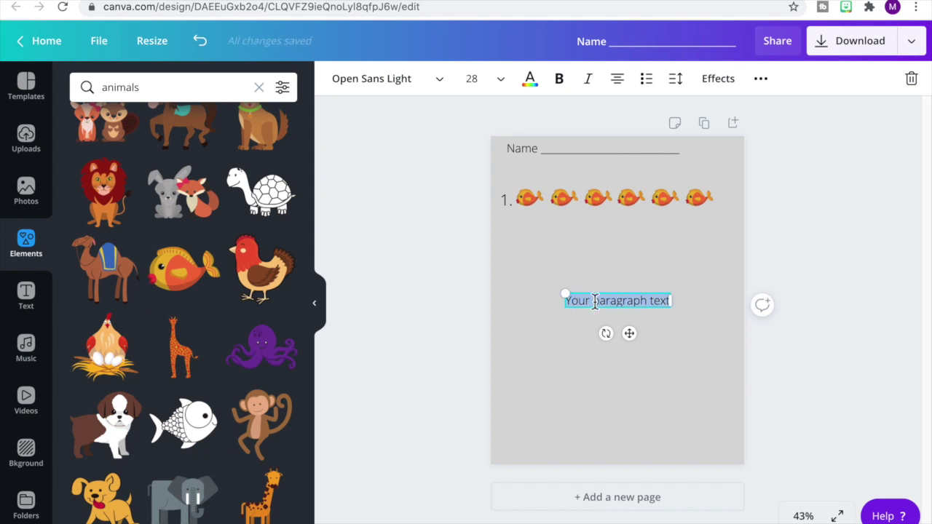
type("e")
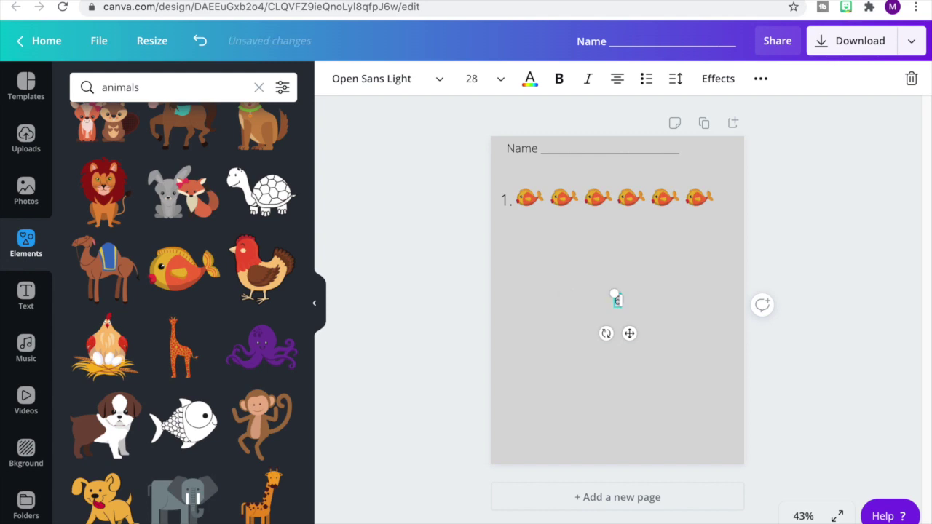
type(" - 4 = ____")
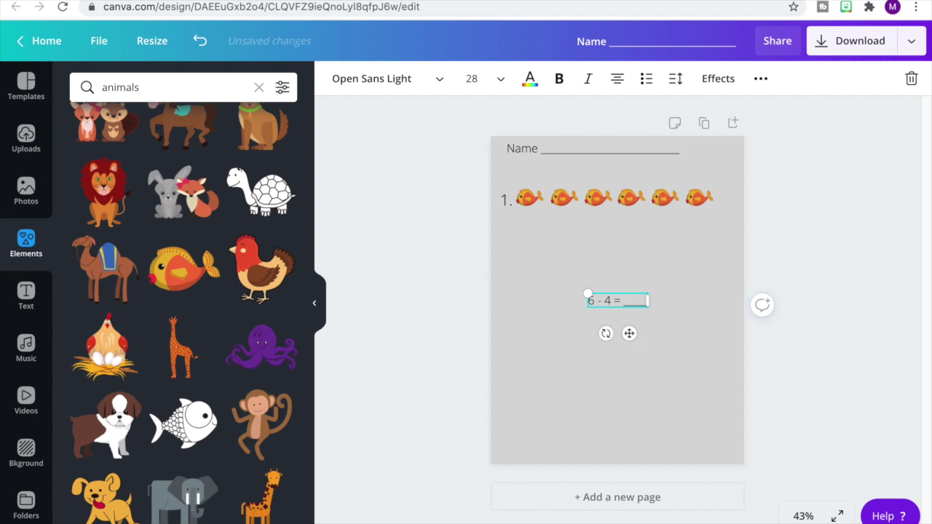
Set the "6 - 4 = ____" text to font size 42 and align it directly beneath the row of fish.
triple_click(594, 301)
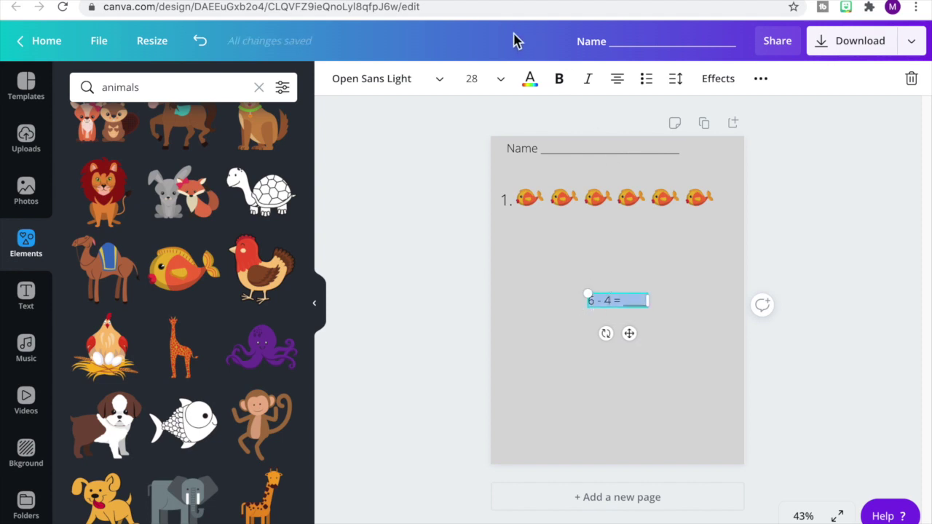
left_click(472, 79)
left_click(475, 343)
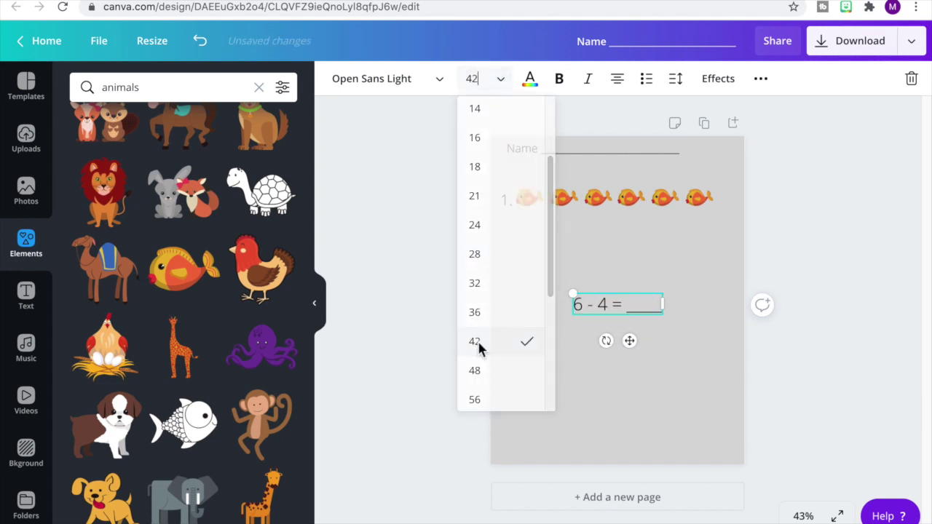
left_click_drag(602, 321, 546, 241)
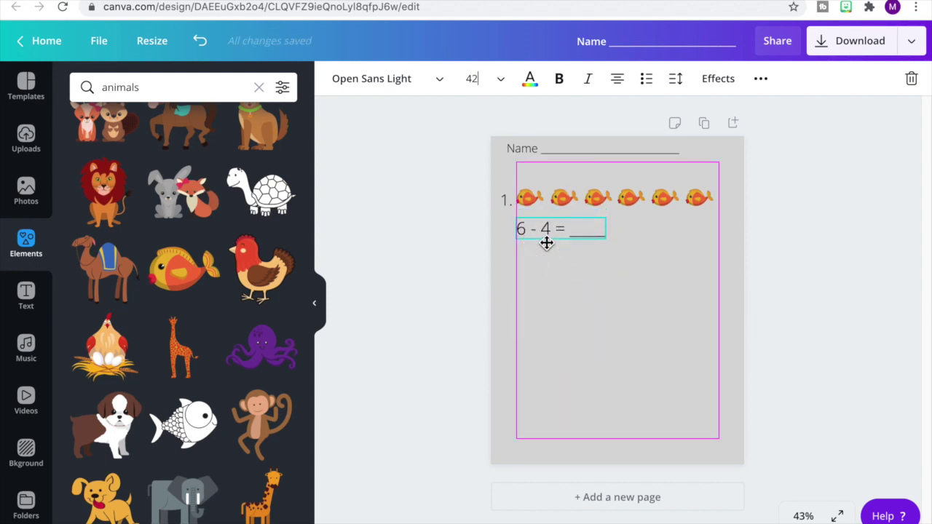
left_click(564, 296)
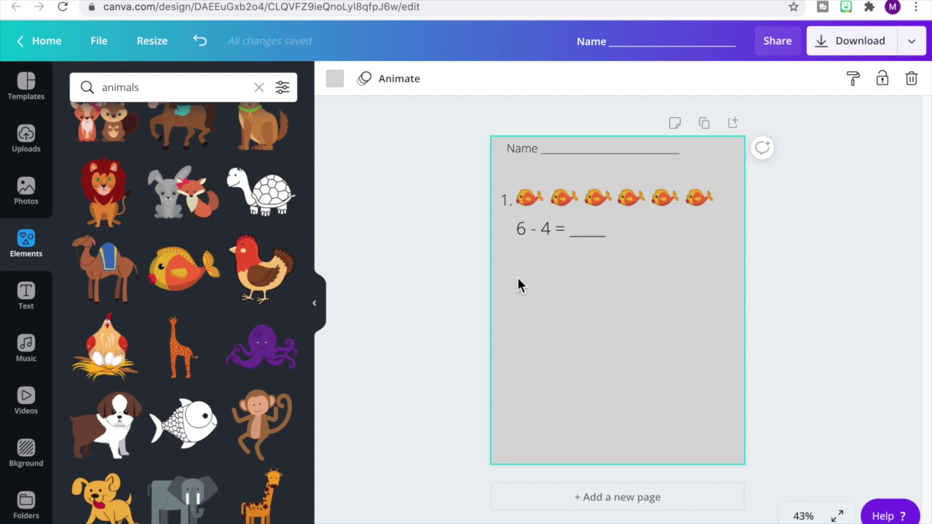
Duplicate the whole first problem, including its number, fish and equation, and place the copy directly below the original.
left_click_drag(475, 177, 704, 279)
key("ctrl+d")
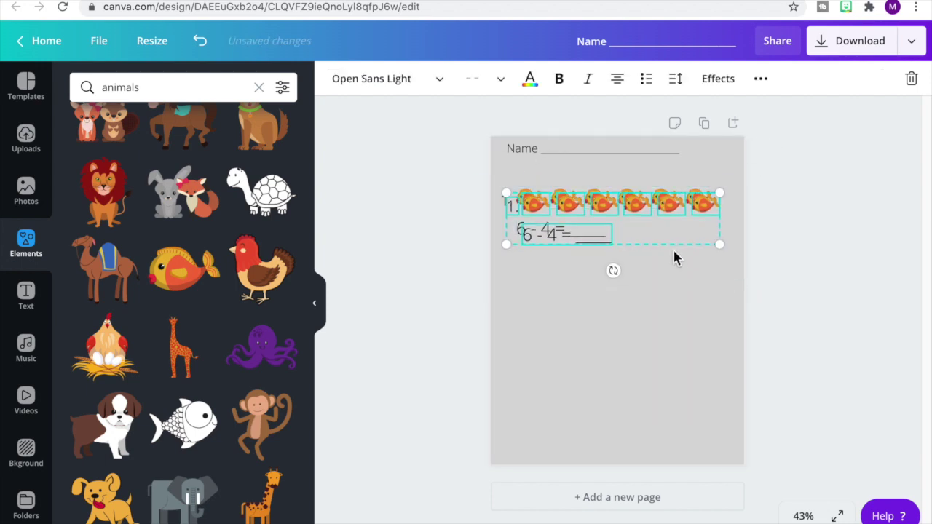
left_click_drag(674, 249, 672, 314)
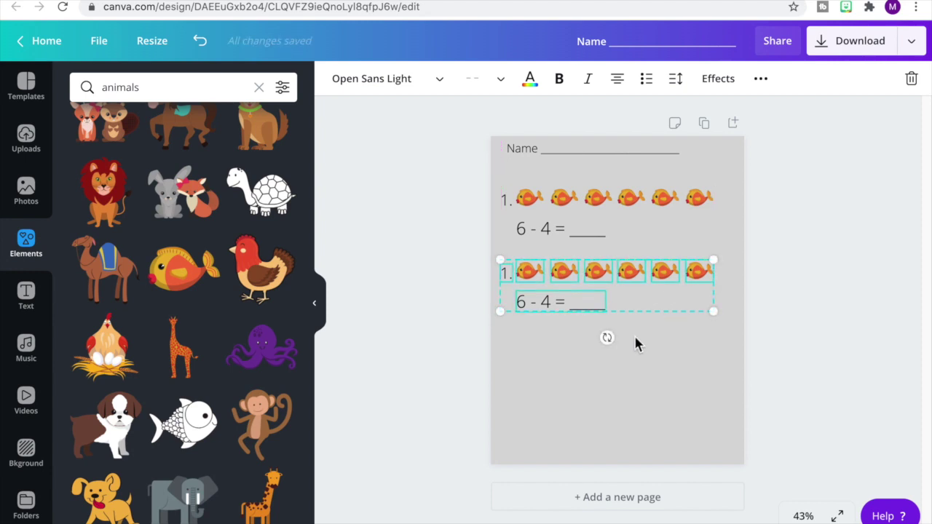
Delete all six fish from the copied problem, keeping its number and equation.
left_click(529, 275)
key("Delete")
left_click(568, 276)
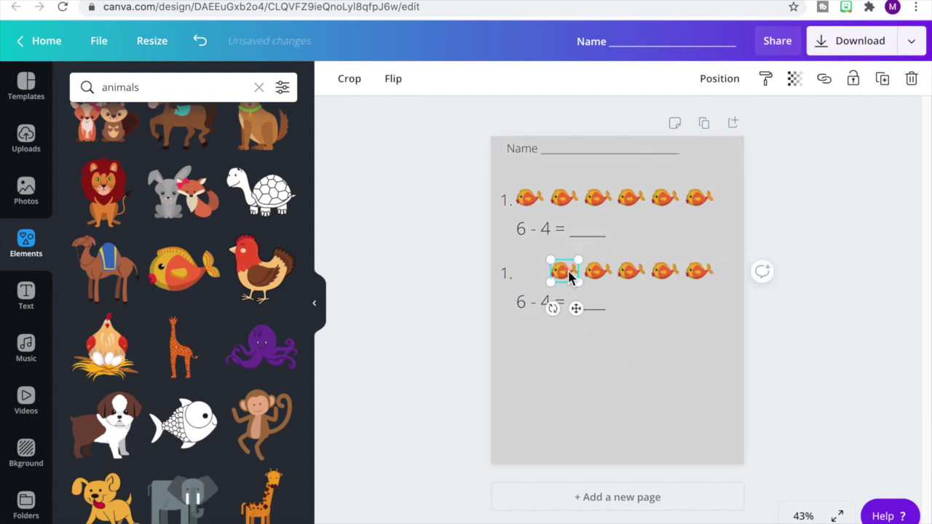
key("Delete")
left_click(598, 275)
key("Delete")
left_click(626, 275)
key("Delete")
left_click(665, 275)
left_click(665, 272)
key("Delete")
left_click(697, 272)
key("Delete")
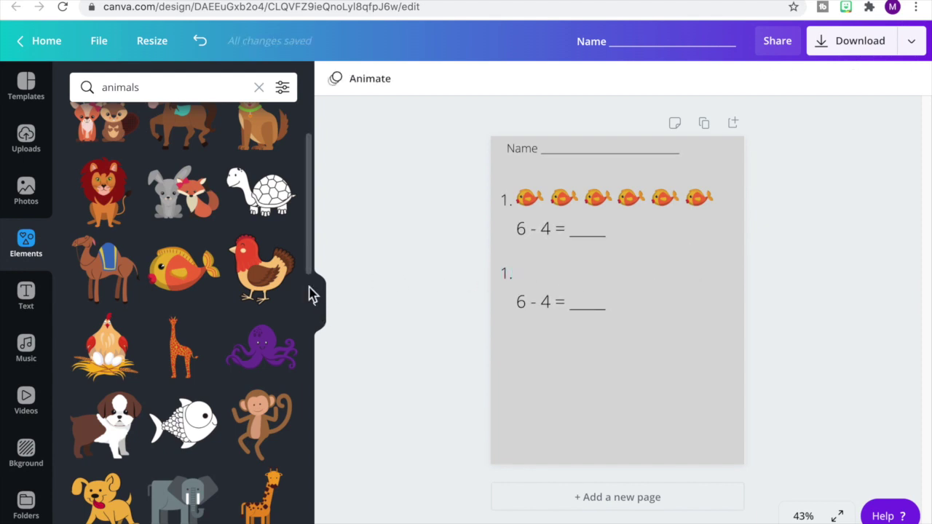
Insert the green turtle graphic from the animal results, shrink it to a small icon and place it beside the second problem's number.
left_click_drag(311, 255, 302, 430)
scroll(303, 430, "down", 4)
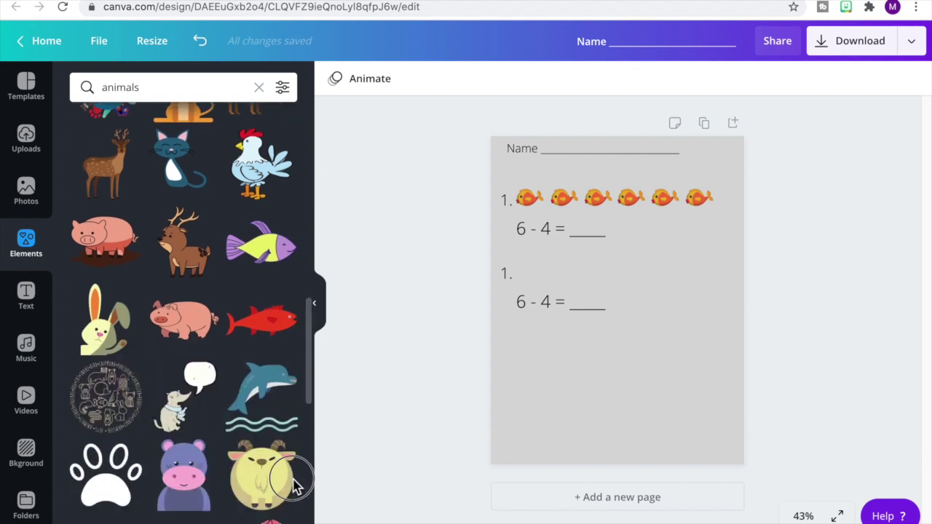
scroll(295, 492, "down", 2)
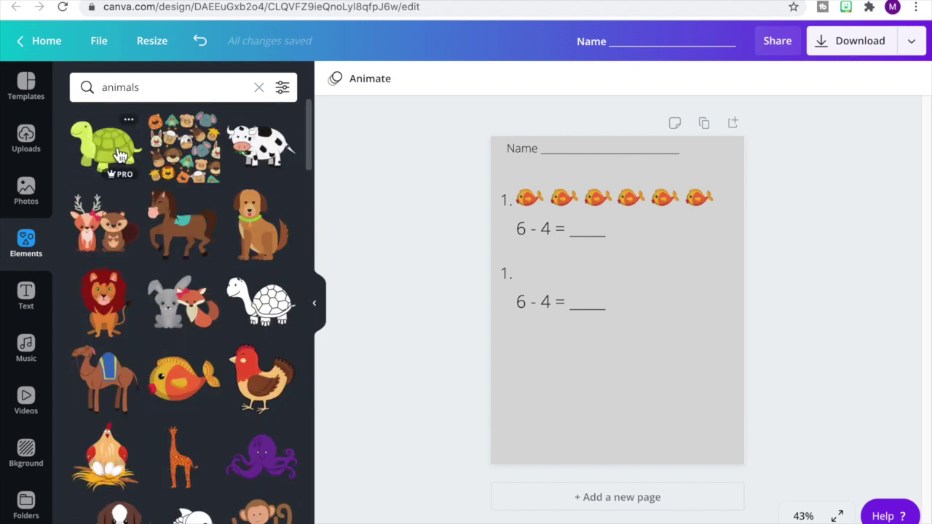
left_click(117, 149)
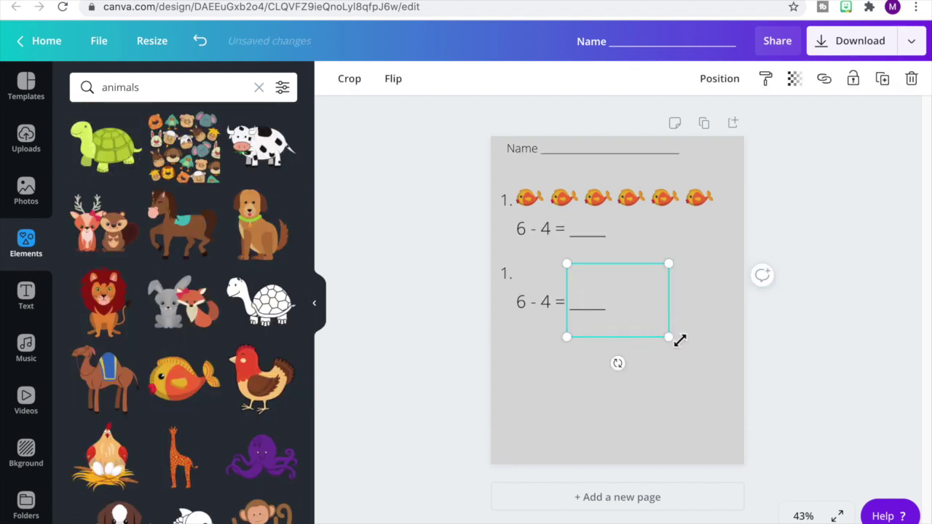
left_click_drag(667, 339, 541, 280)
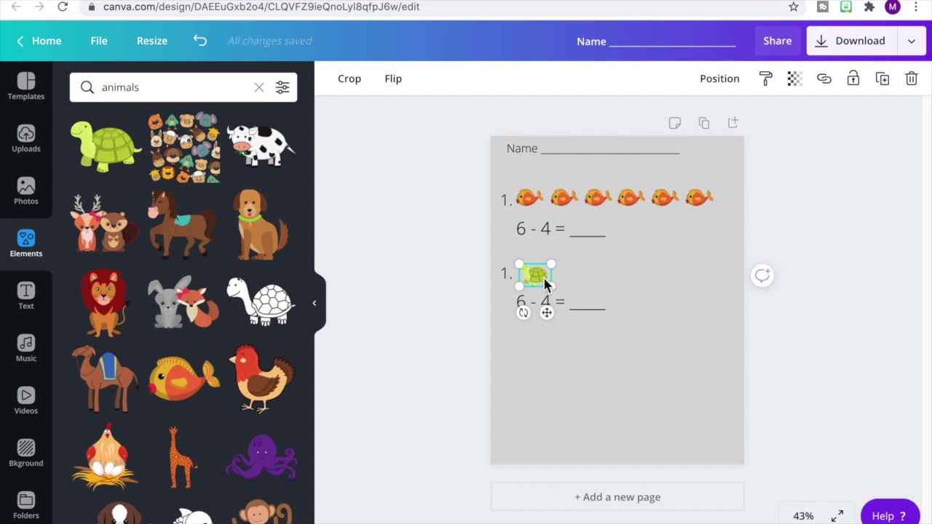
Duplicate the turtle into a row of seven and scale the row down to fit within the page.
left_click_drag(545, 284, 577, 276)
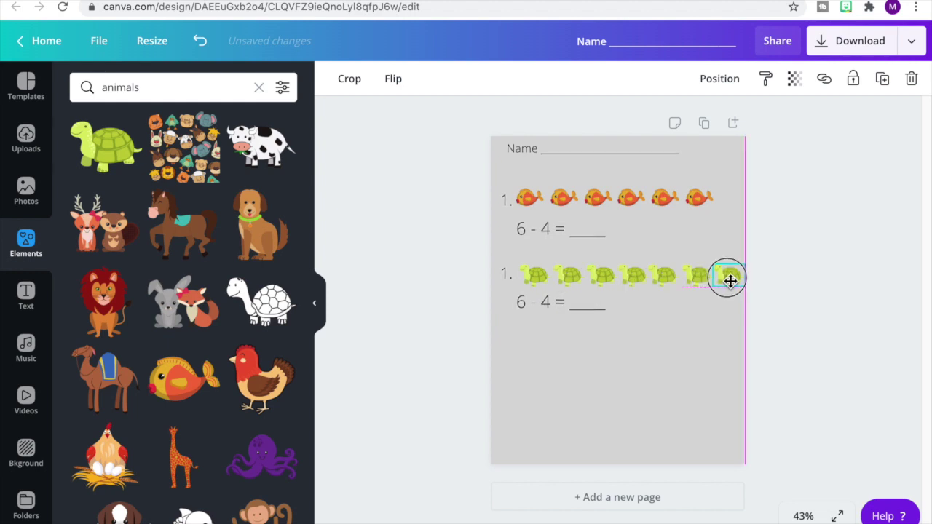
left_click_drag(728, 277, 730, 284)
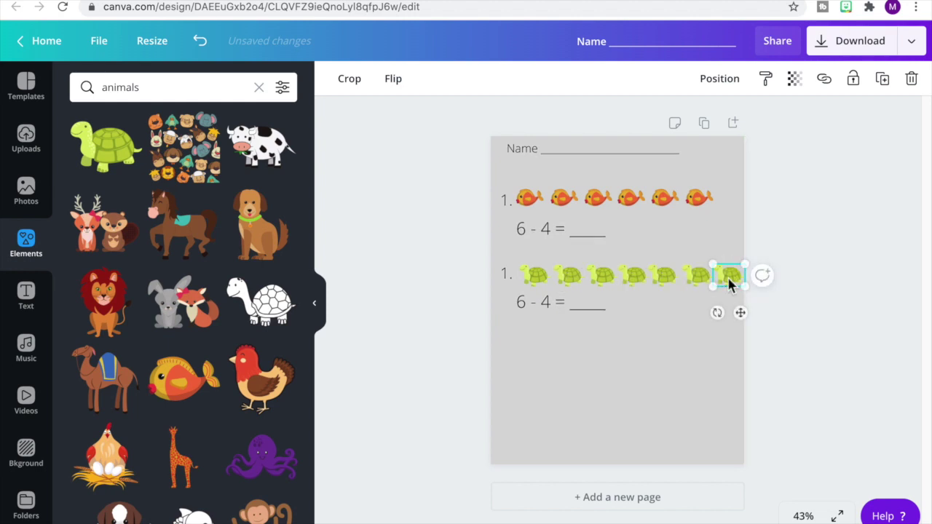
left_click_drag(783, 249, 535, 274)
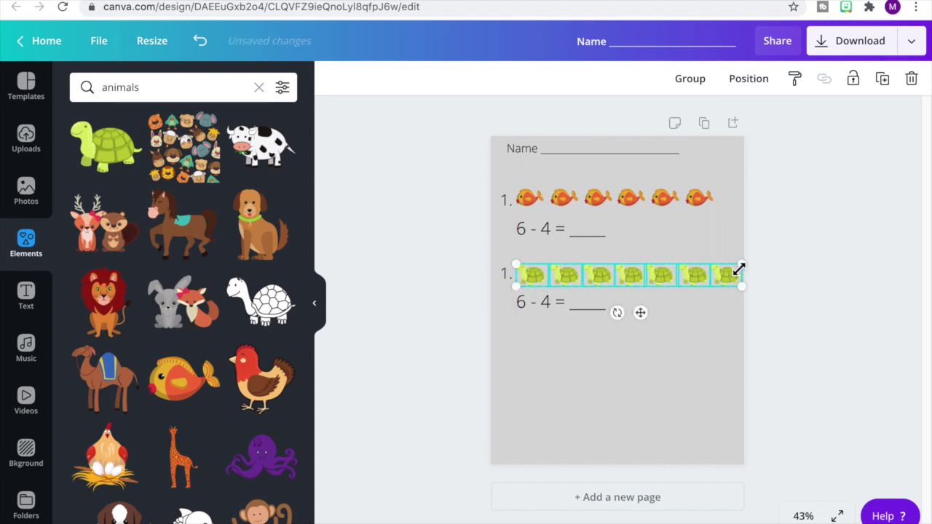
left_click_drag(742, 268, 681, 284)
Renumber the turtle problem as 2 and change its equation to "7 - 3 = ____".
left_click(506, 274)
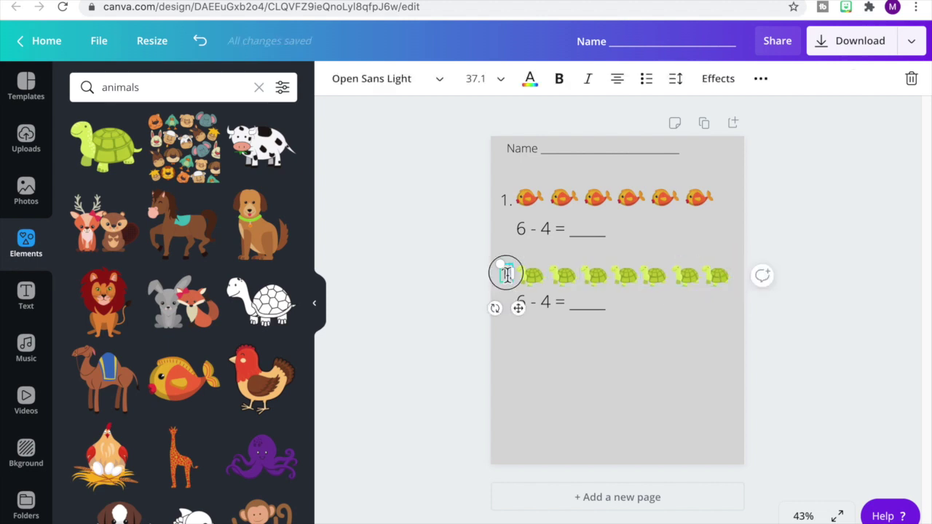
type("2")
left_click(530, 323)
left_click(522, 302)
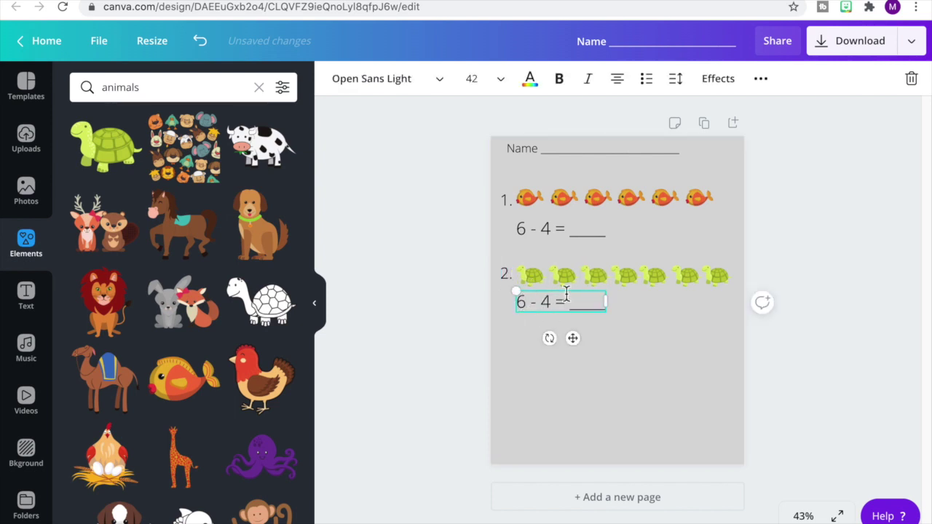
key("BackSpace")
type("7")
left_click(643, 338)
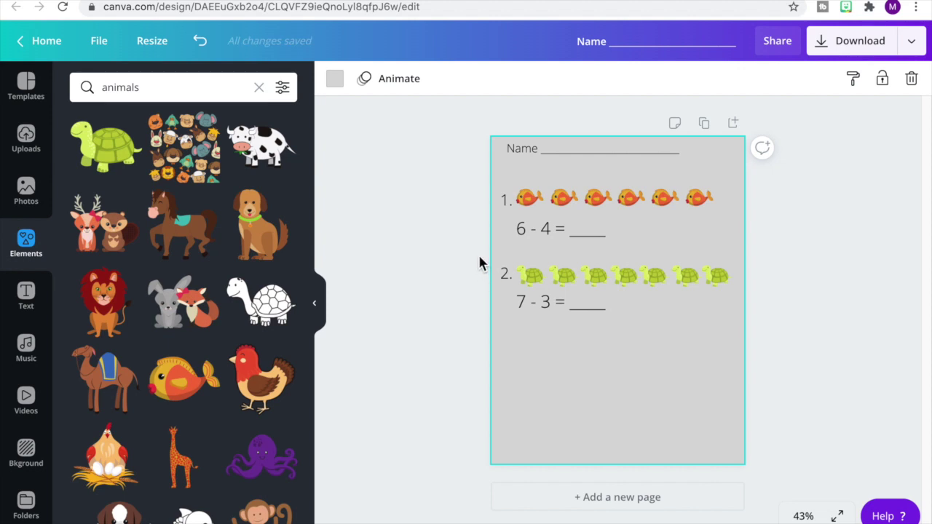
Duplicate the entire turtle problem, place the copy directly below it and renumber the copy as 3.
left_click_drag(479, 256, 758, 339)
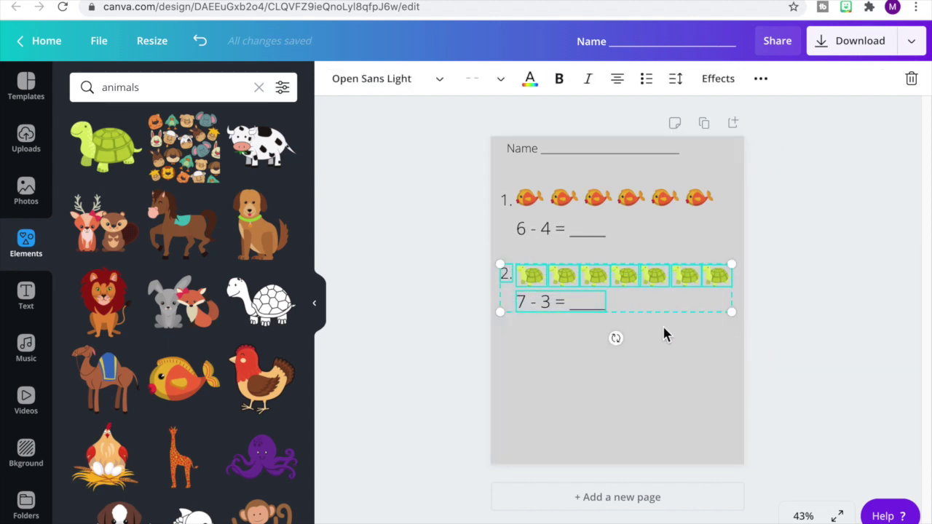
key("ctrl+d")
left_click_drag(662, 326, 657, 385)
left_click(505, 347)
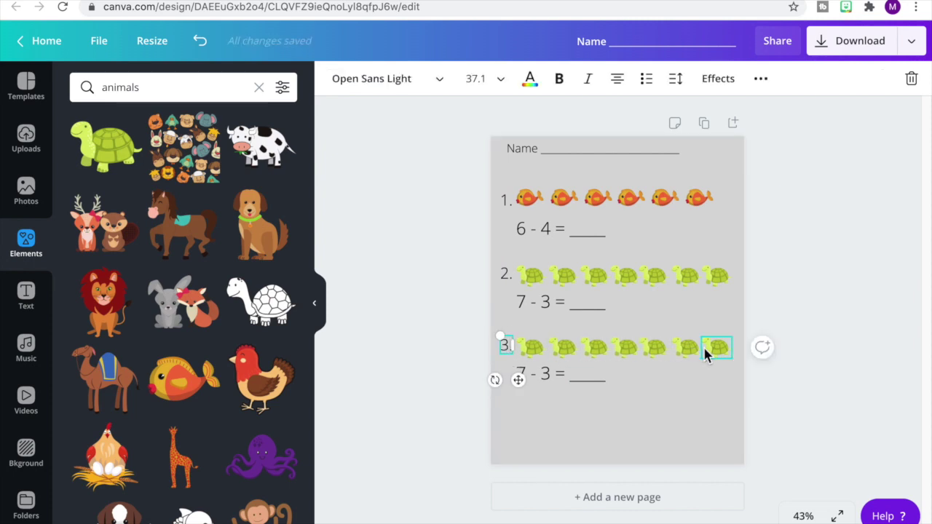
Delete all seven turtles from problem 3, keeping its number and equation.
left_click(711, 346)
key("Delete")
left_click(686, 349)
key("Delete")
left_click(653, 347)
key("Delete")
left_click(624, 347)
key("Delete")
left_click(595, 349)
key("Delete")
left_click(557, 345)
key("Delete")
left_click(537, 349)
key("Delete")
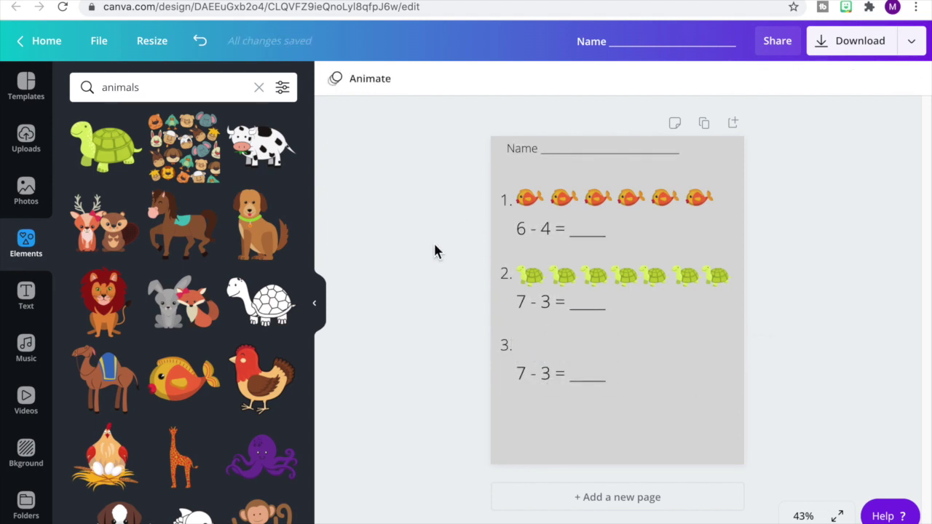
Insert the brown dog graphic, shrink it and duplicate it into a row of eight dogs beside "3.".
left_click(263, 240)
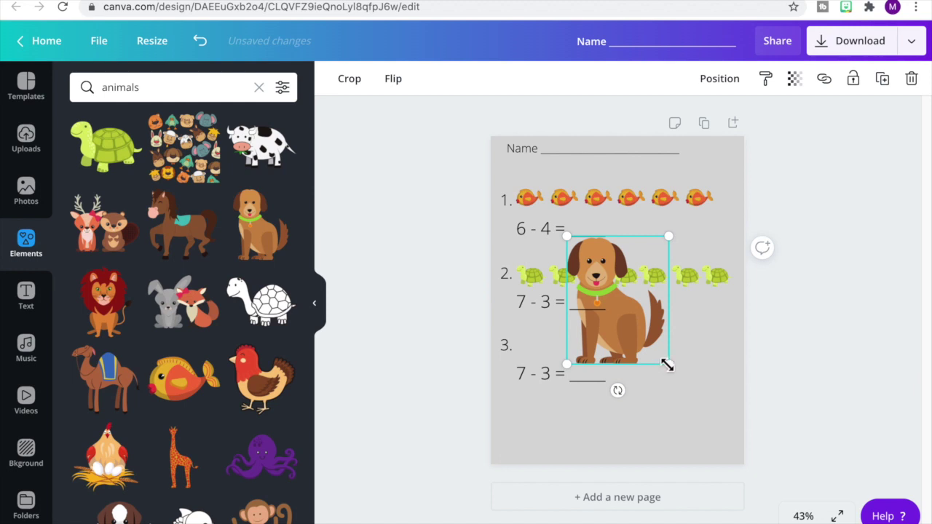
left_click_drag(664, 243, 592, 349)
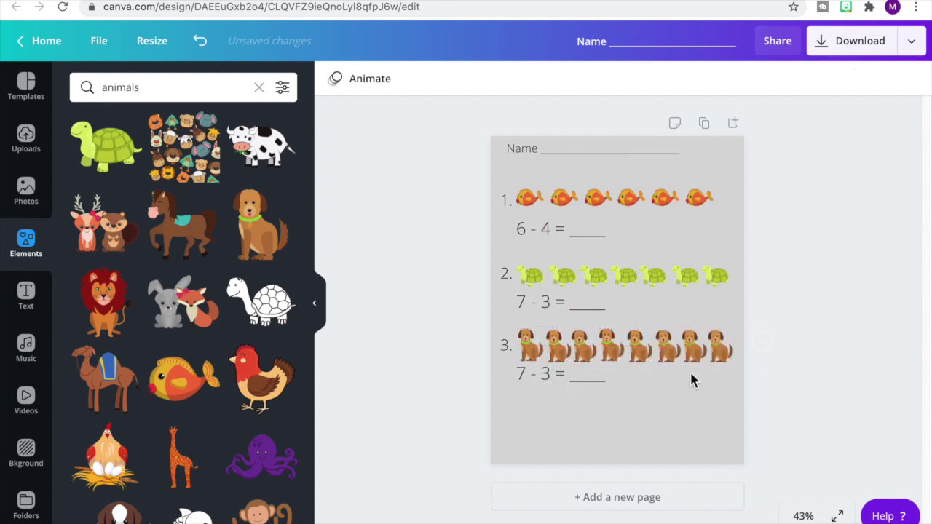
left_click_drag(526, 348, 538, 356)
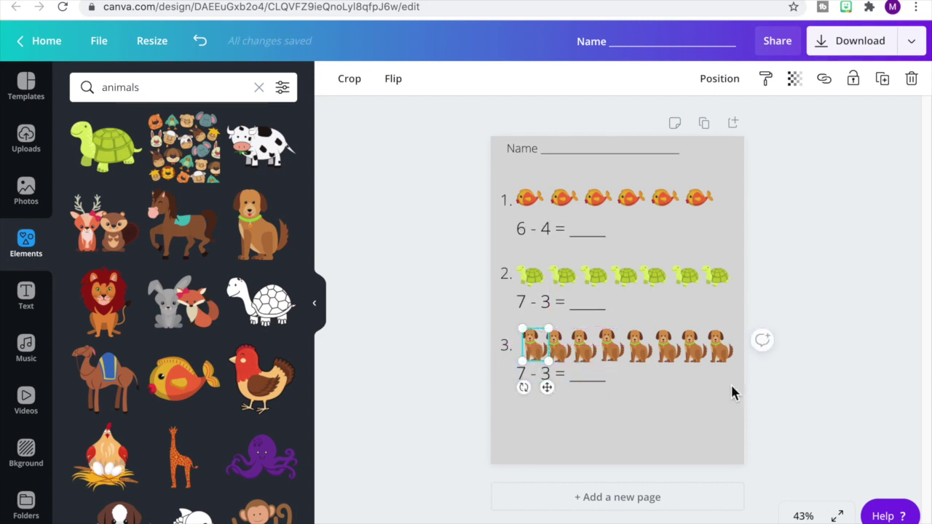
left_click(774, 396)
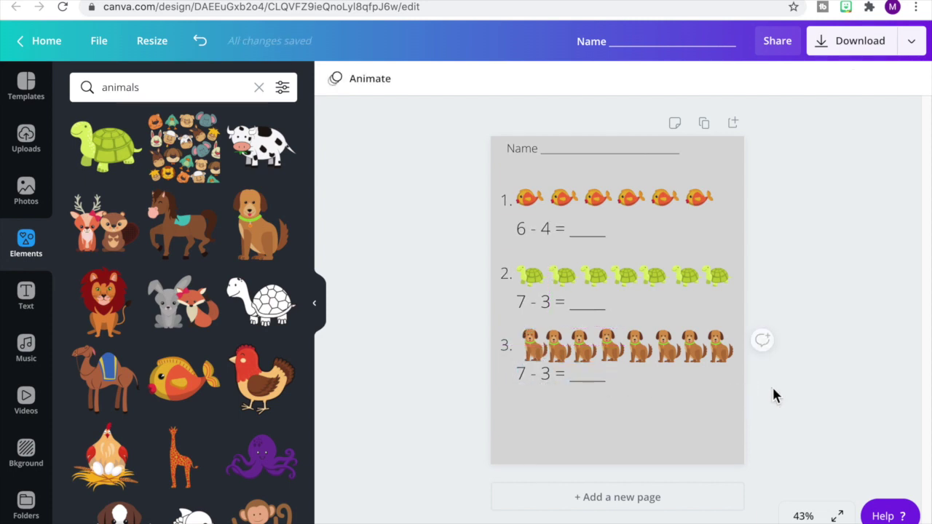
left_click(583, 343)
left_click_drag(583, 342, 582, 337)
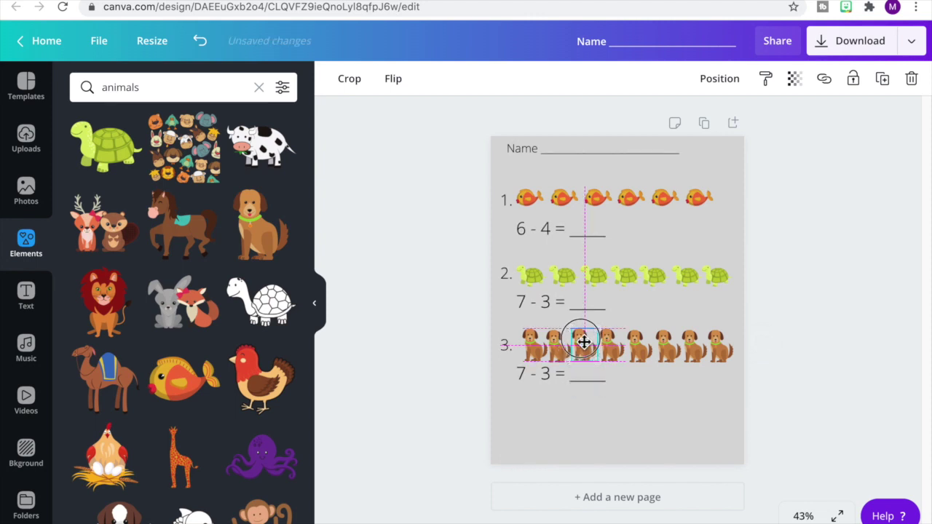
Change the equation below the dogs to "8 - 2 = ____".
double_click(529, 376)
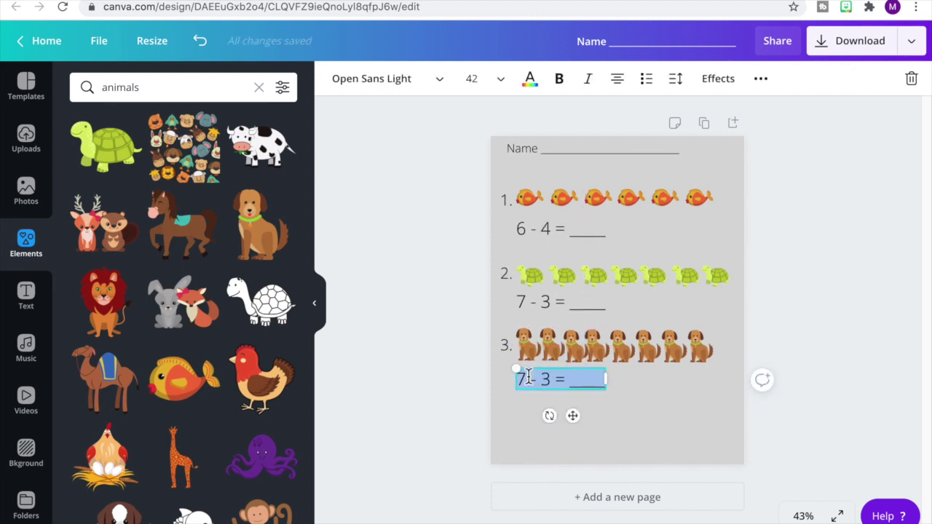
type("8")
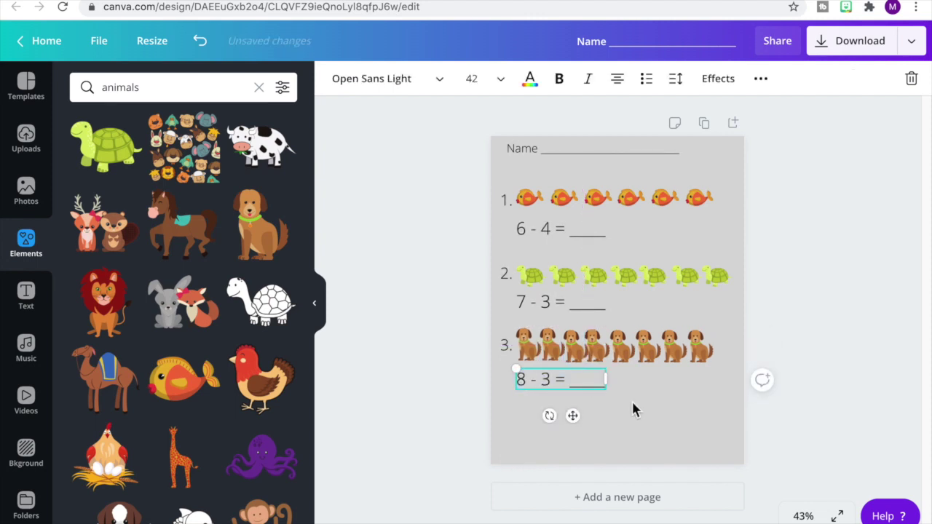
left_click(552, 381)
key("BackSpace")
type("2")
left_click(847, 397)
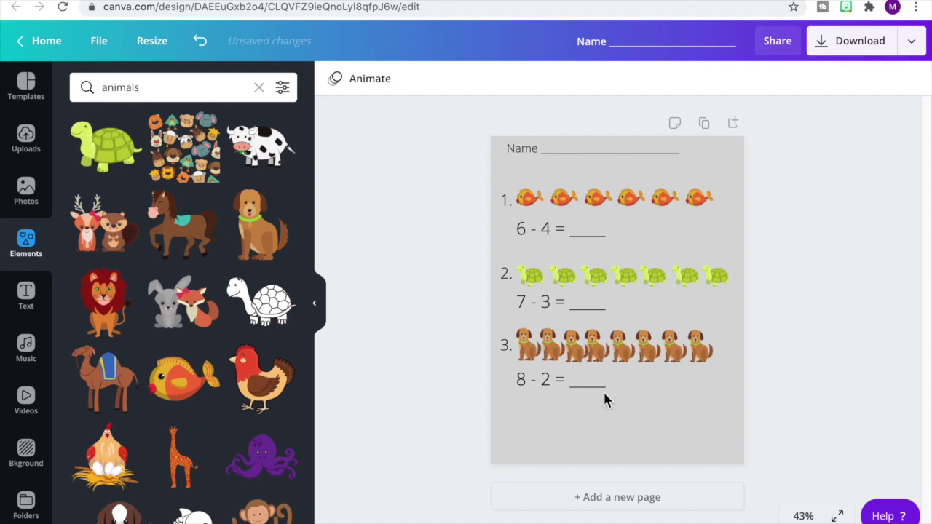
Even out the row of dogs, and duplicate the whole dog problem to the space below it.
left_click_drag(746, 347, 594, 351)
left_click(486, 368)
left_click_drag(466, 324, 744, 404)
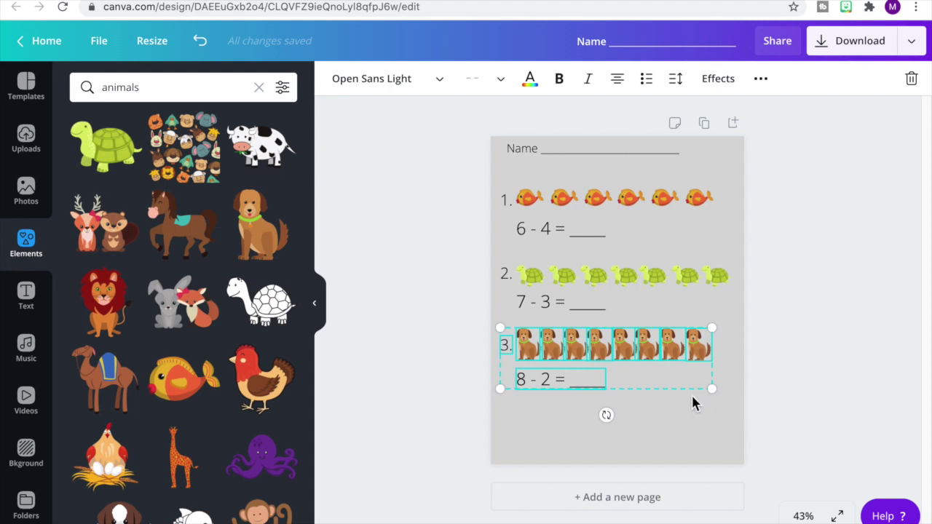
key("ctrl+d")
left_click_drag(633, 366, 631, 428)
Shift the turtle and dog problems up slightly, and delete all the dogs from the lowest copy.
left_click_drag(475, 256, 771, 398)
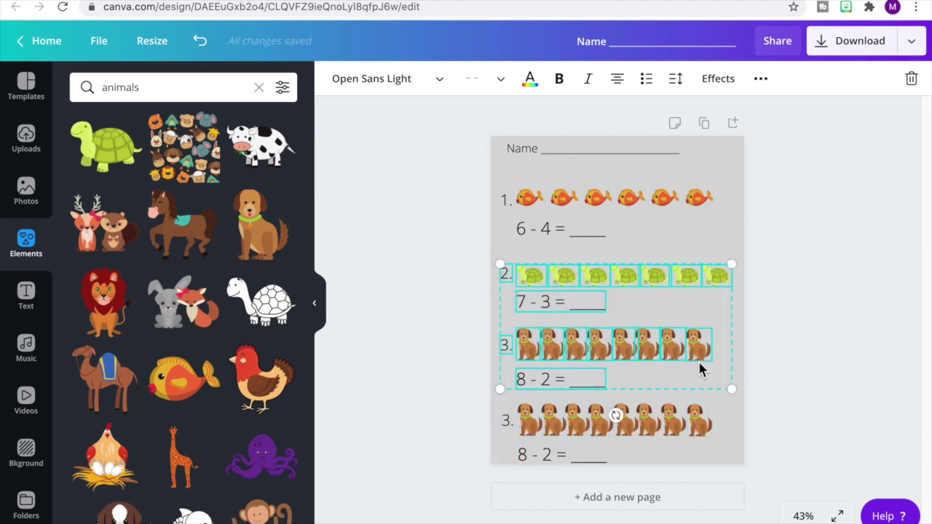
left_click_drag(695, 364, 696, 347)
left_click_drag(546, 404, 669, 411)
key("Delete")
left_click(696, 407)
key("Delete")
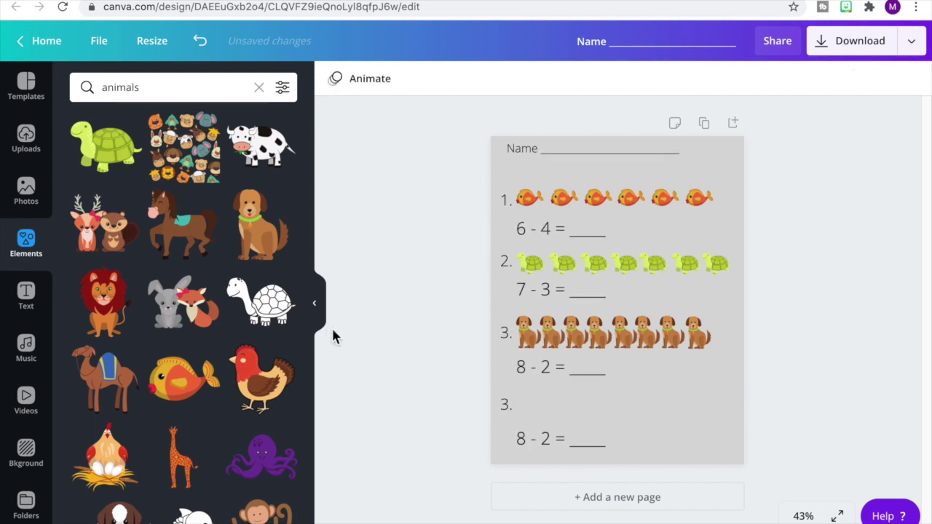
Insert the red-headed chicken graphic, shrink it and duplicate it into a row of seven above the lowest equation.
left_click(275, 390)
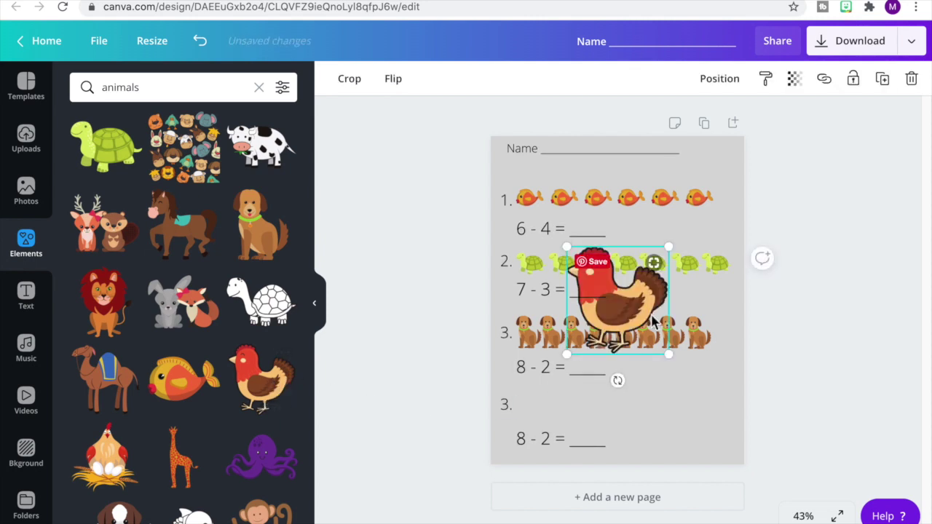
left_click_drag(669, 248, 592, 414)
key("ctrl+d")
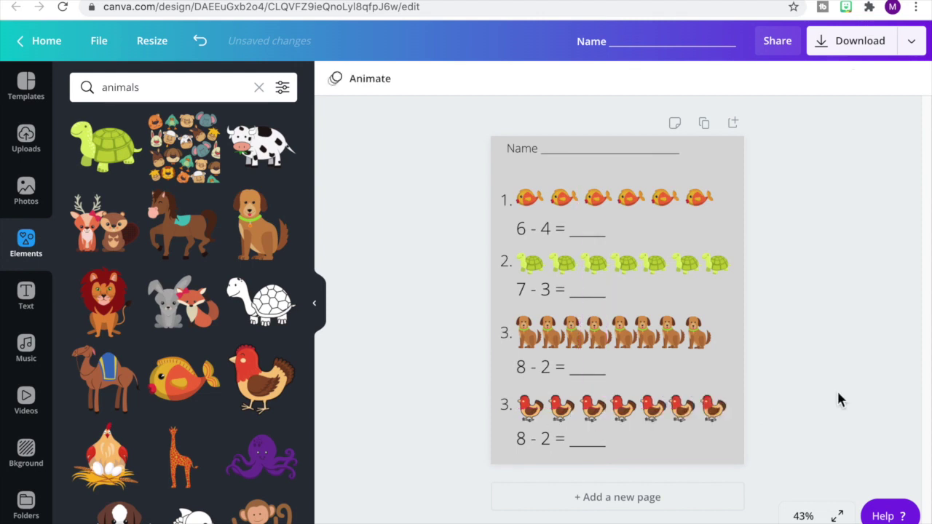
Change the equation below the chickens to "7 - 6 = ____".
left_click(527, 439)
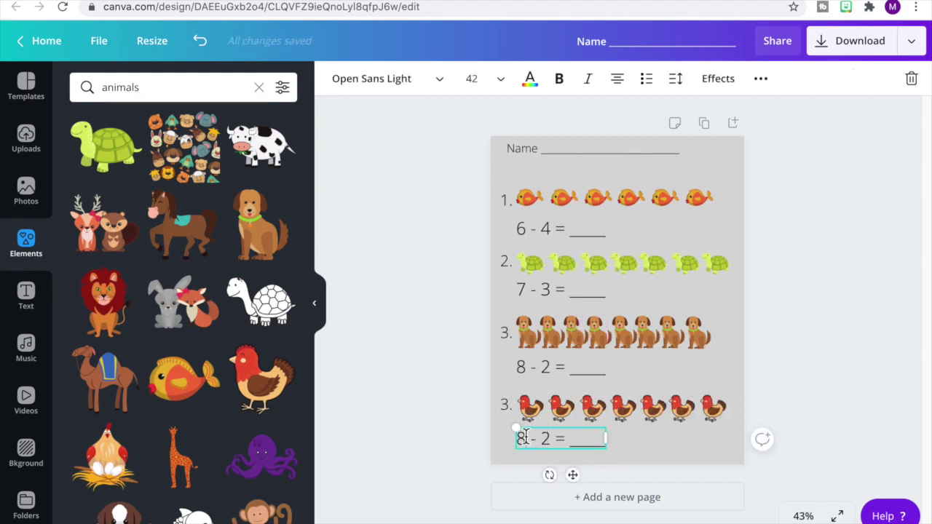
key("BackSpace")
type("7")
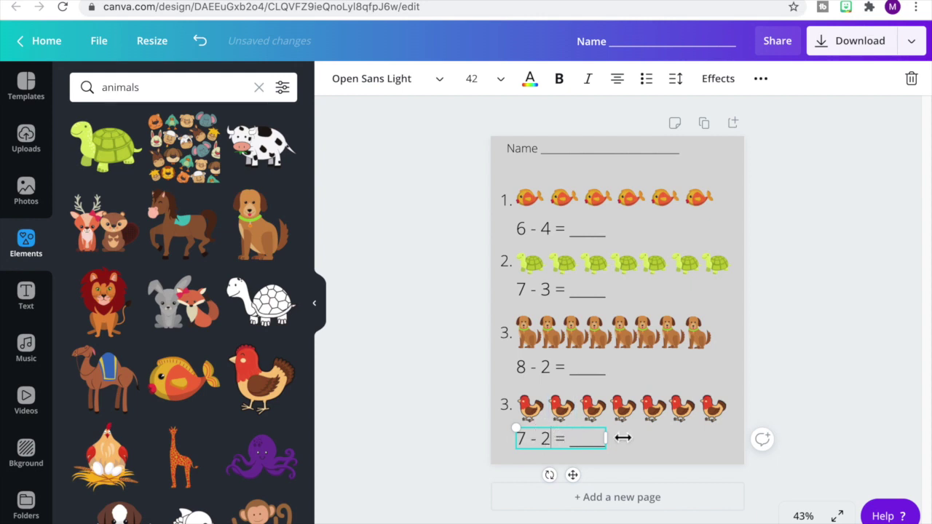
key("BackSpace")
type("6")
left_click(848, 324)
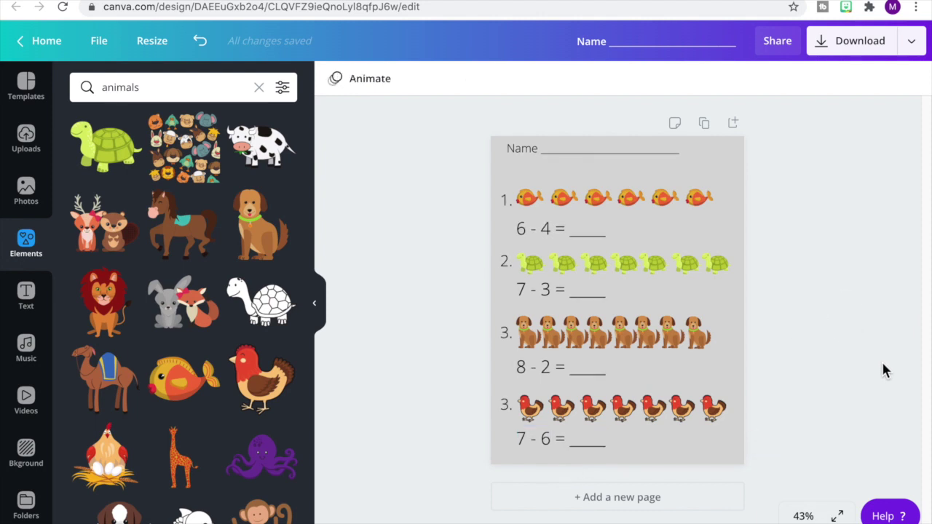
Add the text "Directions: Use the pictures to help you find the difference for each equation." beneath the name line.
left_click(551, 172)
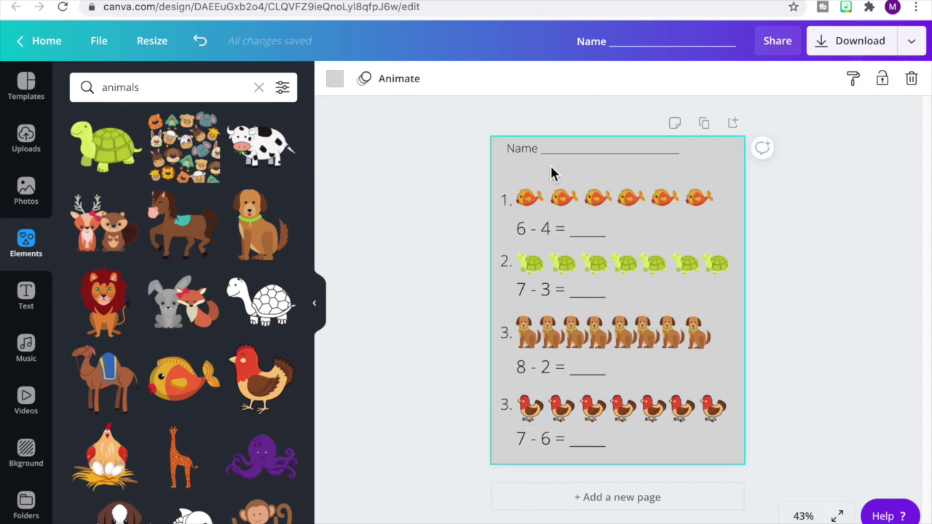
key("t")
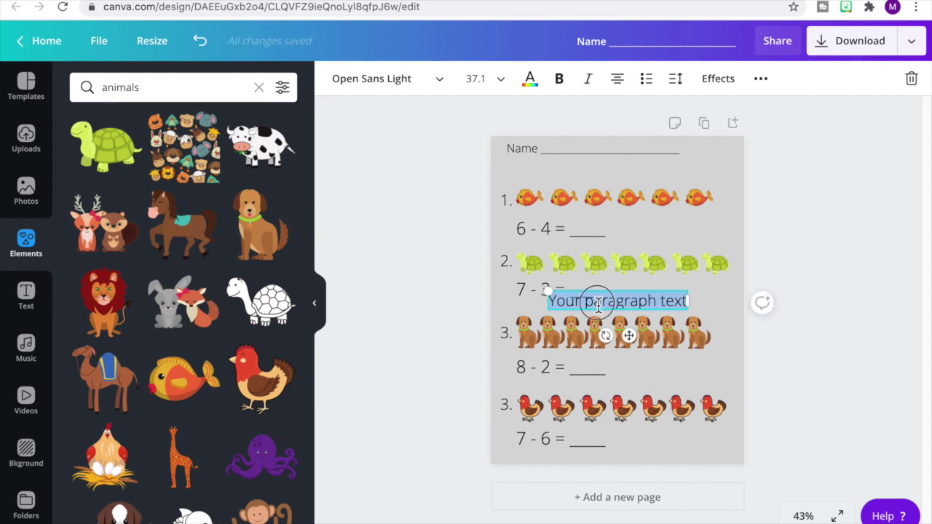
left_click(597, 305)
left_click_drag(673, 313, 628, 185)
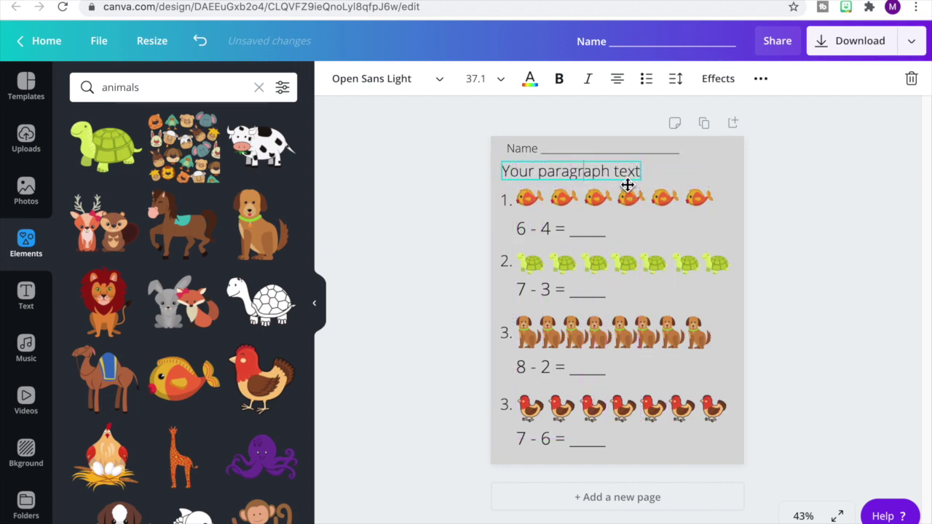
double_click(512, 171)
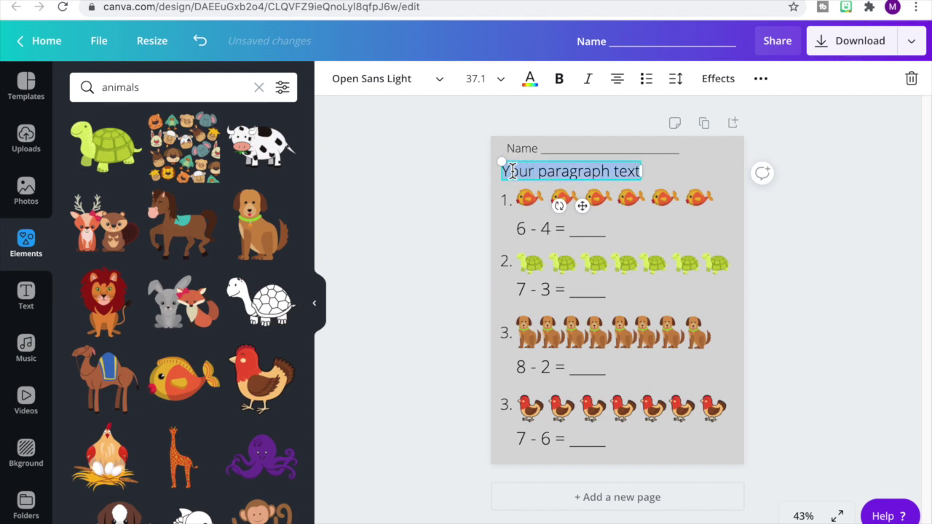
type("Direc")
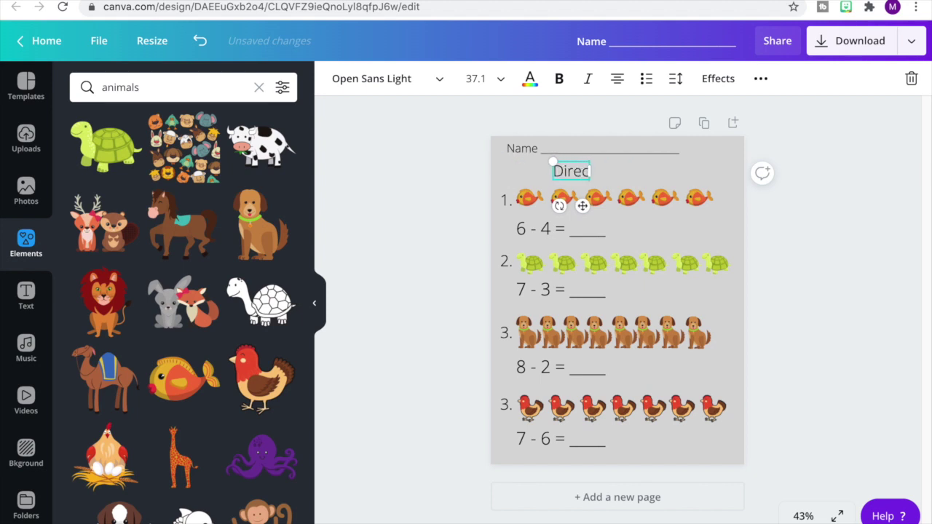
type("tions:")
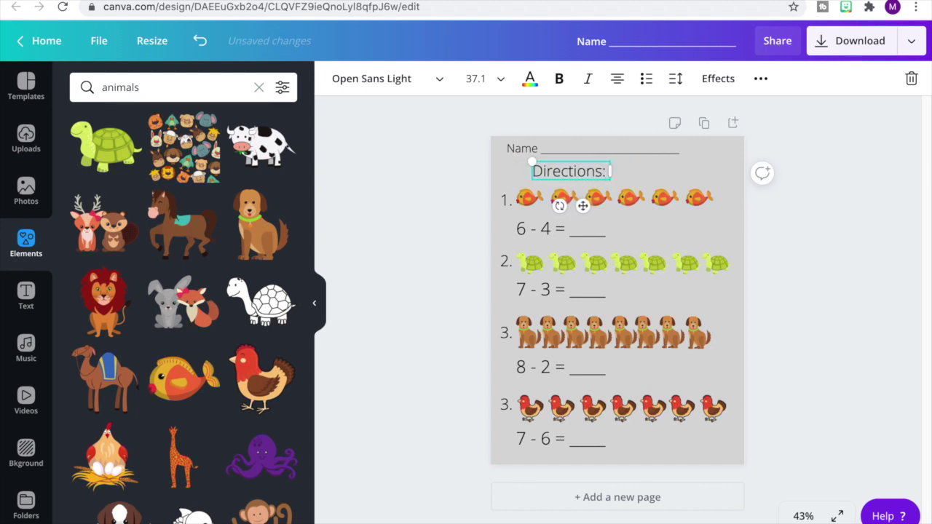
type("Use the pictures to help you find the difference for each equation.")
left_click(790, 223)
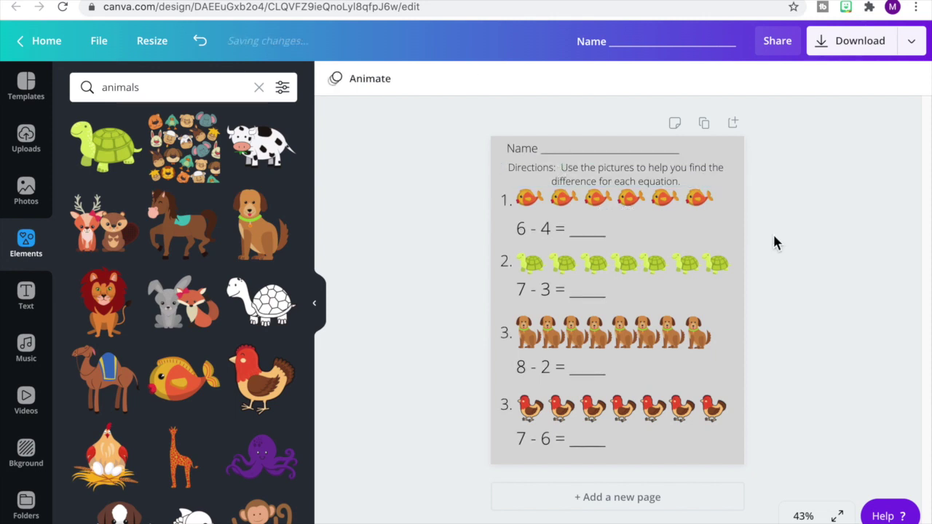
Move the first problem's number and row of fish down slightly, away from the directions.
left_click(579, 210)
left_click_drag(479, 197, 704, 206)
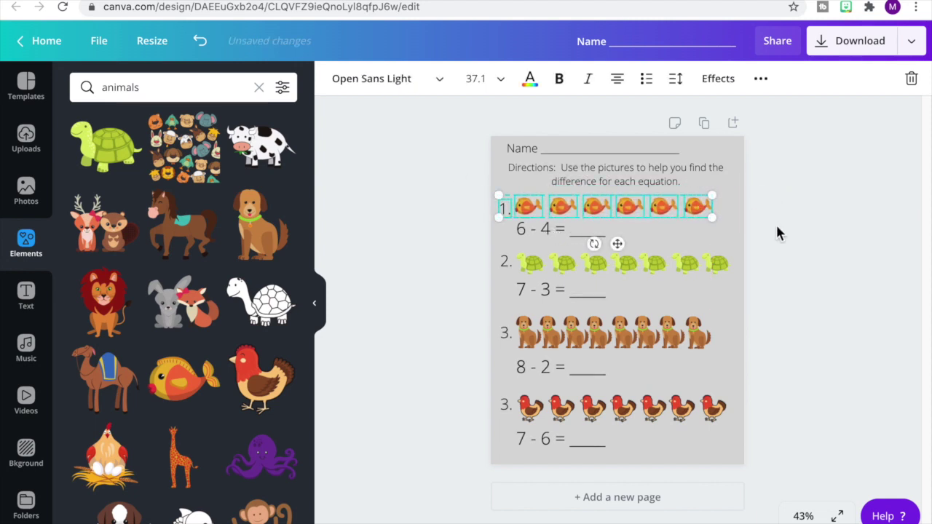
left_click(698, 209)
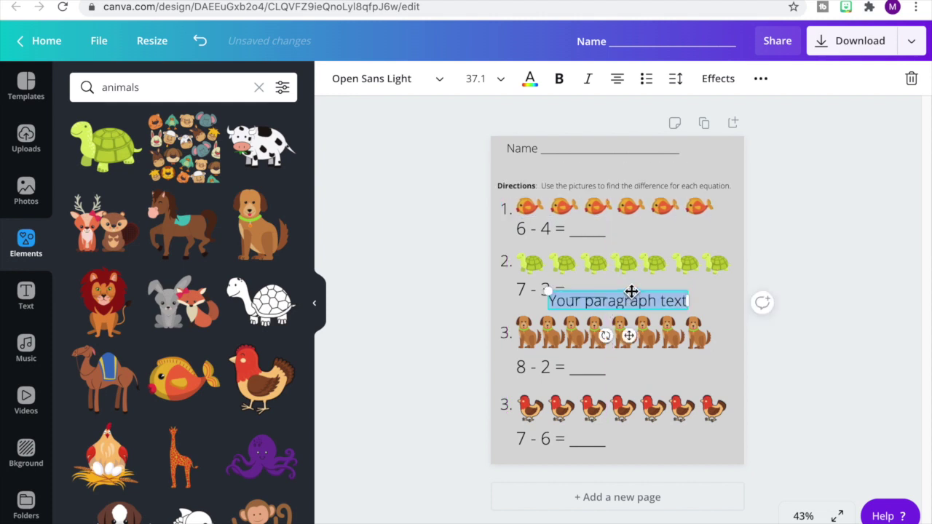
Add the title "Subtraction" between the name line and the directions, and make it bold.
left_click_drag(631, 291, 626, 162)
triple_click(615, 174)
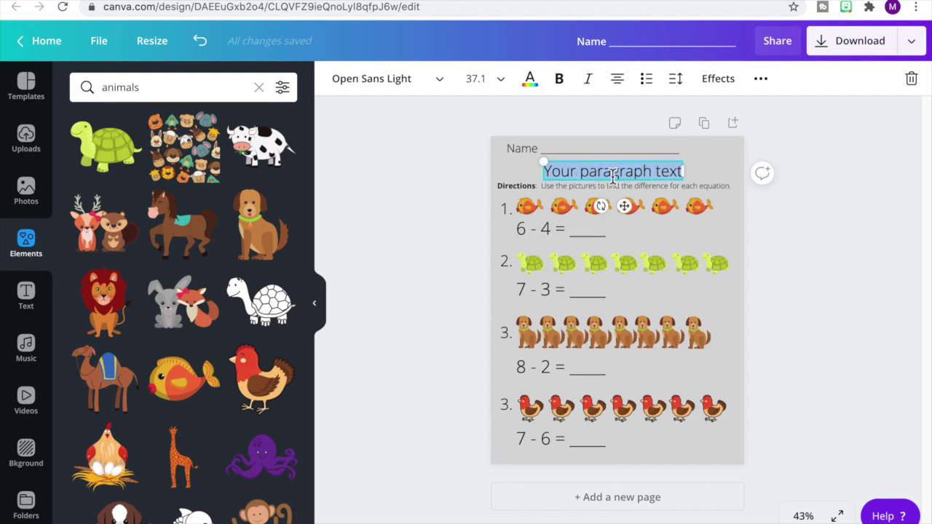
type("Subtr")
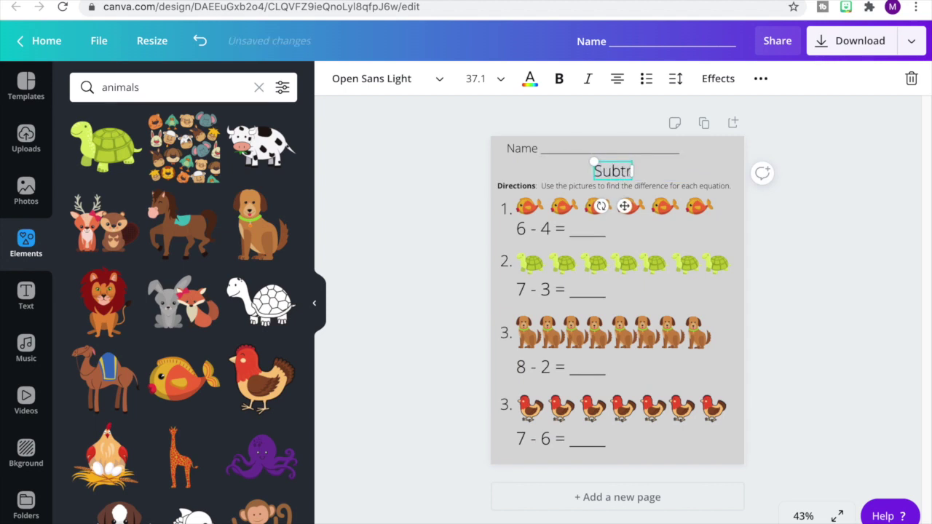
type("action")
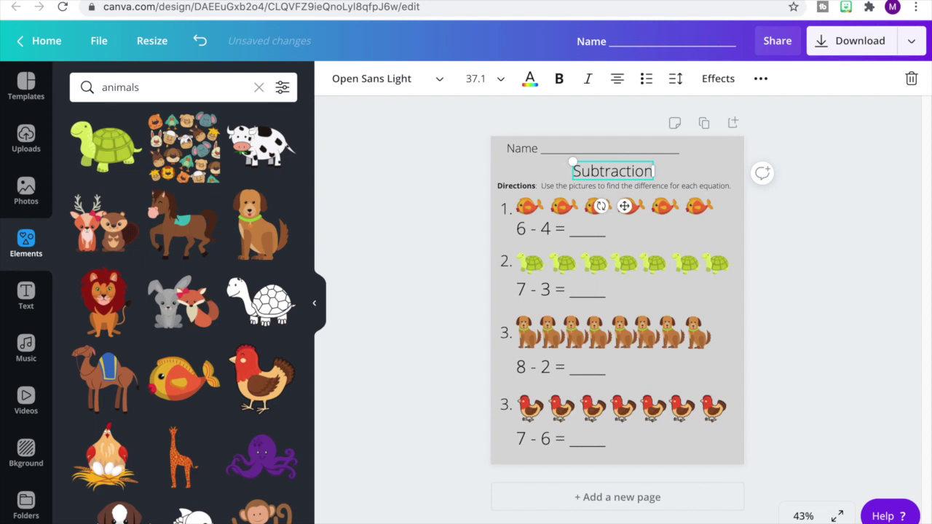
double_click(624, 170)
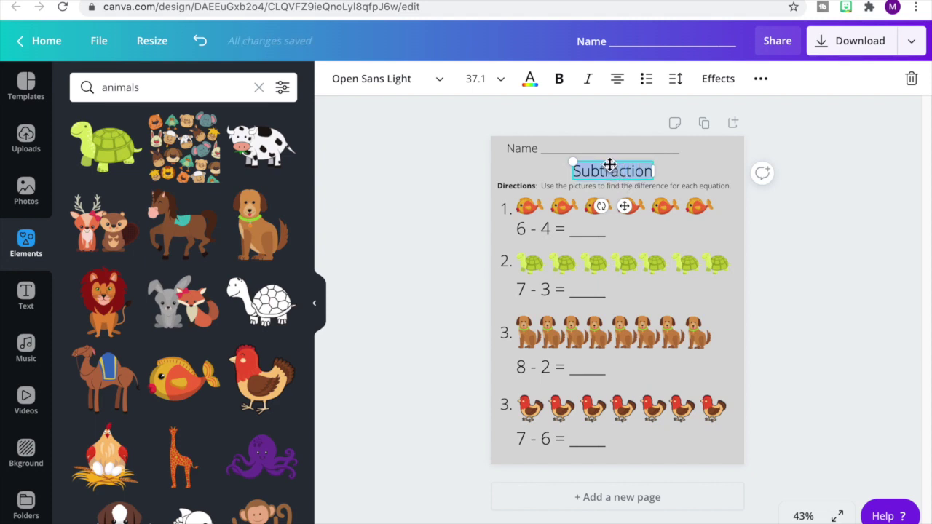
left_click(559, 80)
left_click(691, 120)
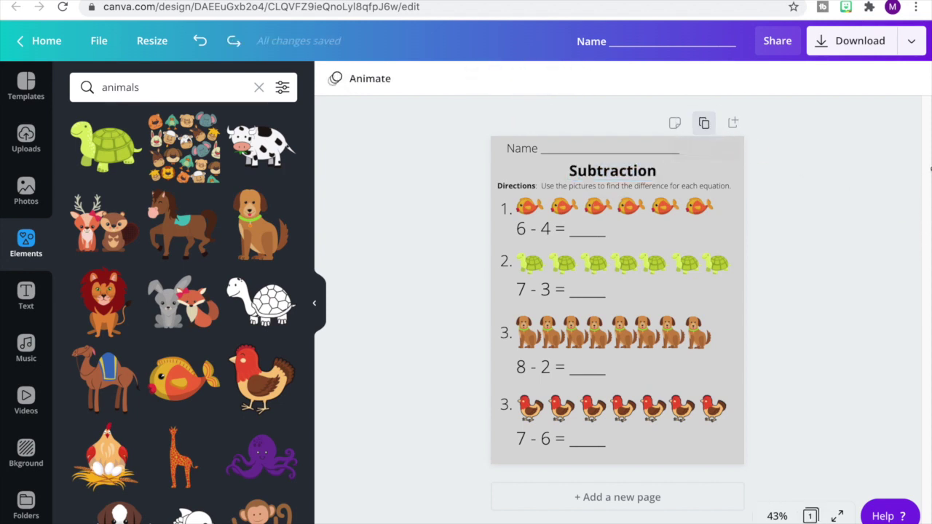
Duplicate the worksheet page, and remove the surplus third page.
left_click(703, 122)
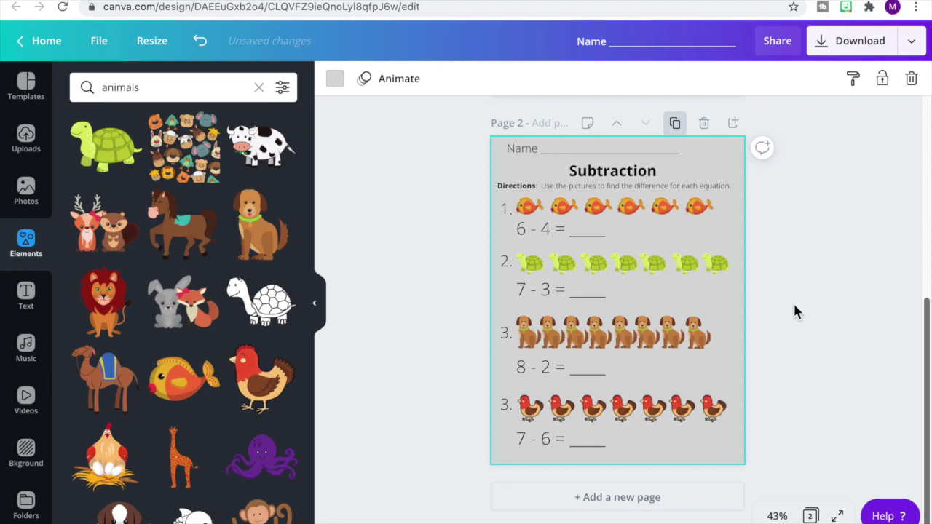
key("ctrl+d")
left_click_drag(925, 397, 929, 453)
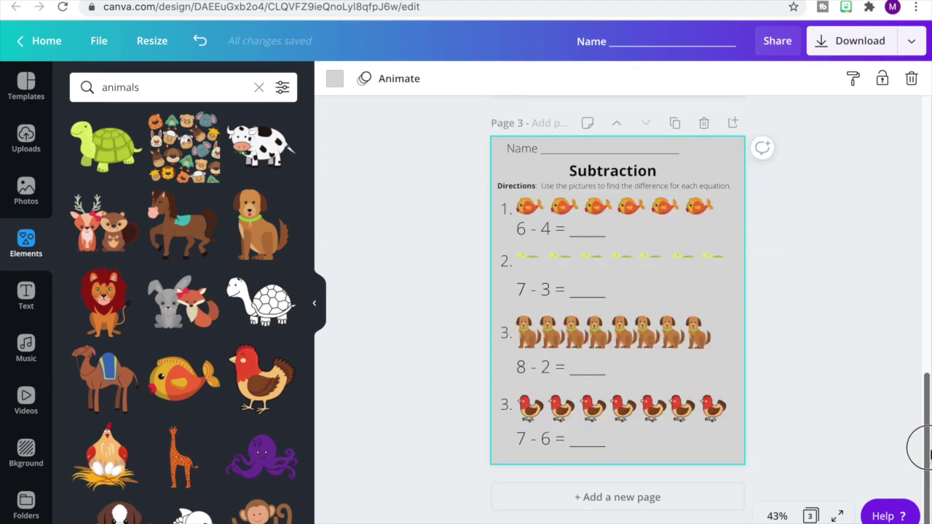
left_click(703, 123)
Delete all four problems, including their numbers, animals and equations, from page 2.
left_click_drag(928, 399, 924, 255)
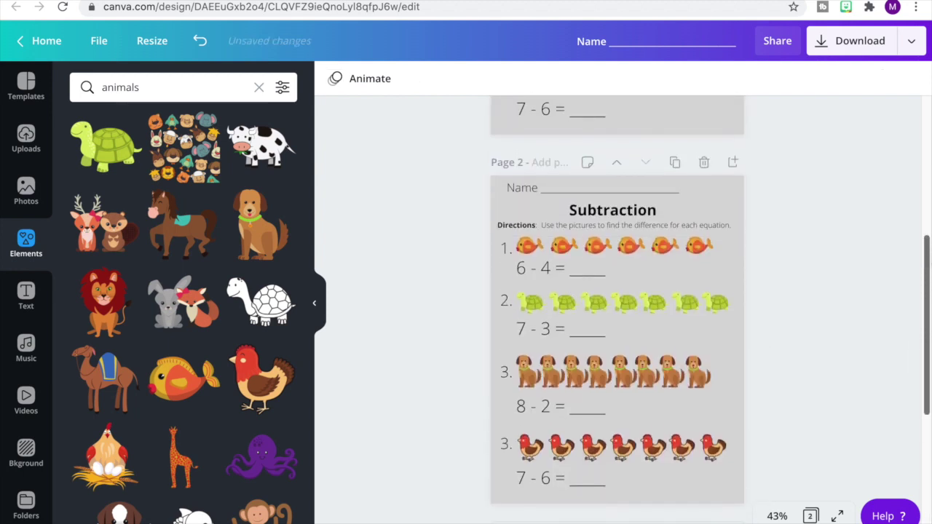
left_click_drag(478, 236, 757, 501)
key("Delete")
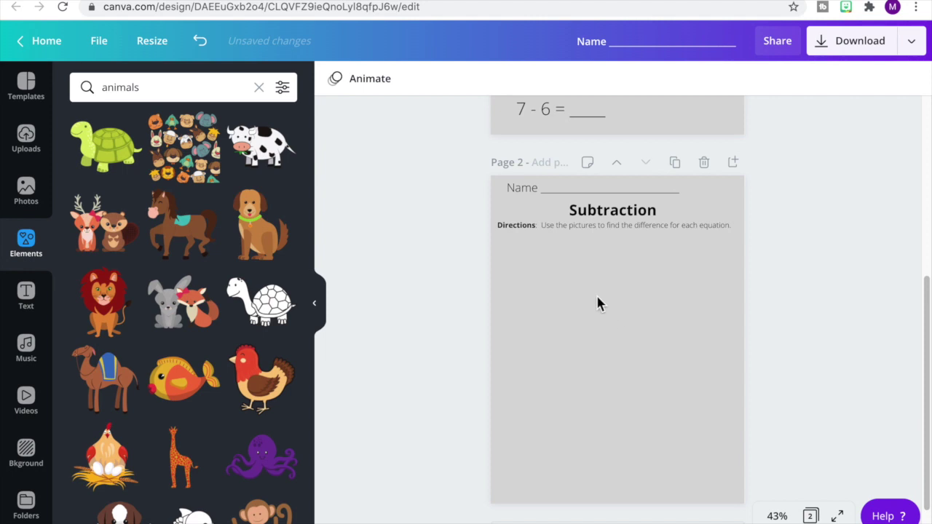
Reword the directions on page 2 to "Solve to find the difference.".
left_click(593, 227)
left_click_drag(593, 227, 541, 225)
type("solv")
key("BackSpace")
key("BackSpace")
key("BackSpace")
key("BackSpace")
type("Solve")
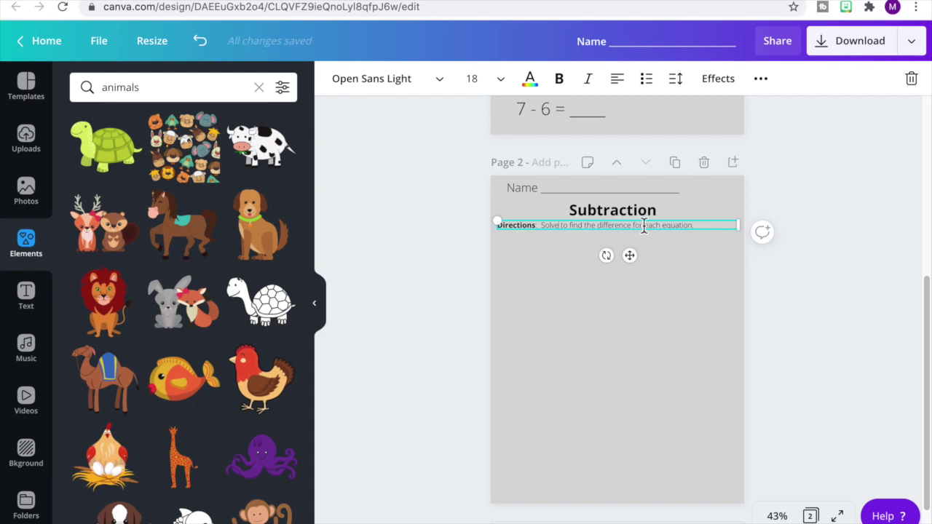
left_click_drag(633, 227, 699, 226)
key("BackSpace")
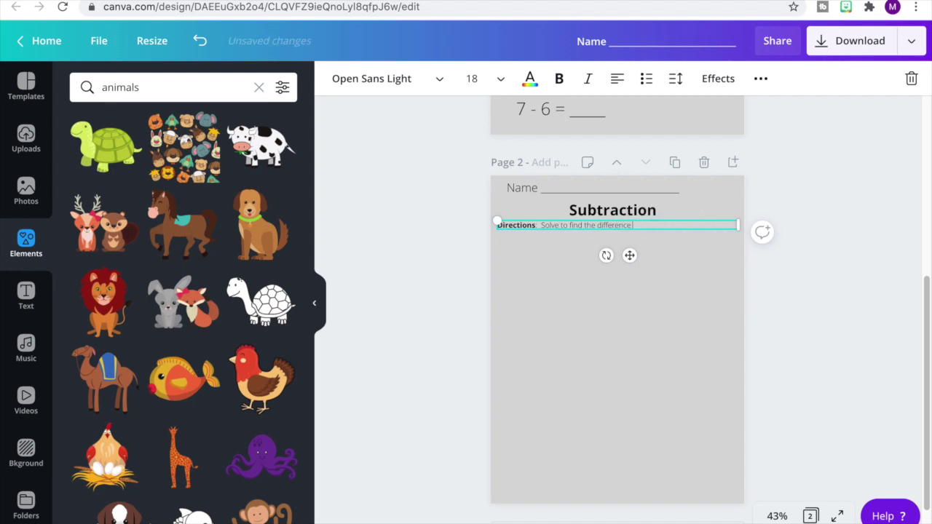
type(".")
Add the problem number "1." as text near the left margin of page 2, a little below the directions.
left_click(513, 250)
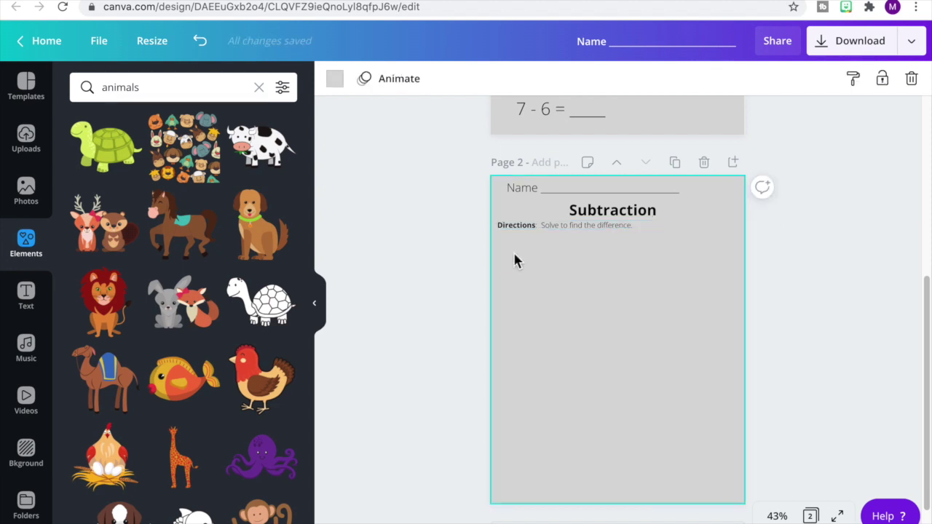
key("t")
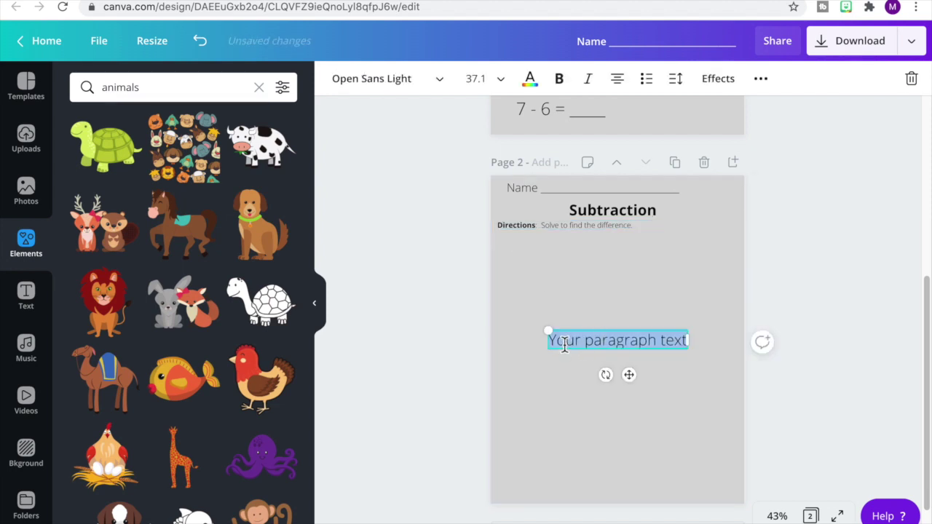
type("1")
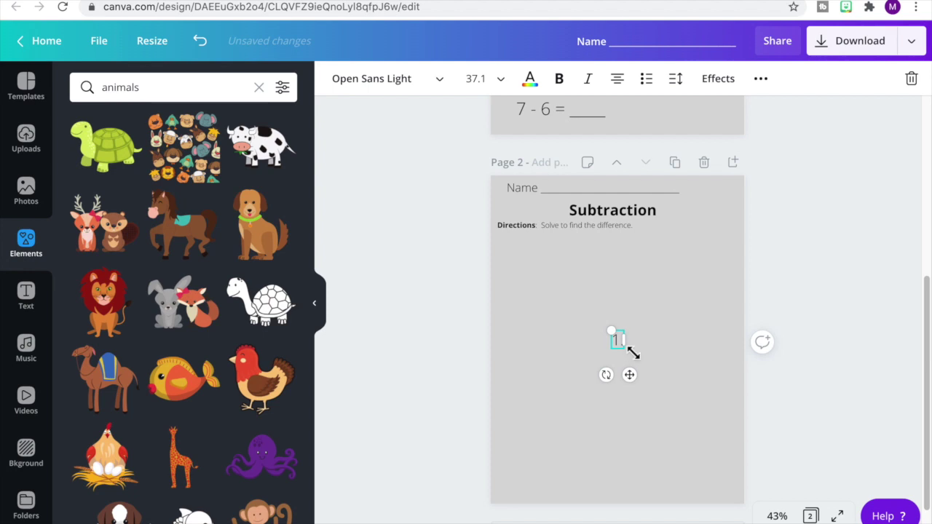
left_click_drag(621, 354, 515, 272)
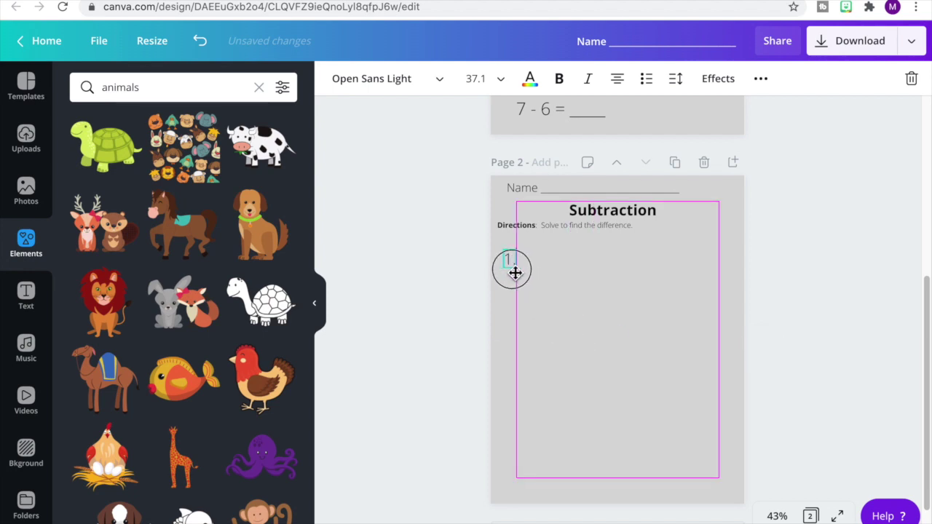
left_click_drag(514, 273, 513, 294)
Search the graphic elements for "number line".
left_click(635, 226)
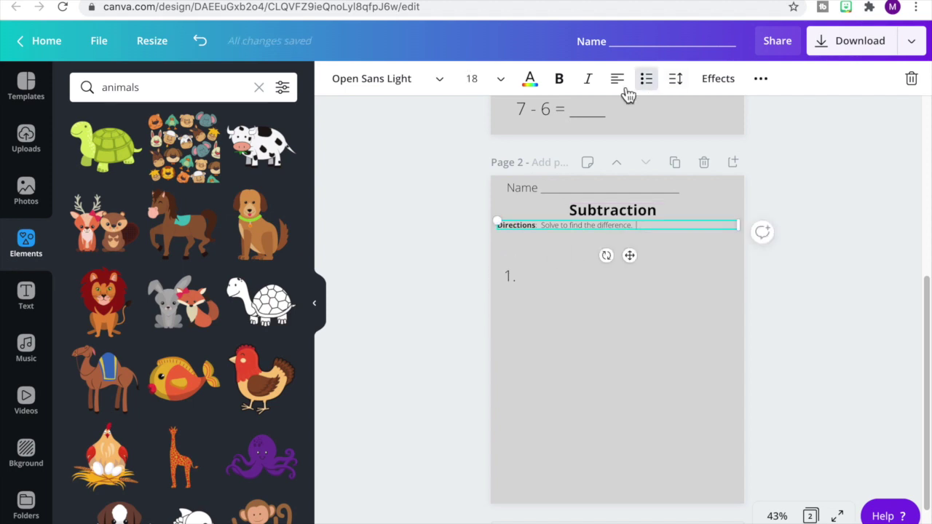
left_click(159, 89)
left_click_drag(159, 89, 88, 80)
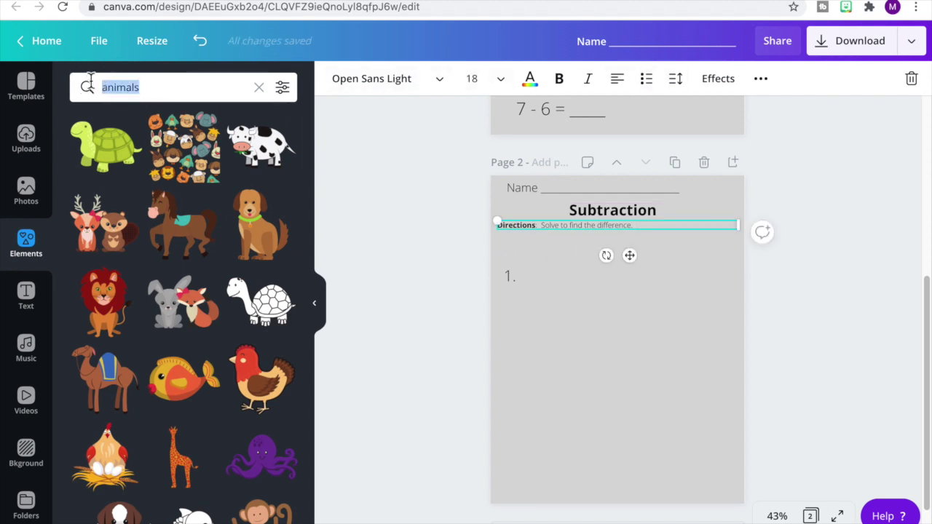
type("nuber l")
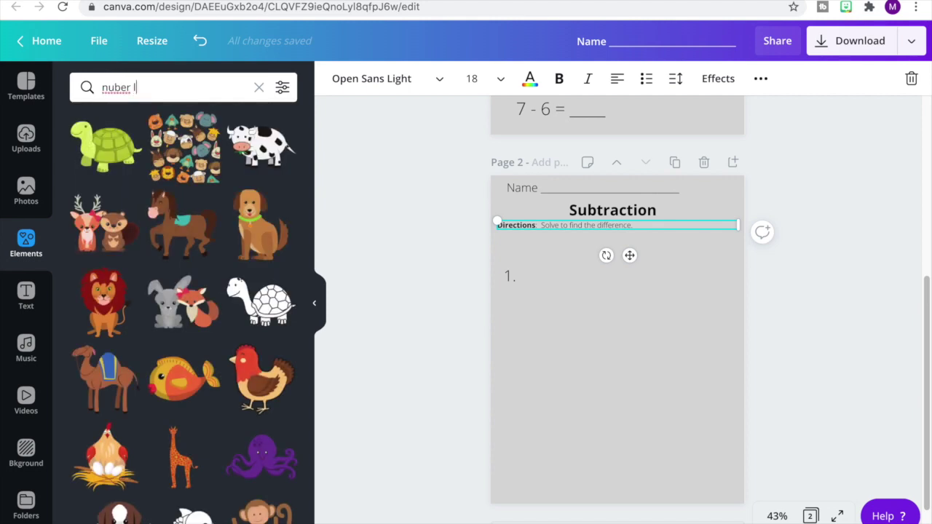
key("BackSpace")
type("mbe")
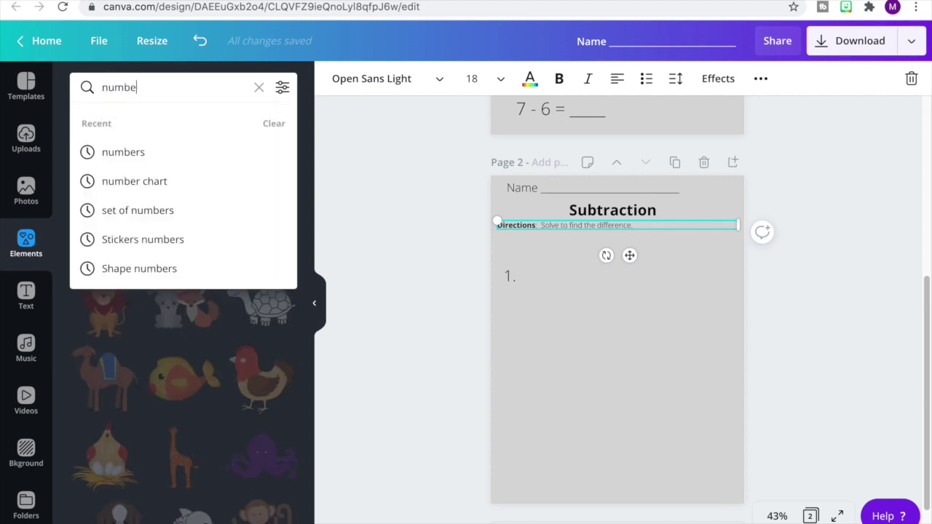
type("r li")
key("Return")
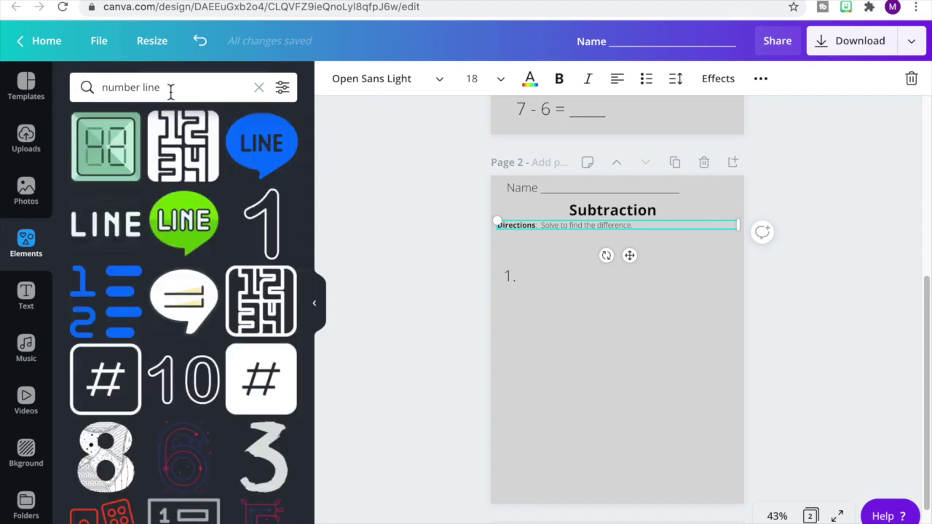
Search the graphic elements for "arrow" instead.
left_click_drag(167, 88, 58, 79)
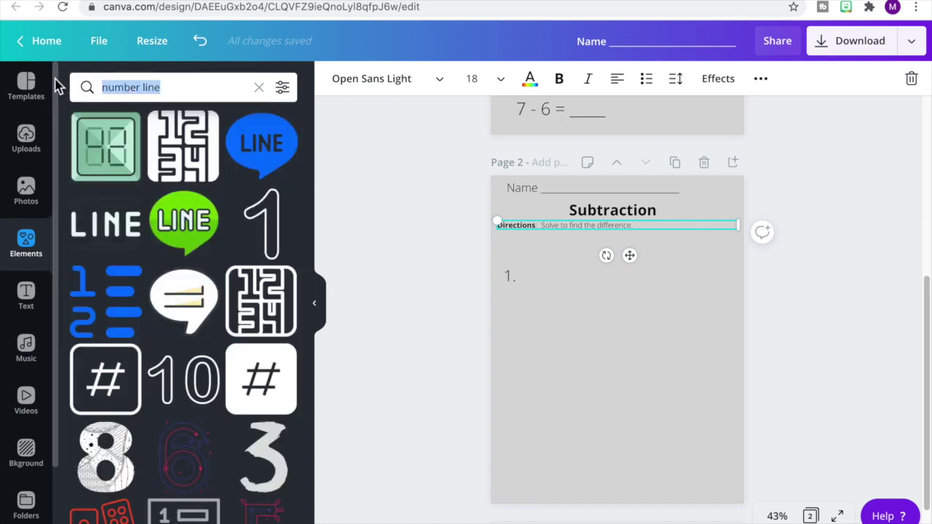
type("arro")
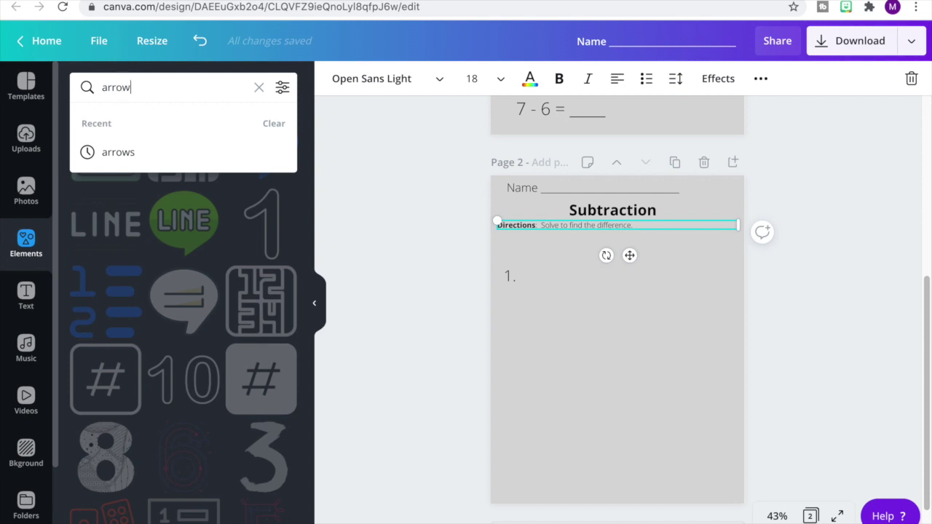
type("w")
key("Return")
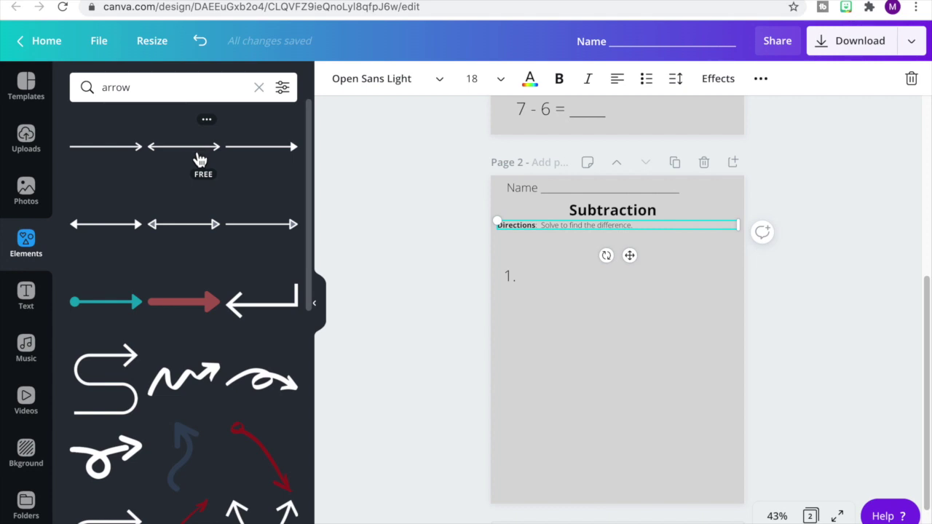
Add the double-headed arrow with solid tips below the page 2 directions and widen it to nearly the page width.
left_click(129, 228)
left_click_drag(587, 336, 506, 265)
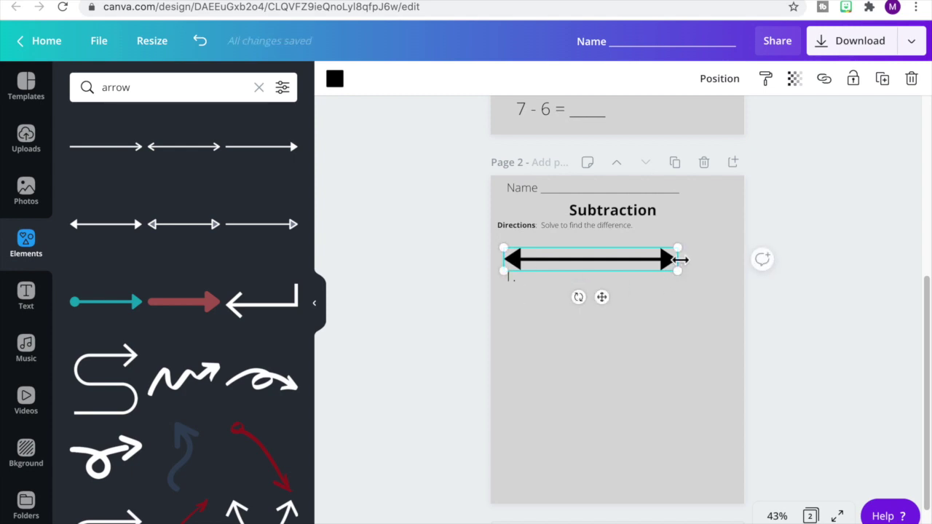
left_click_drag(681, 273, 733, 270)
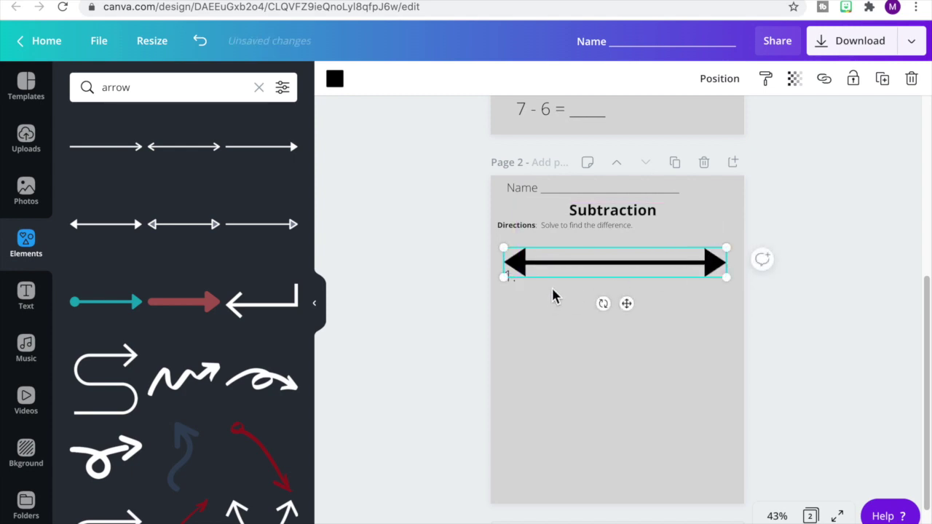
left_click(553, 295)
left_click(554, 268)
right_click(553, 268)
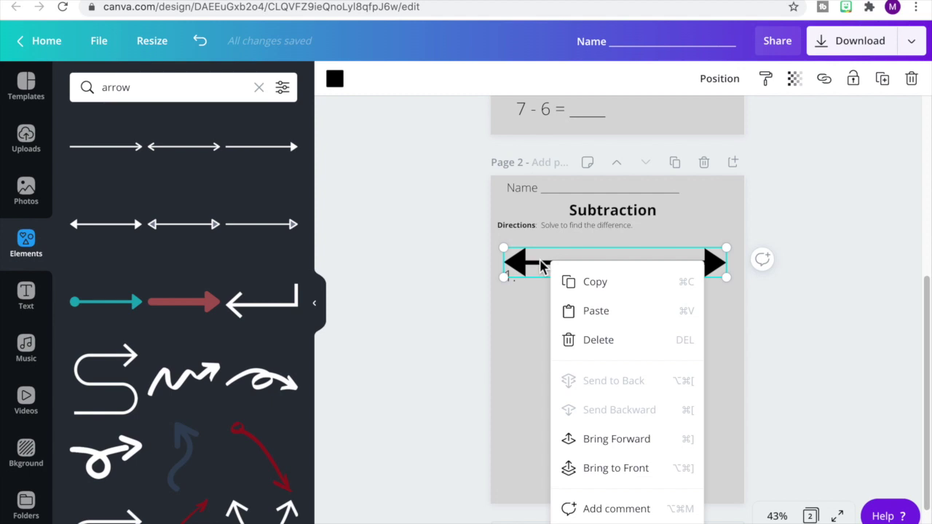
left_click(539, 265)
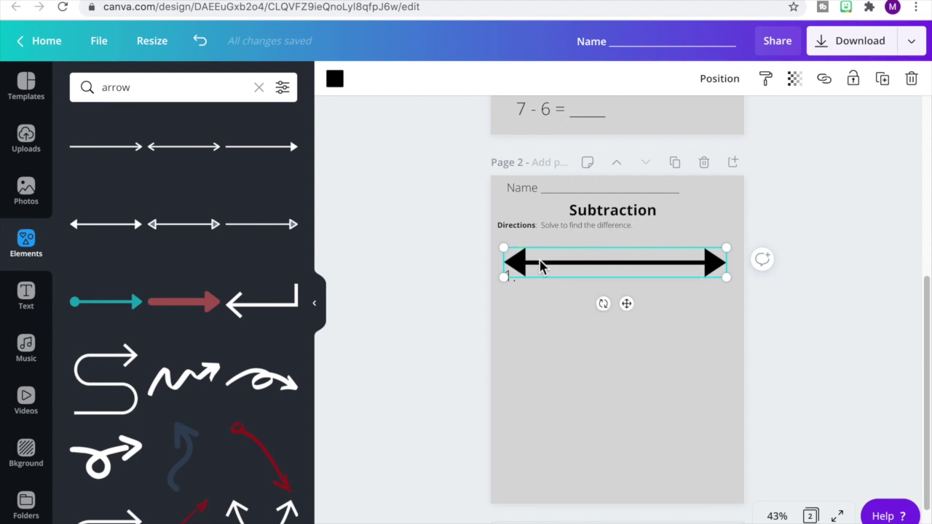
left_click_drag(307, 223, 349, 193)
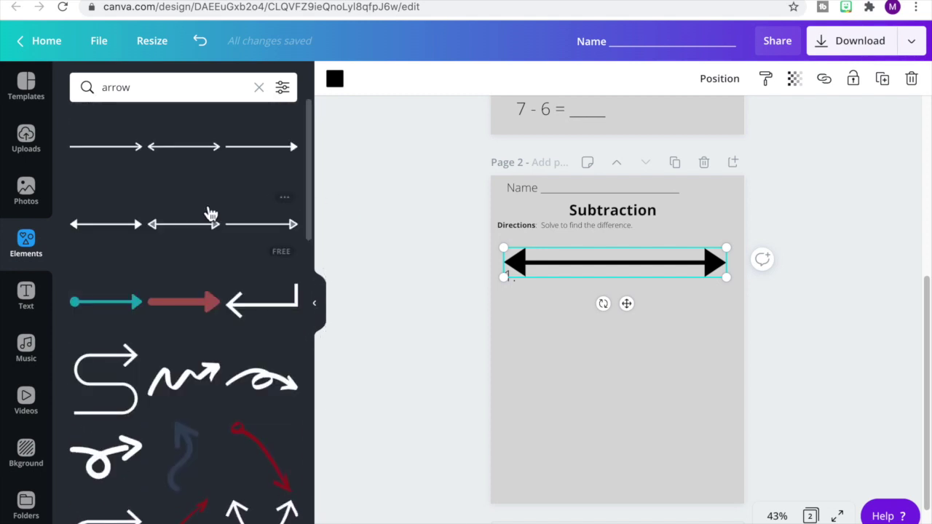
Add the double-headed arrow with open tips to page 2 and stretch it to nearly the page width.
left_click(203, 155)
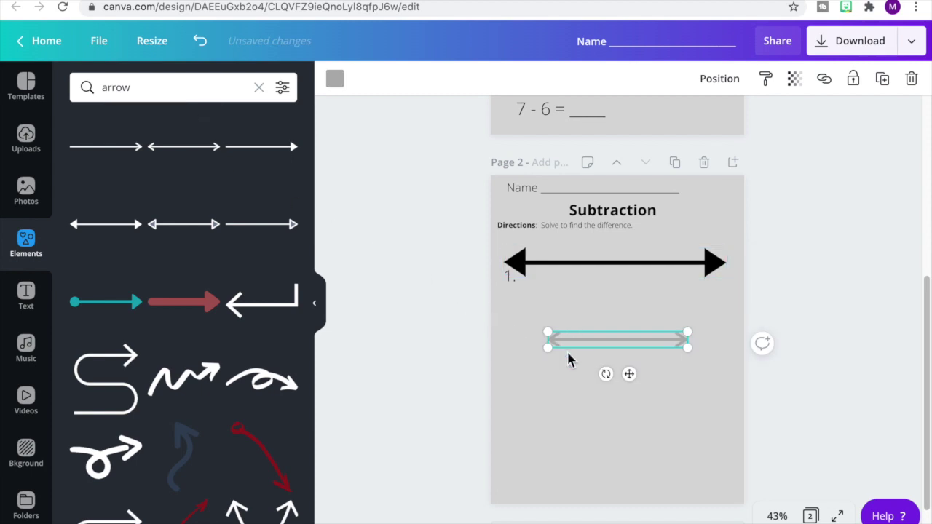
left_click_drag(549, 350, 501, 342)
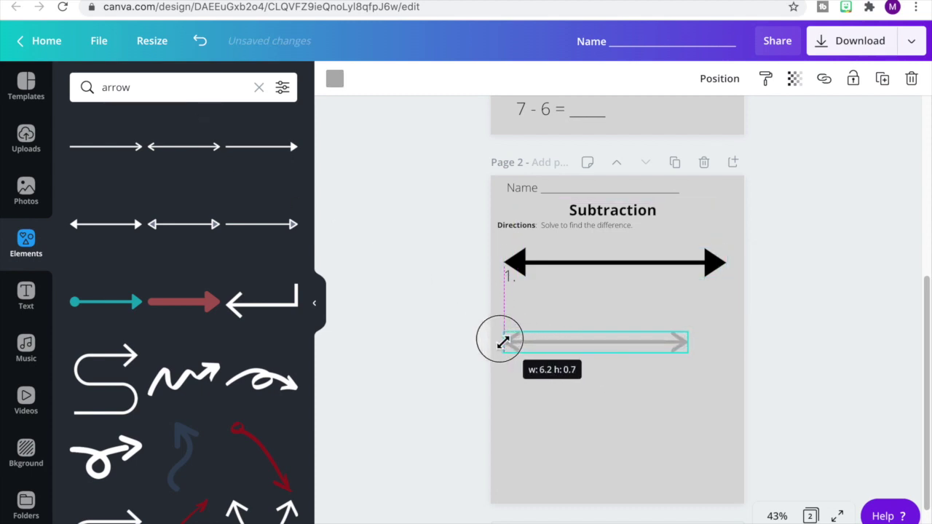
left_click_drag(688, 356, 726, 357)
Replace the solid-tipped arrow with the open-tipped one just beneath the directions and colour it black.
left_click(632, 272)
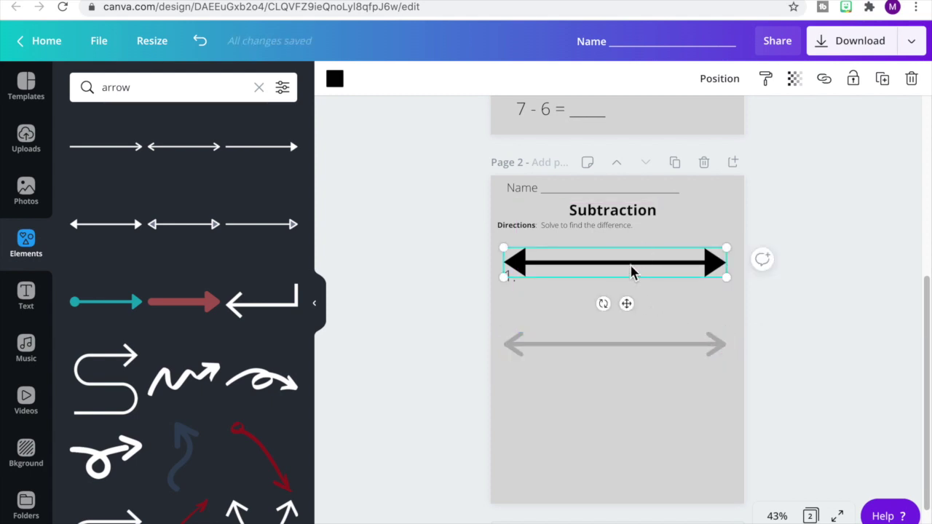
key("Delete")
left_click_drag(600, 345, 599, 262)
left_click(334, 78)
left_click(80, 233)
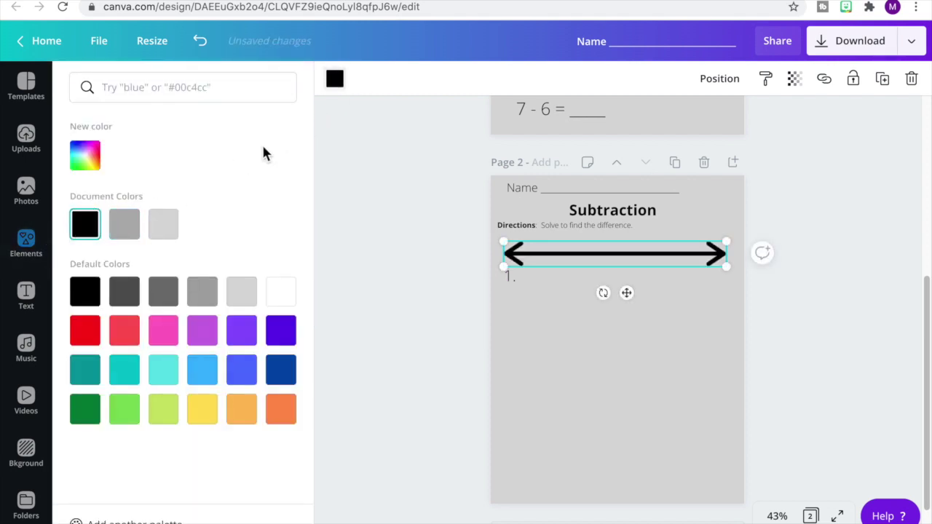
left_click(414, 235)
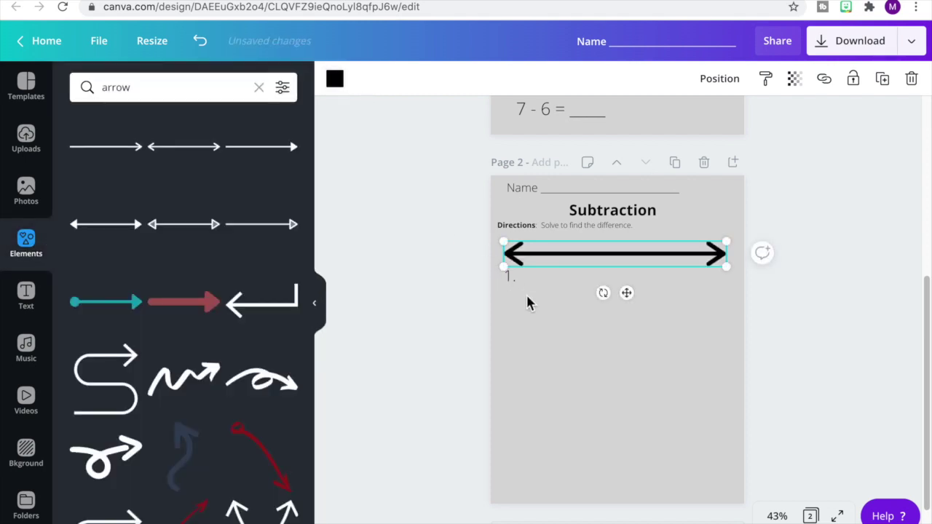
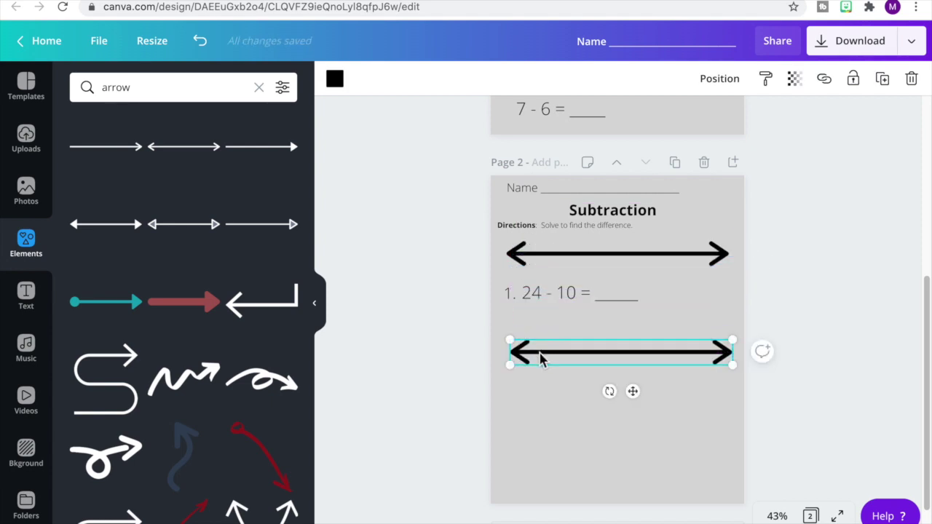
Copy the first problem's number and equation below the second number line and renumber the copy as 2.
left_click(495, 284)
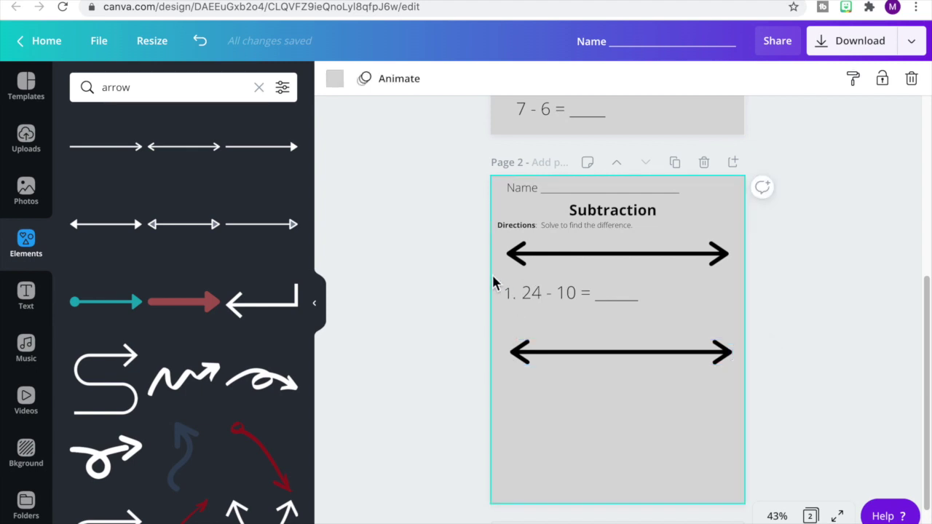
left_click_drag(637, 294, 585, 398)
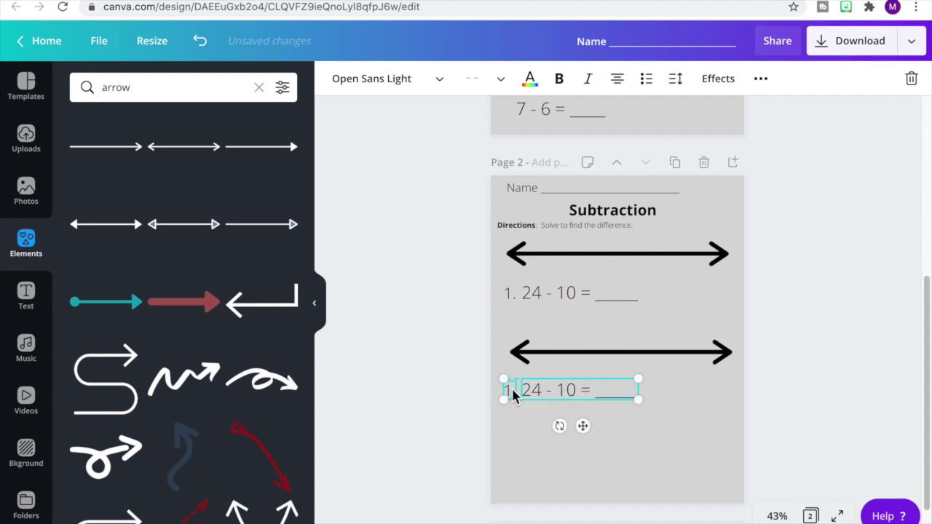
type("2")
Change the second problem's equation to "47 - 23 =", keeping its answer blank.
left_click(542, 389)
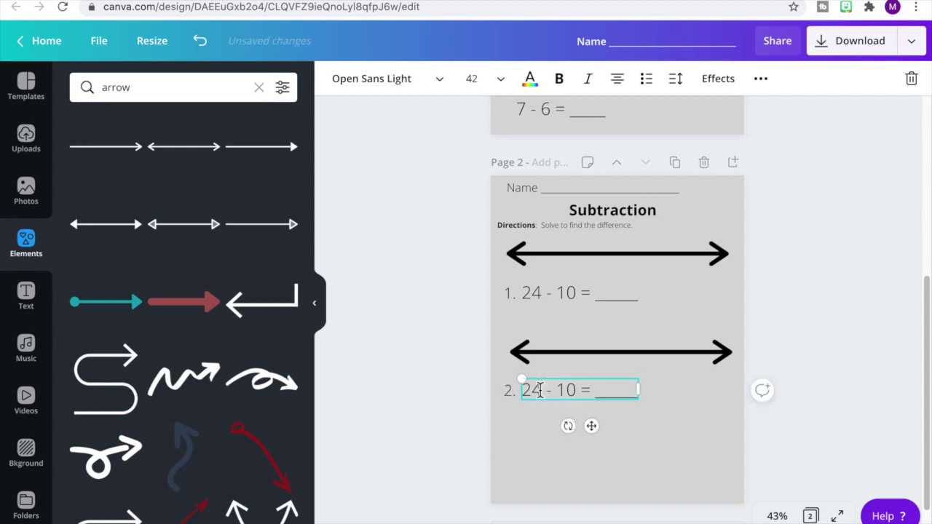
double_click(533, 390)
type("4")
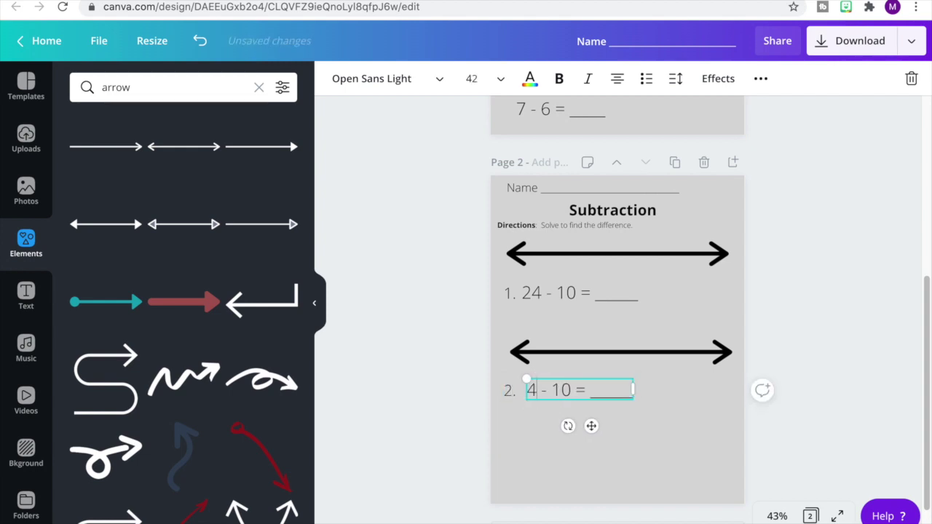
type("7")
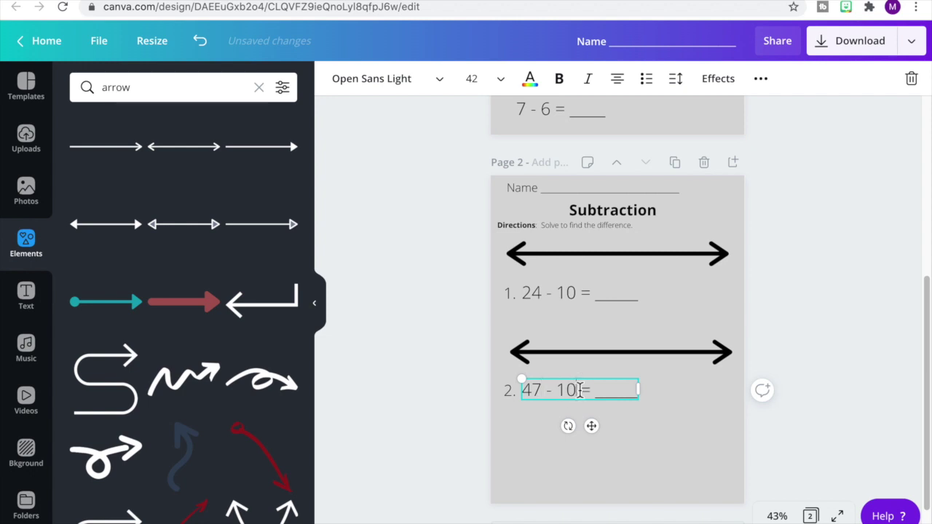
key("BackSpace")
key("BackSpace")
type("23")
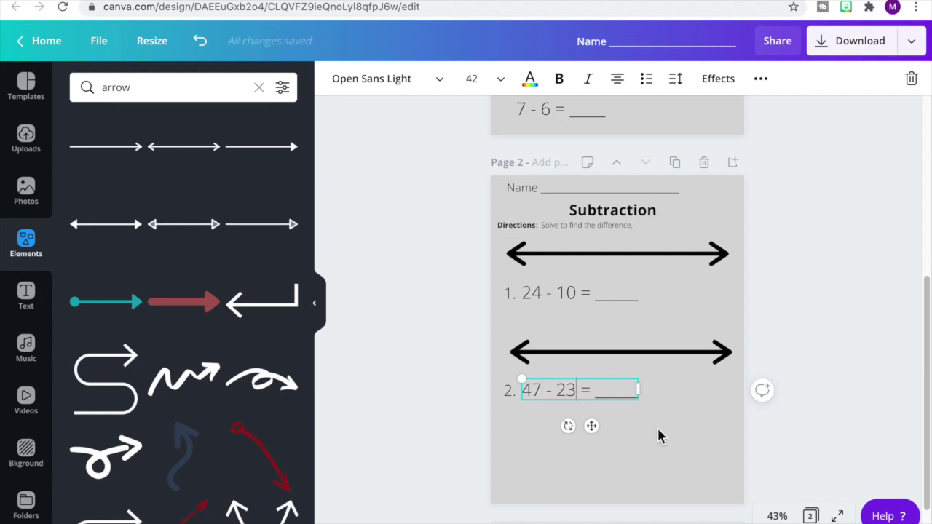
left_click(658, 431)
Duplicate the second number line with its problem, place the copy at the bottom of page 2 and renumber it as 3.
left_click_drag(473, 343, 664, 406)
key("ctrl+d")
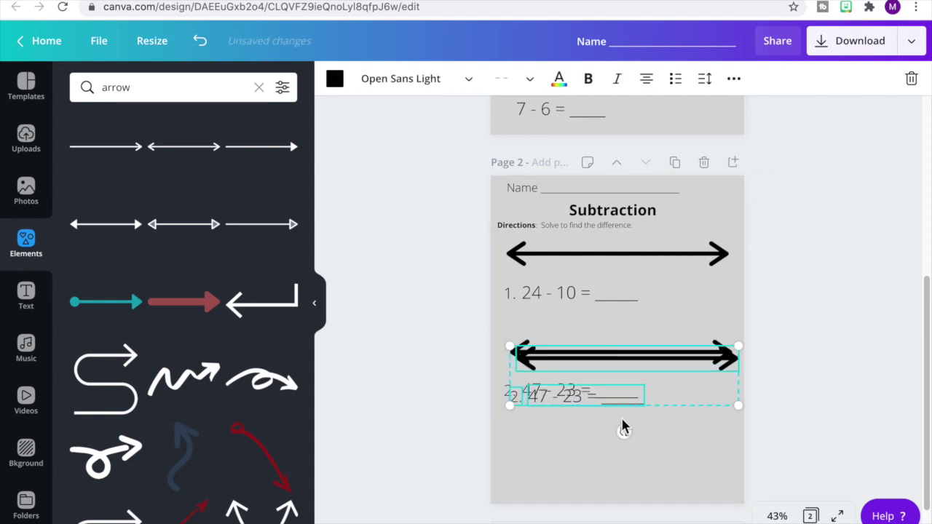
left_click_drag(649, 359, 644, 446)
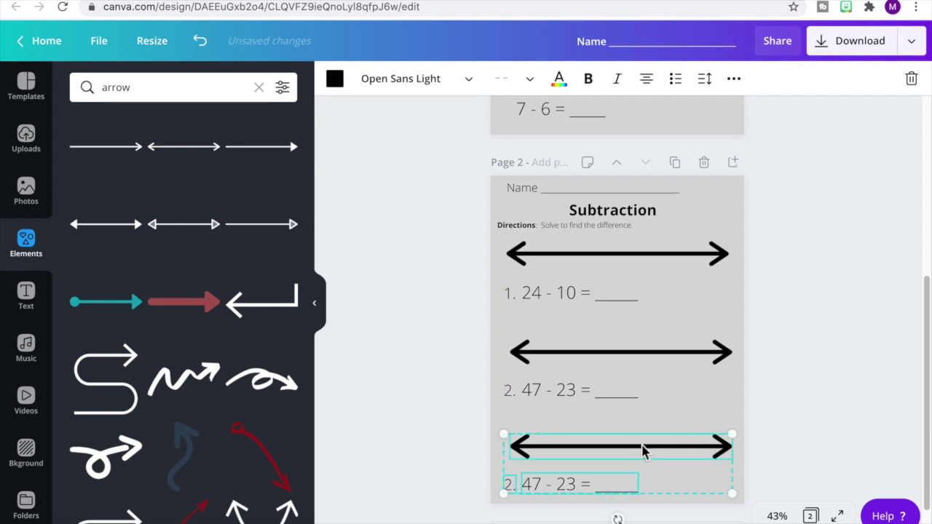
left_click(495, 482)
left_click(508, 484)
double_click(511, 486)
type("3")
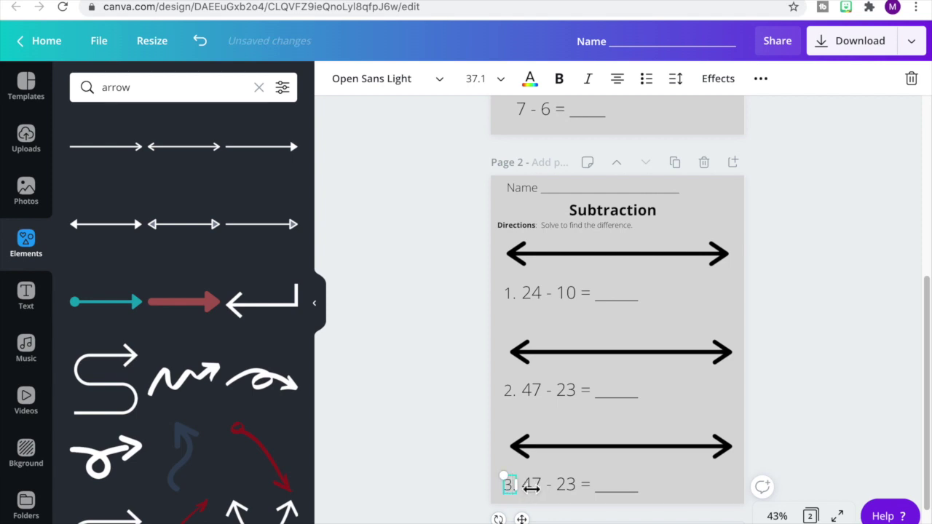
Change the third problem's equation to "33 - 15 =", keeping its answer blank.
left_click(549, 489)
double_click(541, 485)
type("33")
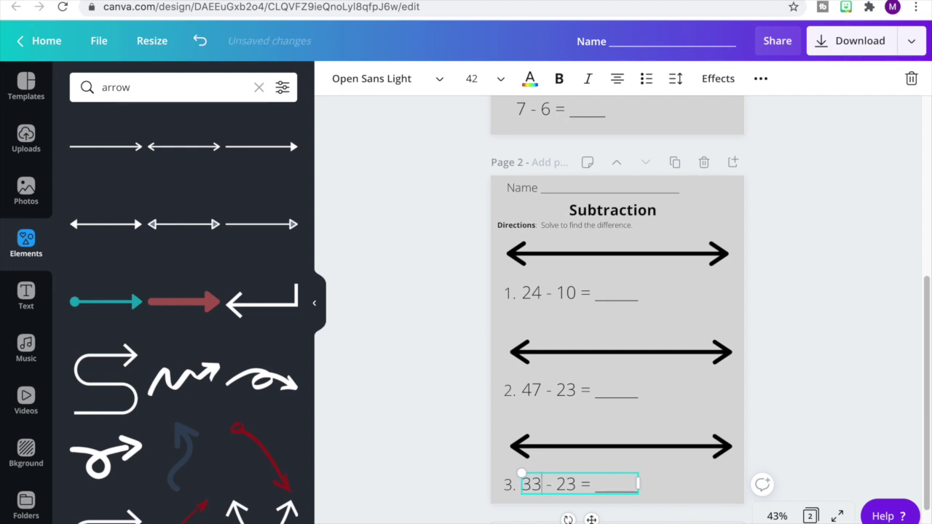
triple_click(576, 486)
left_click(575, 486)
key("BackSpace")
key("BackSpace")
type("15")
left_click(807, 353)
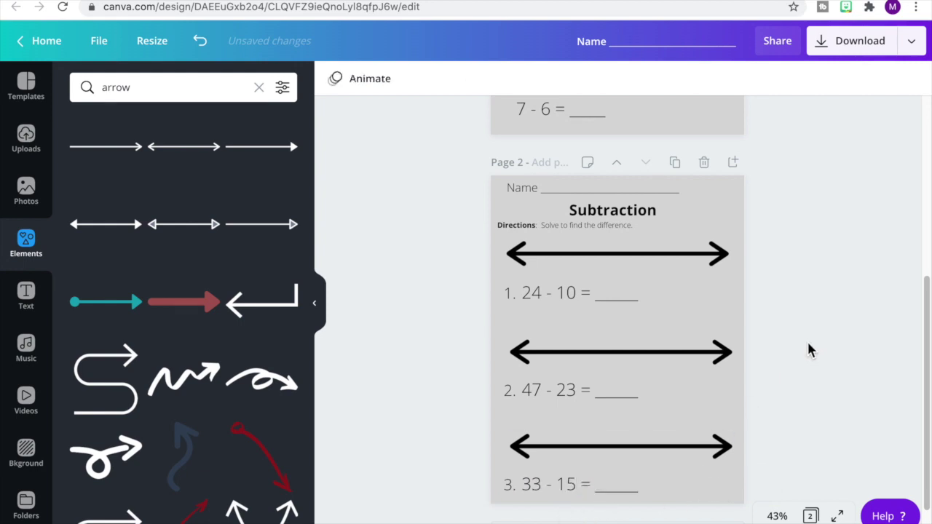
Append "Use the open number line to help you." to the directions on page 2.
left_click(640, 224)
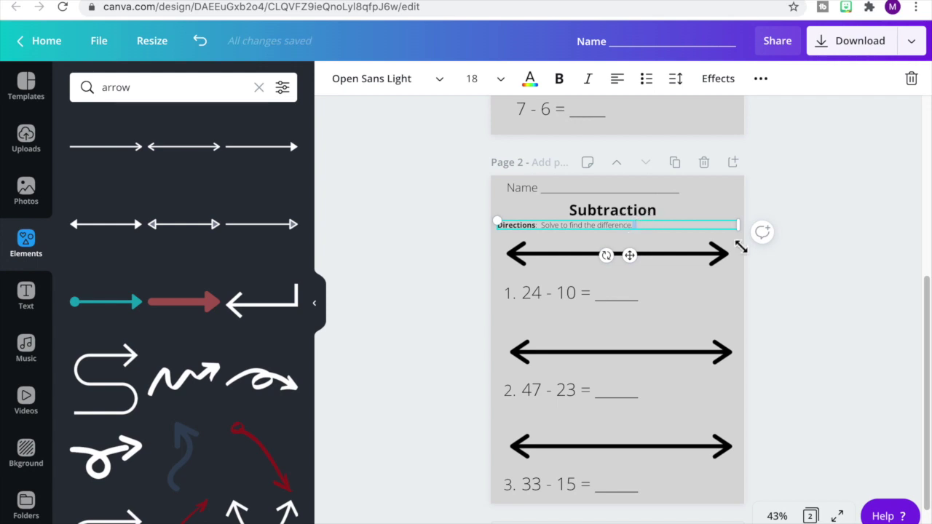
key("BackSpace")
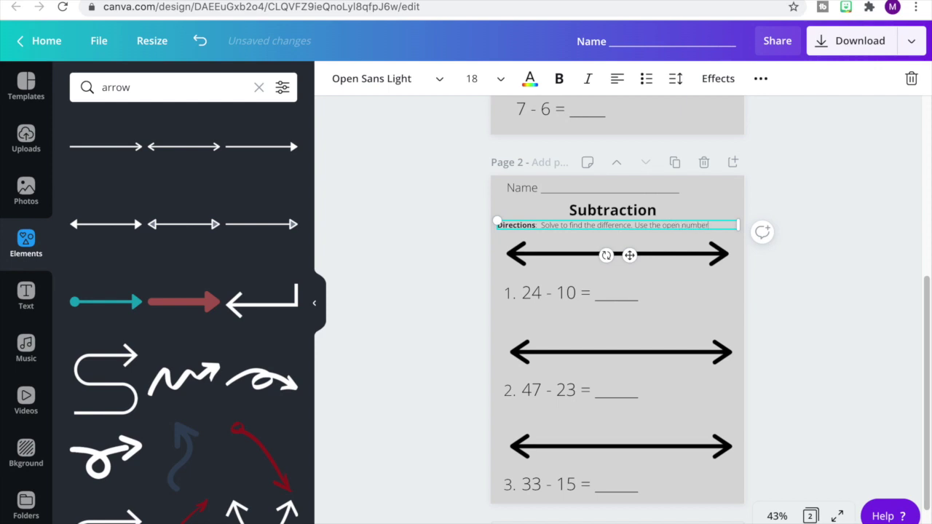
type("help you.")
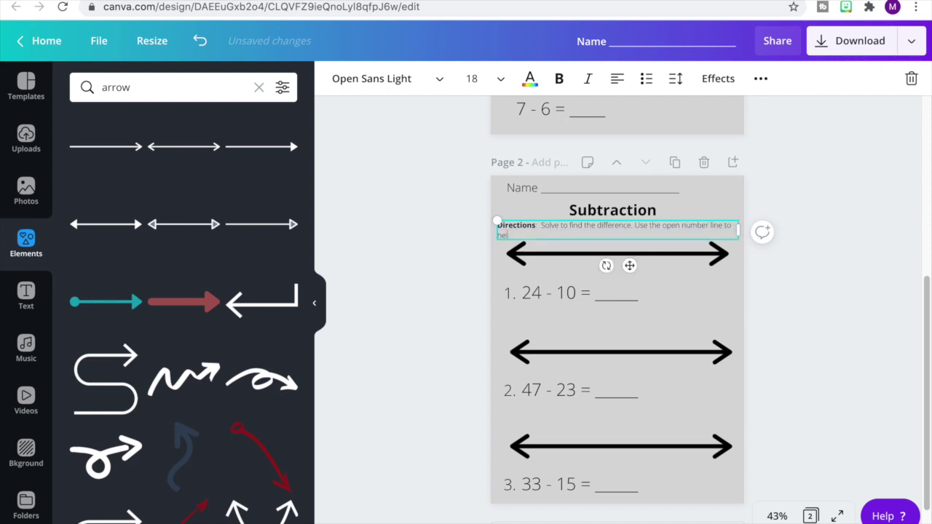
Try another font size for the directions text on page 2.
triple_click(541, 228)
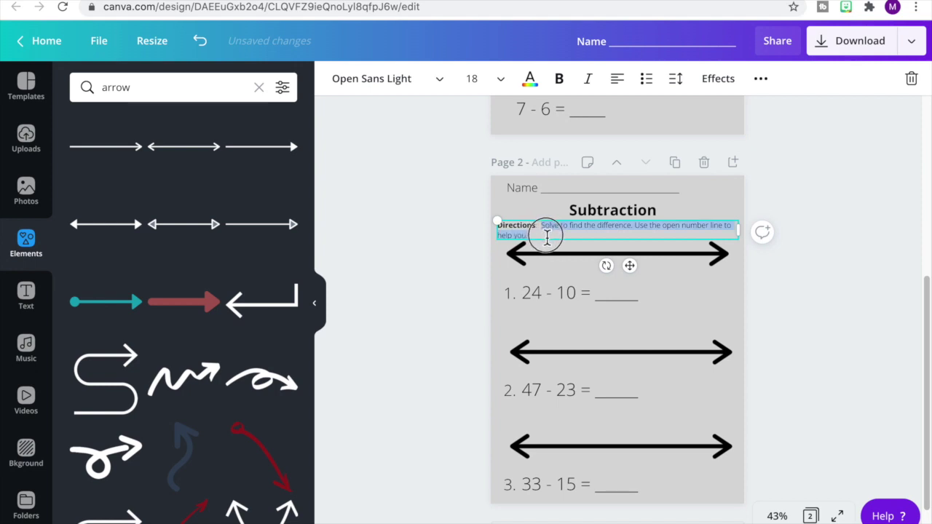
left_click(501, 82)
left_click(480, 226)
left_click(439, 266)
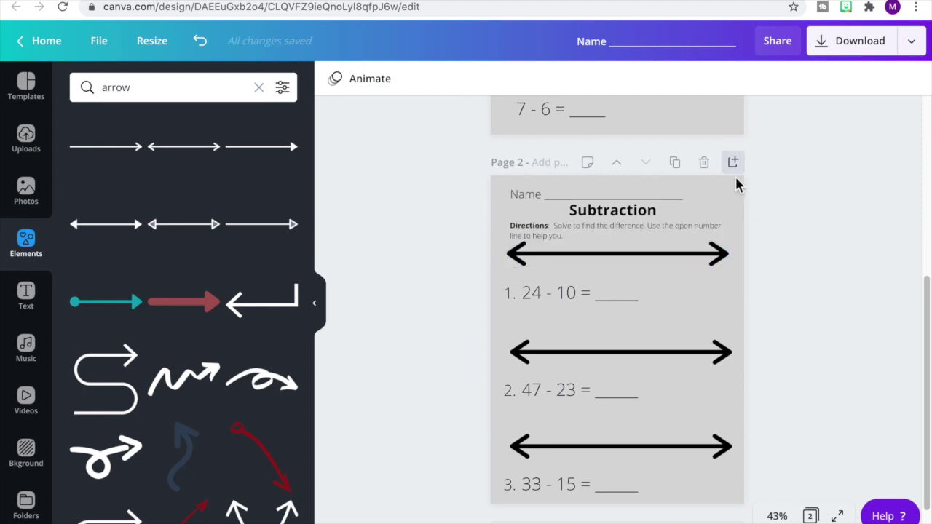
Duplicate page 2 as page 3 and delete all number lines and problems from the new page.
left_click(674, 162)
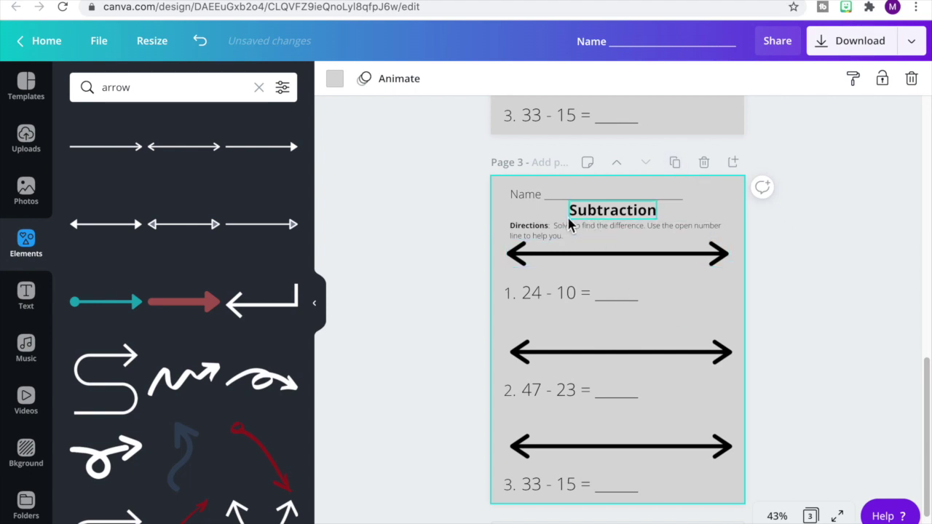
left_click_drag(466, 237, 786, 459)
left_click_drag(468, 245, 792, 504)
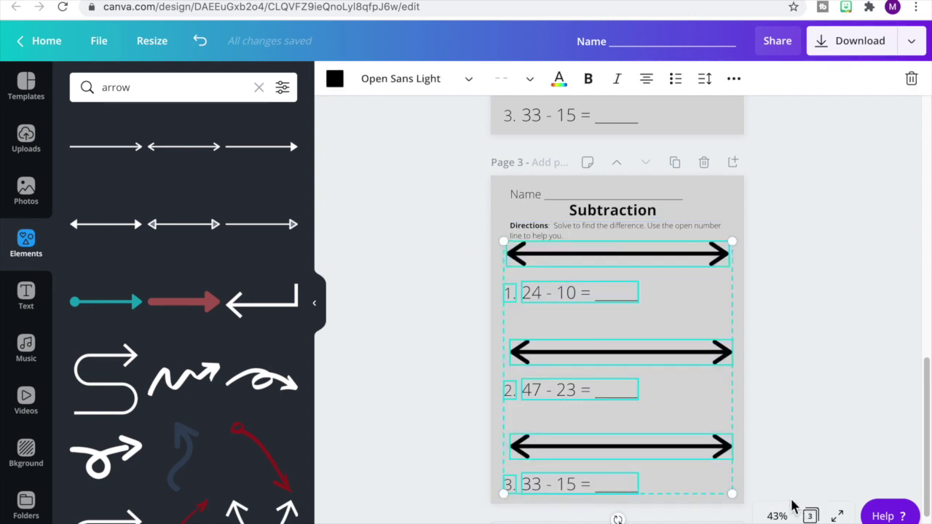
key("Delete")
Add the problem number "1." as text near the left margin of page 3, a little below the directions.
left_click(663, 338)
key("t")
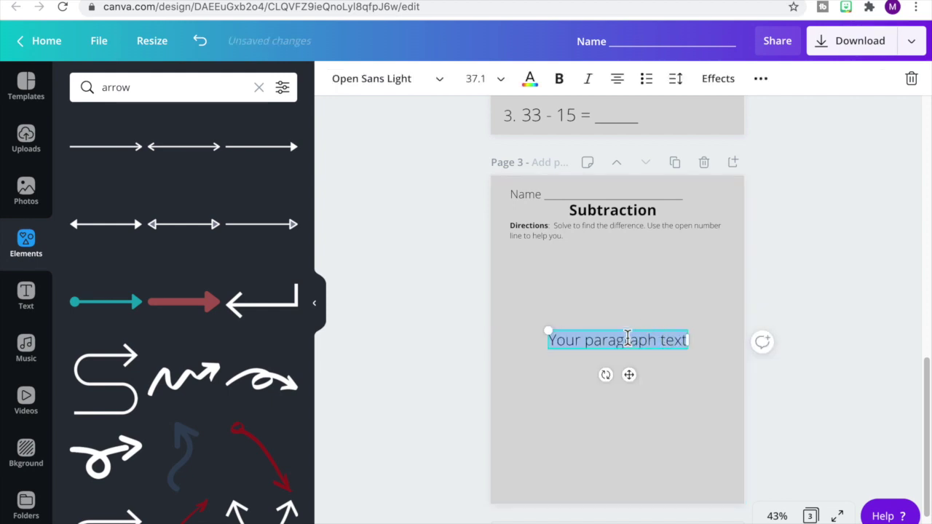
type("1")
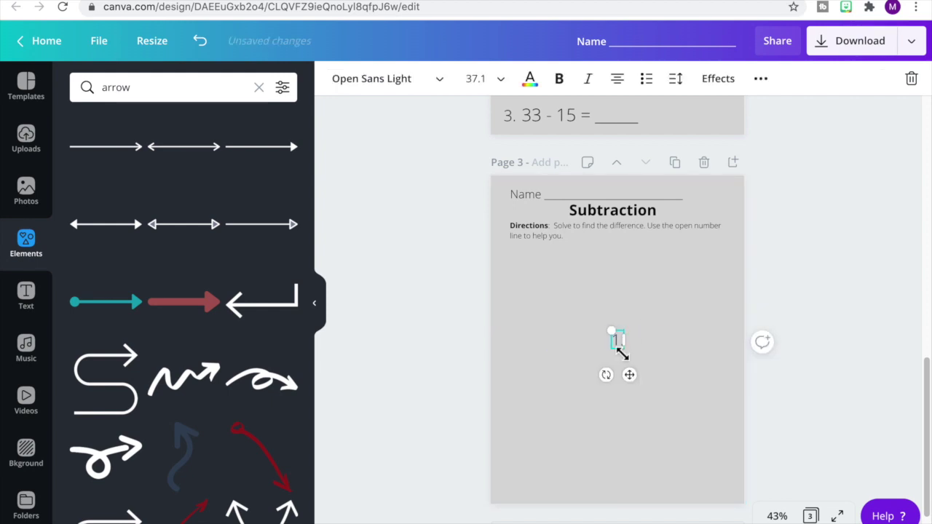
left_click(620, 355)
left_click_drag(620, 354, 514, 281)
Add a stacked subtraction problem as text in the middle of page 3, with "314" above "- 279".
left_click(540, 274)
key("t")
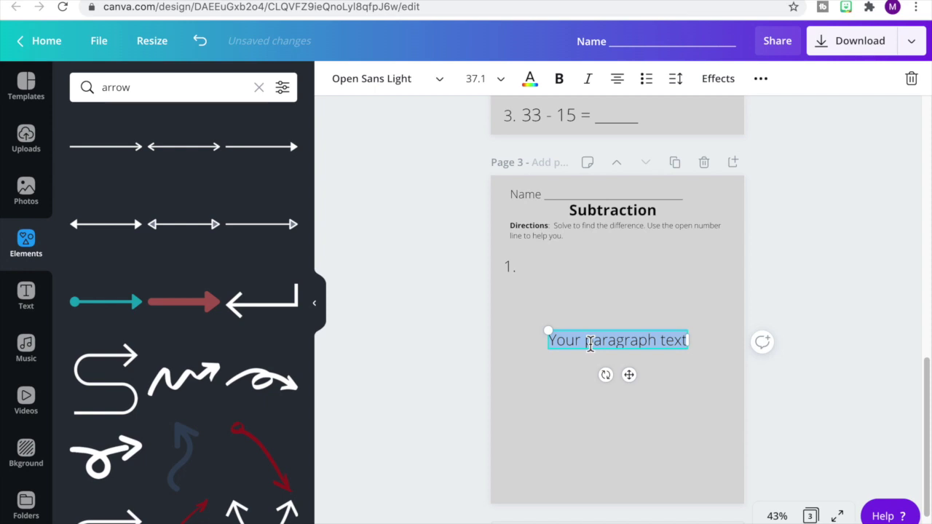
type("314")
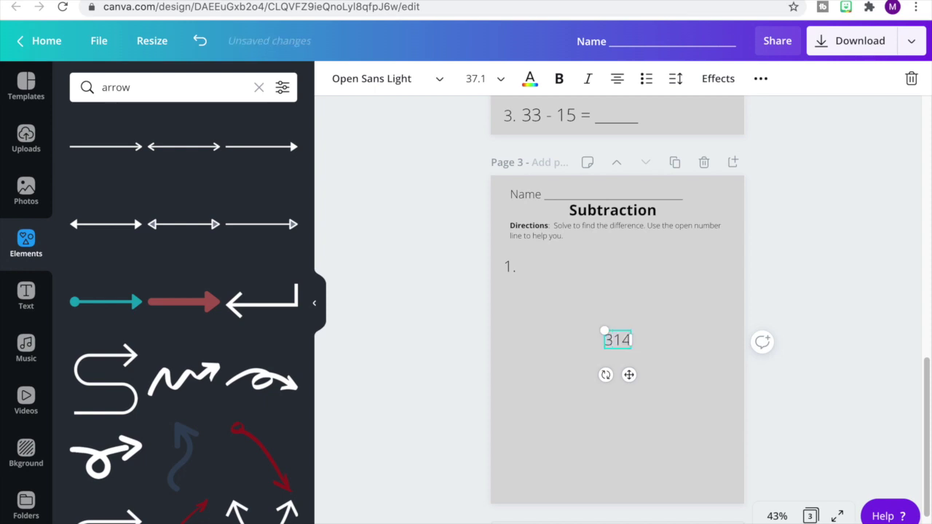
key("Return")
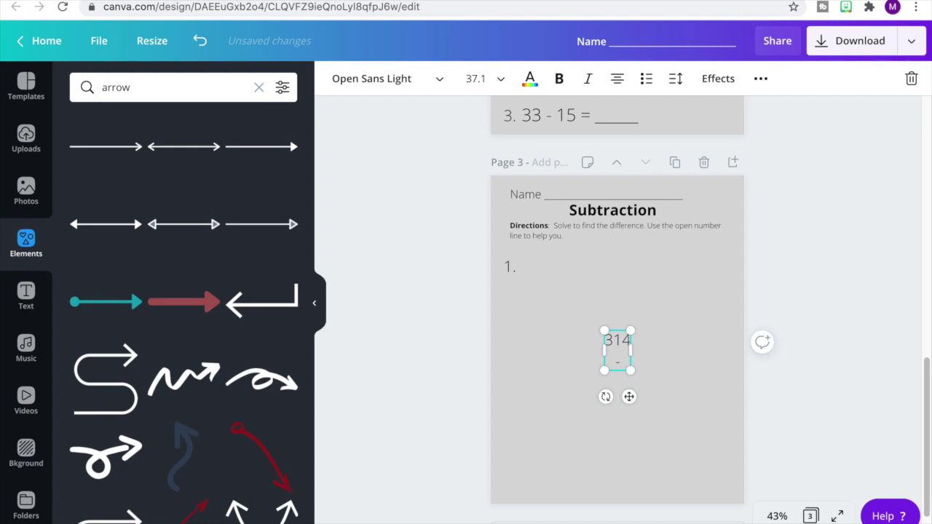
type("- 279")
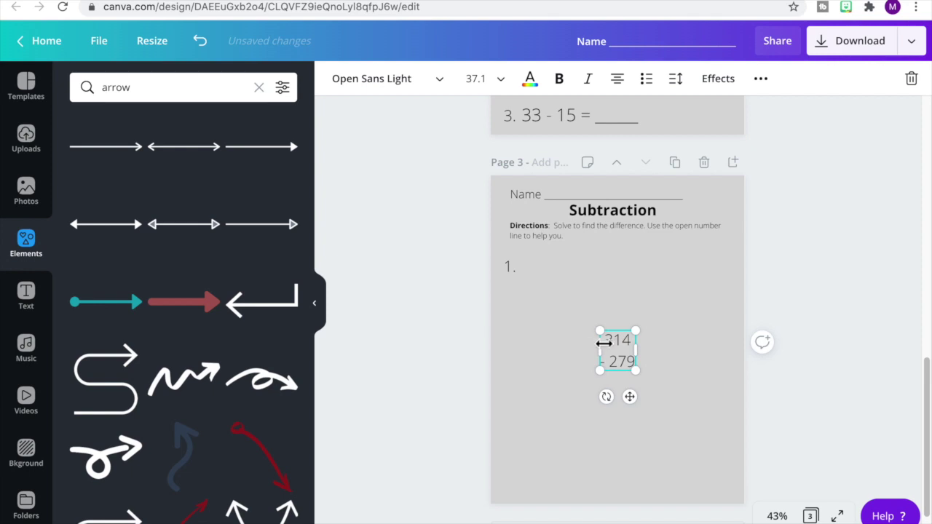
Widen the text box of the stacked problem on page 3 and enlarge its text to size 71.7.
left_click_drag(638, 350, 644, 348)
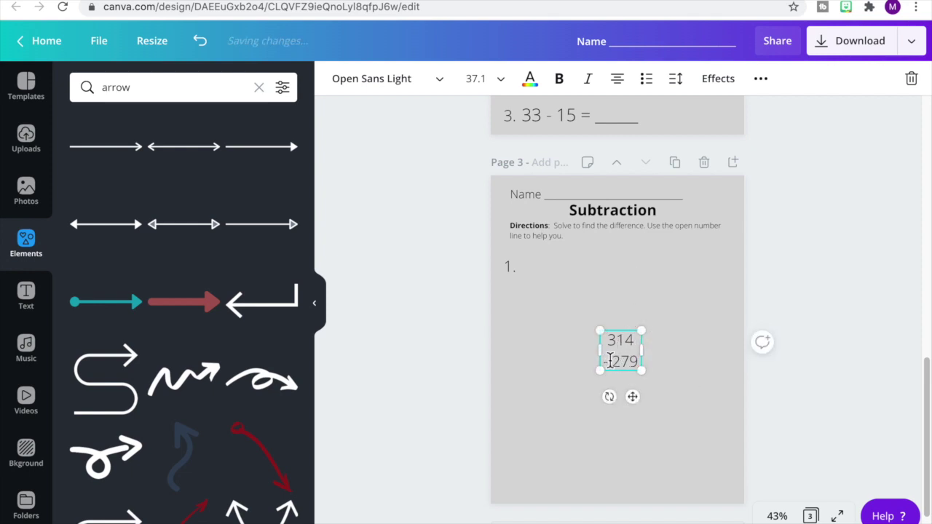
left_click_drag(611, 358, 634, 375)
left_click(609, 362)
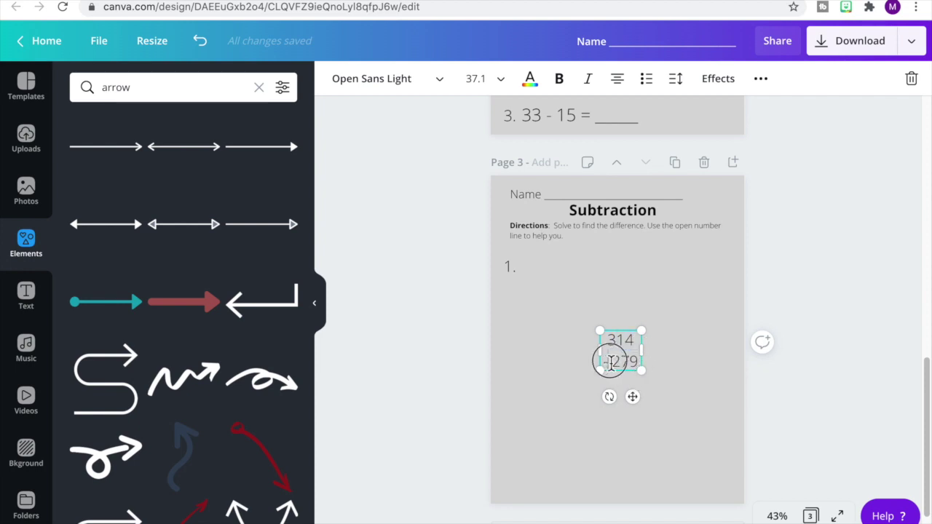
left_click_drag(602, 361, 638, 368)
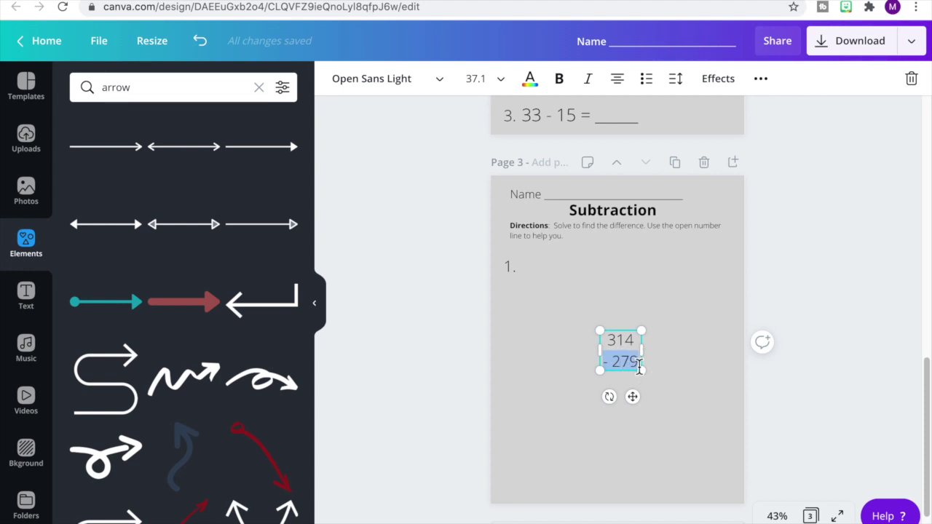
key("BackSpace")
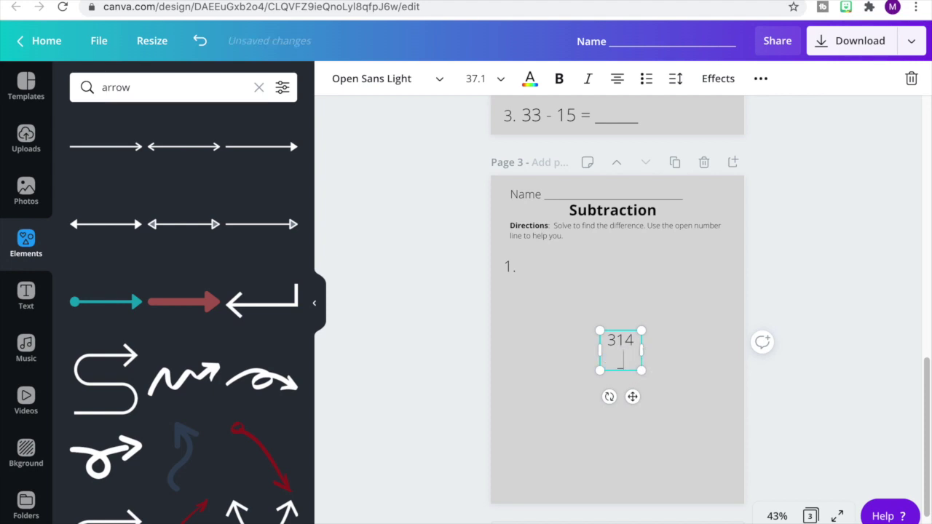
key("ctrl+z")
Underline the "- 279" line and shift "314" so its digits line up above 279.
left_click_drag(640, 377, 594, 390)
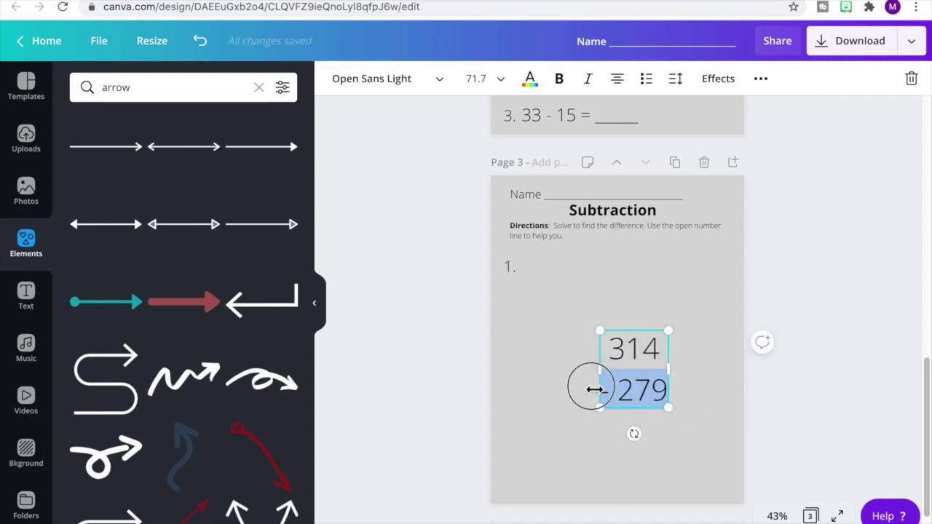
left_click(760, 78)
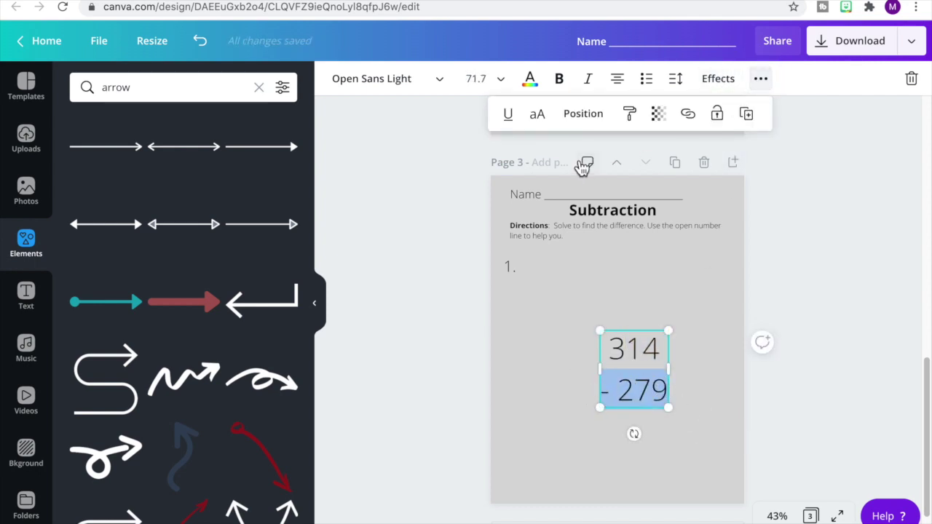
left_click(509, 114)
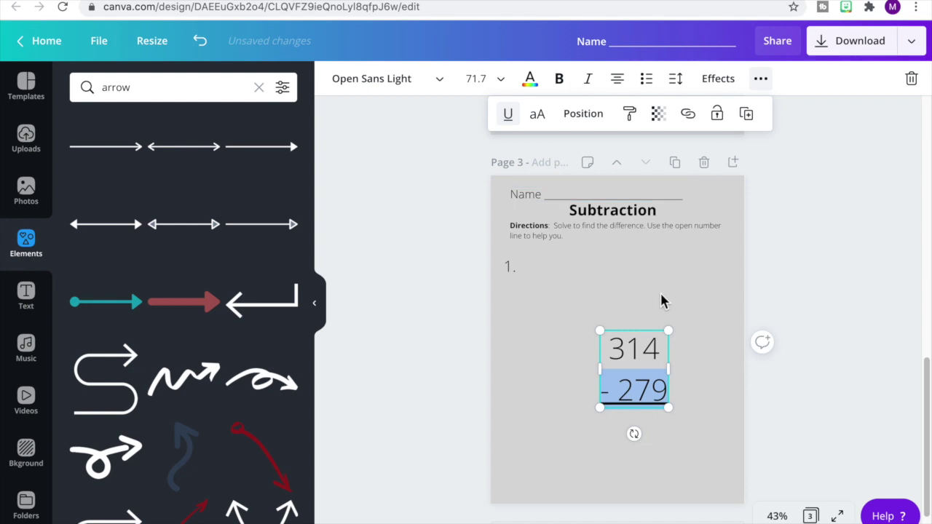
left_click(611, 353)
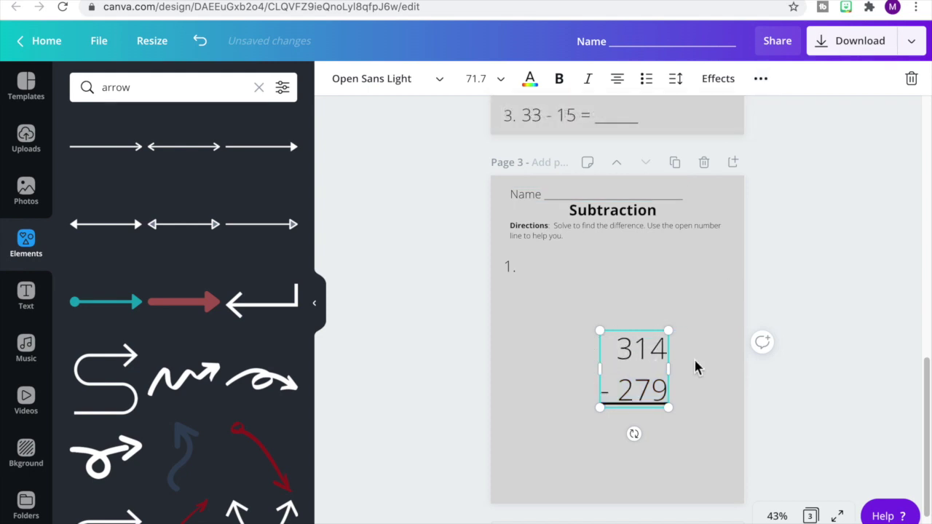
Place the stacked problem right beside the number "1." and reduce its text to size 42.
left_click_drag(645, 409, 567, 333)
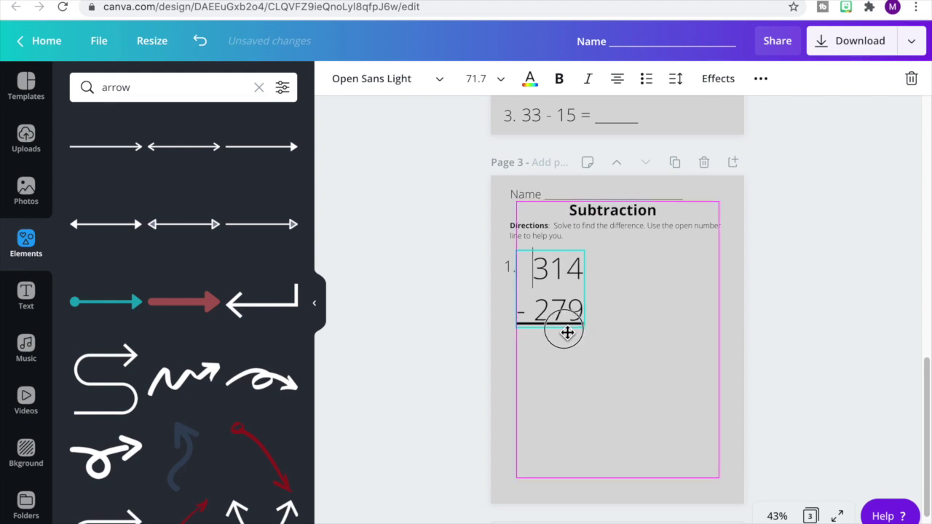
left_click_drag(532, 270, 593, 312)
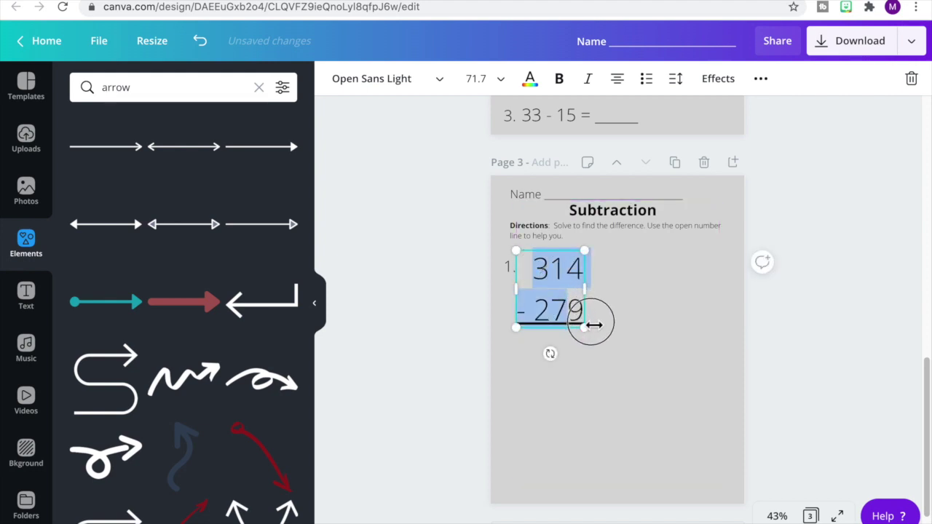
key("ctrl+z")
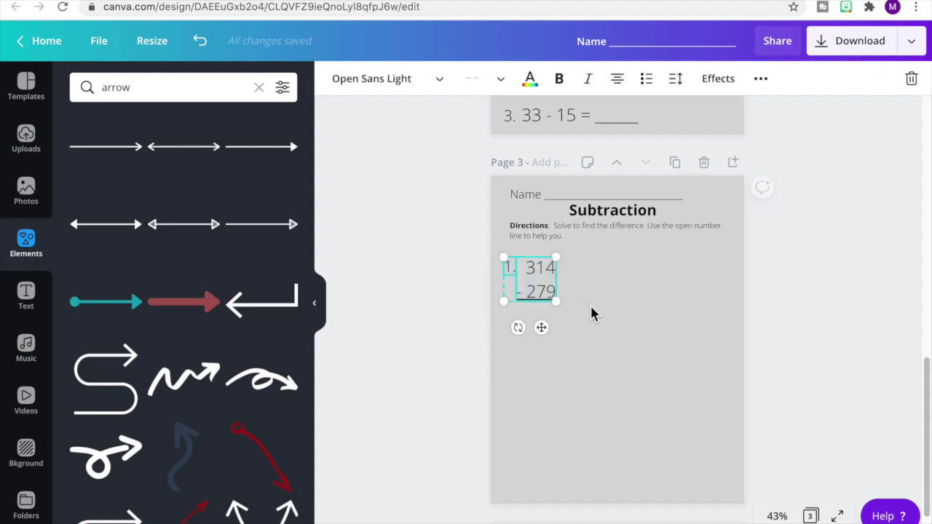
Duplicate problem 1 with its number, place the copy beside it in the same row, and number the copy "2.".
left_click_drag(558, 298, 653, 286)
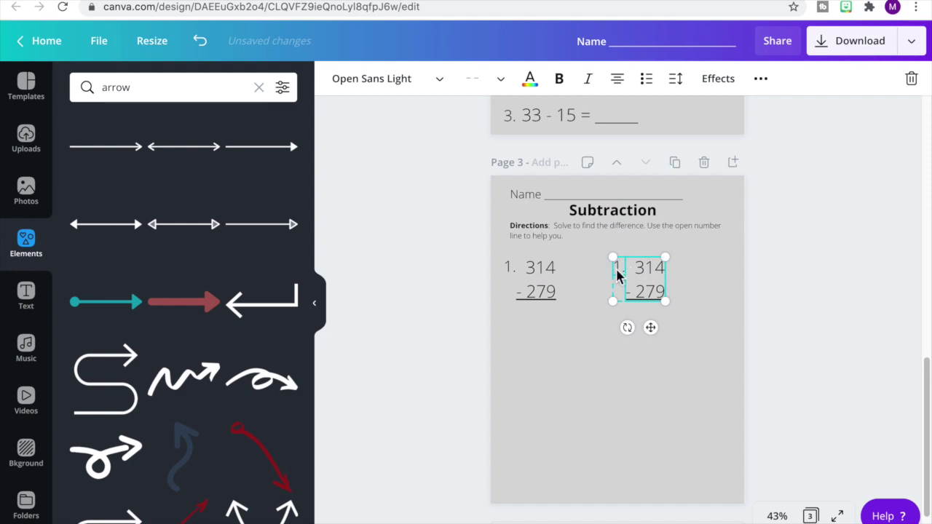
left_click(617, 273)
double_click(617, 266)
type("2.")
Change problem 2 to "754" above "- 192", keeping the digits lined up.
left_click(665, 270)
double_click(658, 267)
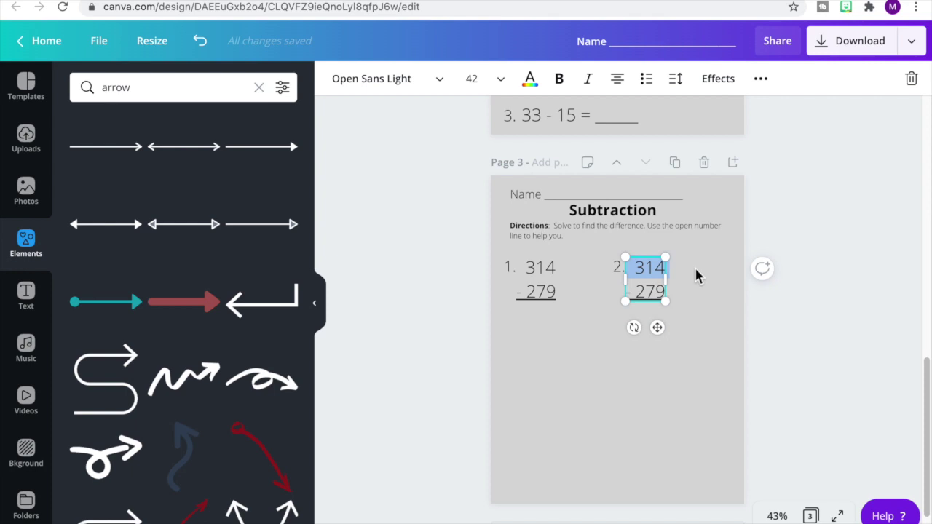
type("754")
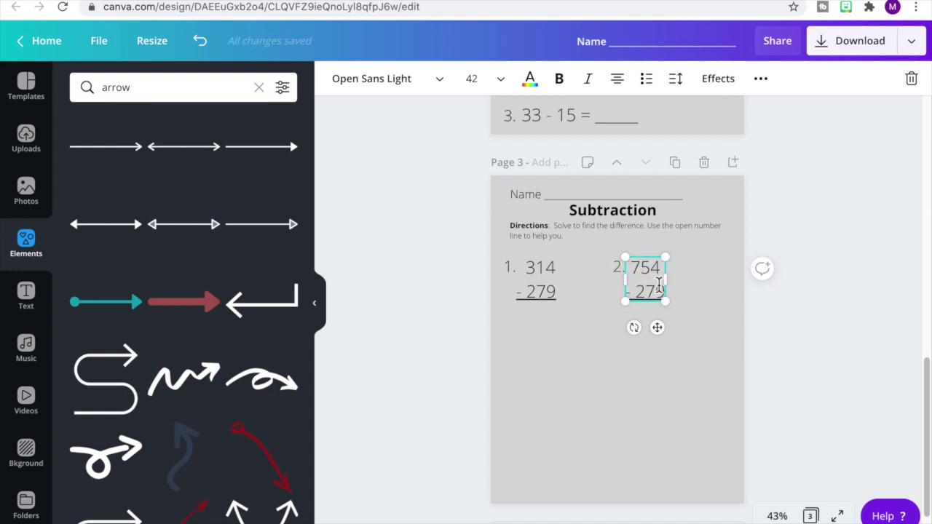
double_click(661, 290)
type("192")
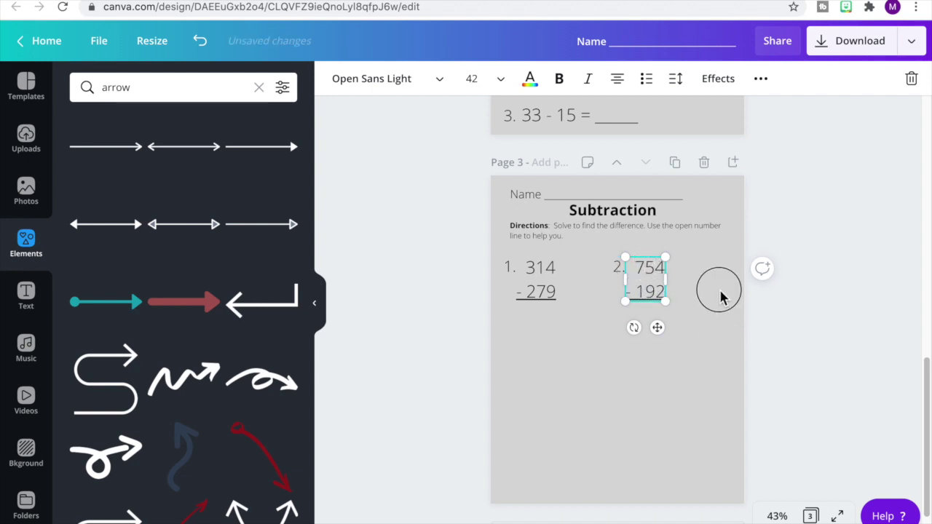
left_click(718, 326)
Underline the "- 192" line of problem 2.
left_click(630, 288)
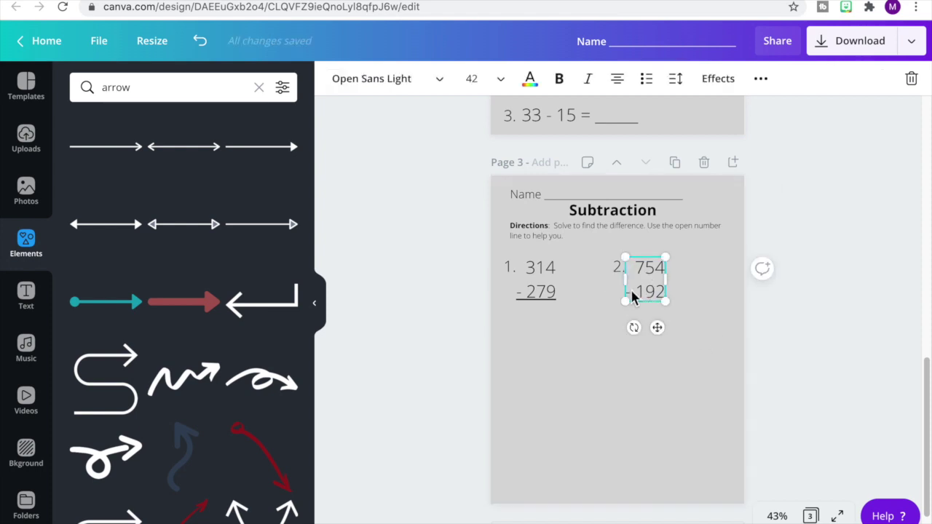
left_click_drag(630, 290, 664, 294)
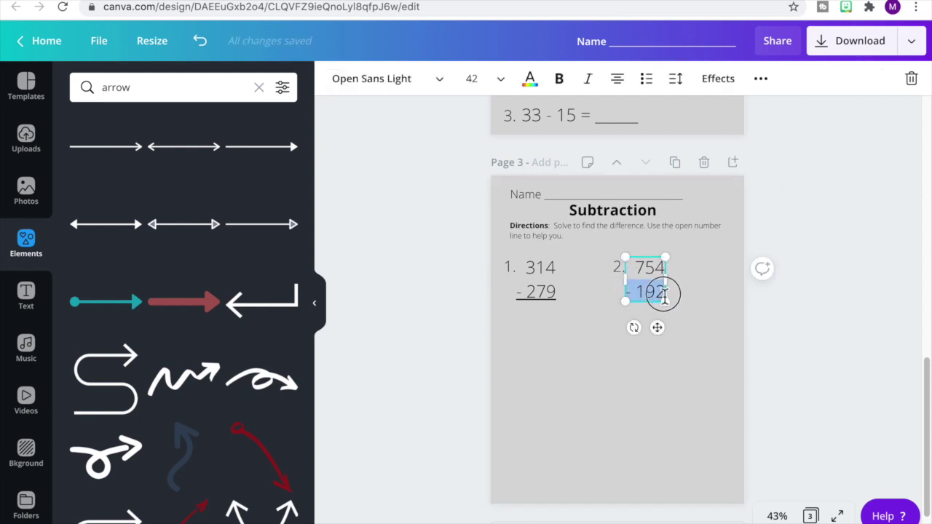
left_click(760, 79)
left_click(508, 114)
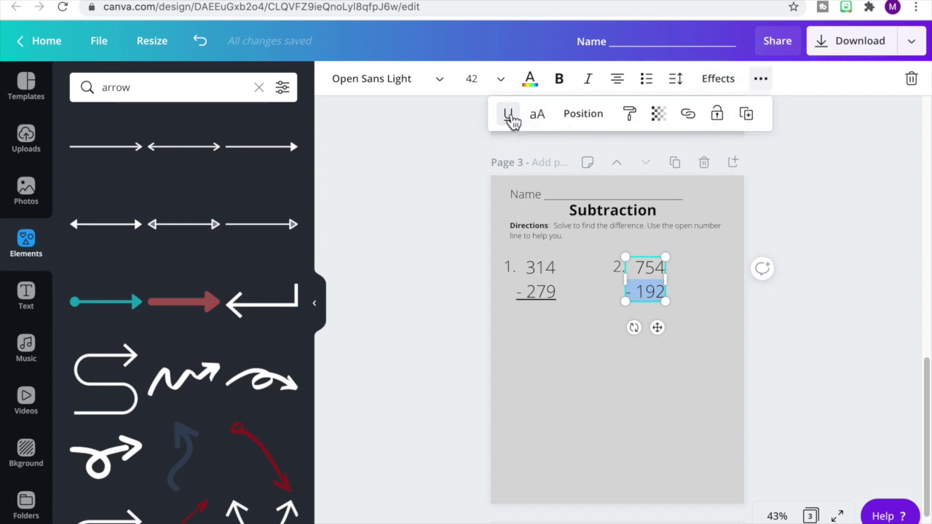
left_click(697, 332)
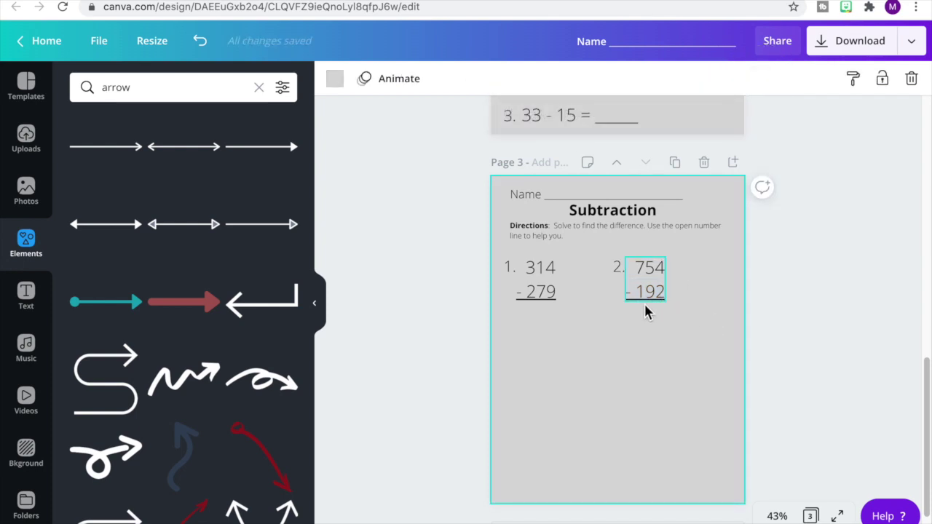
Duplicate the row of problems lower on page 3 and change the copies to "3." 690 - 325 and "4." 200 - 103.
left_click_drag(449, 265, 643, 400)
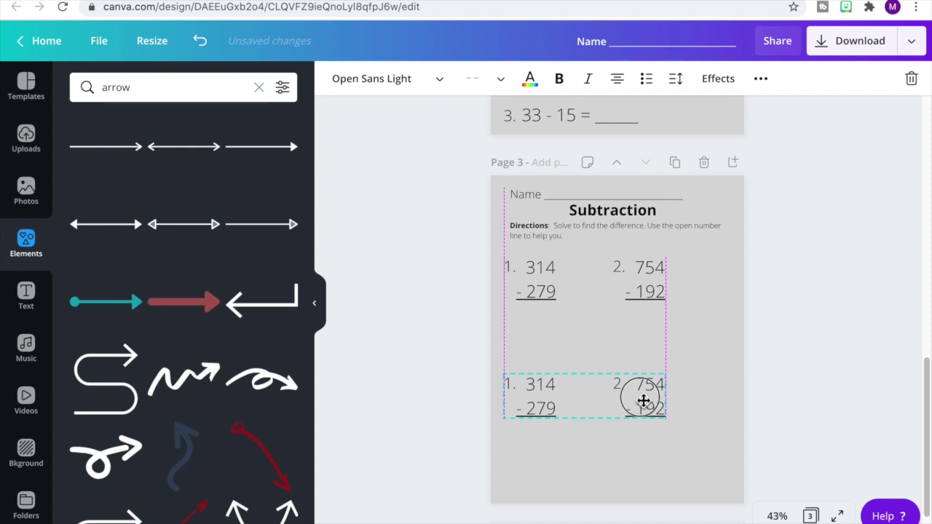
left_click(539, 397)
left_click_drag(566, 399, 544, 401)
left_click(631, 391)
left_click(632, 391)
type("4.")
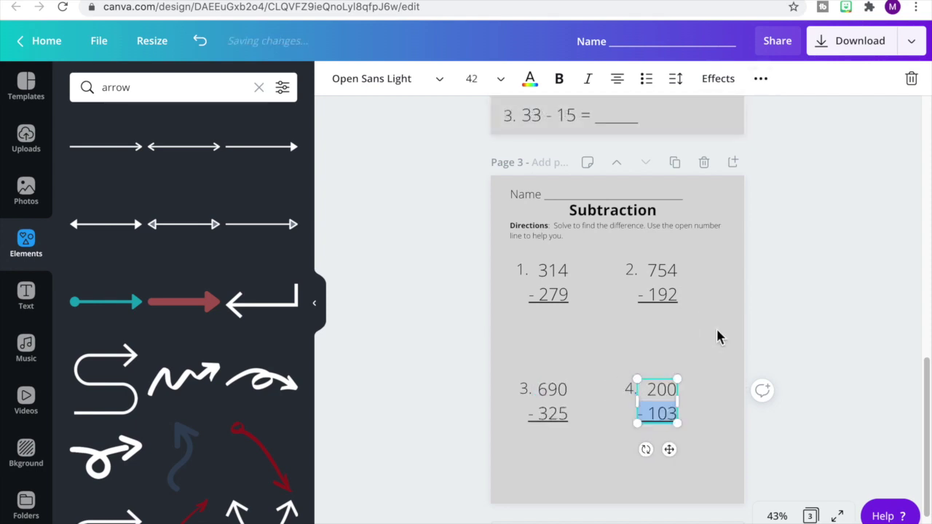
left_click(735, 329)
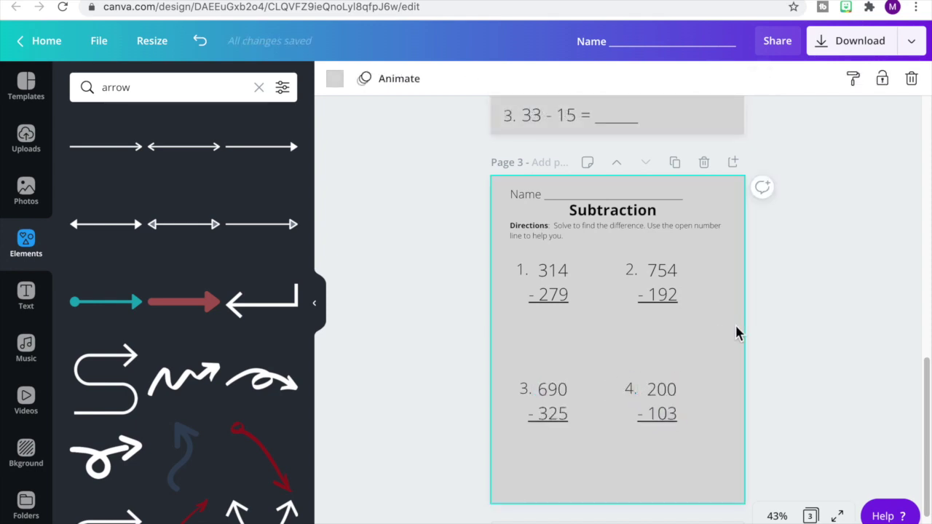
Delete the sentence "Use the open number line to help you." from the directions on page 3.
left_click(650, 227)
left_click_drag(646, 226, 651, 235)
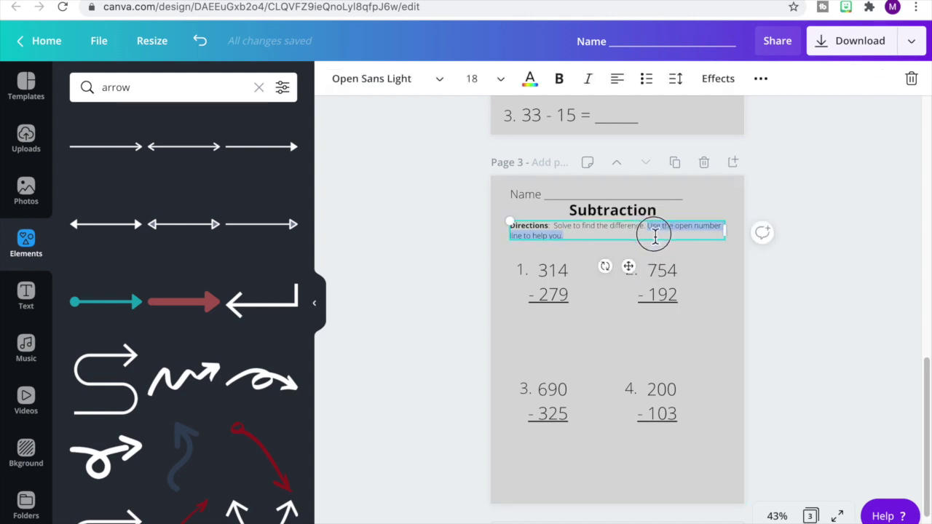
key("BackSpace")
Enlarge the page 3 directions to size 32 and widen their text box on both sides to fit one line.
left_click(494, 80)
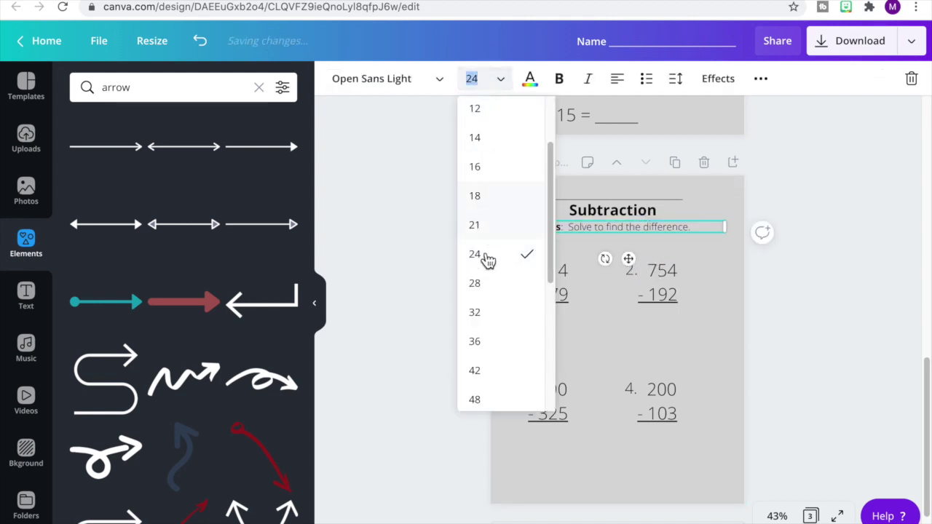
left_click(475, 310)
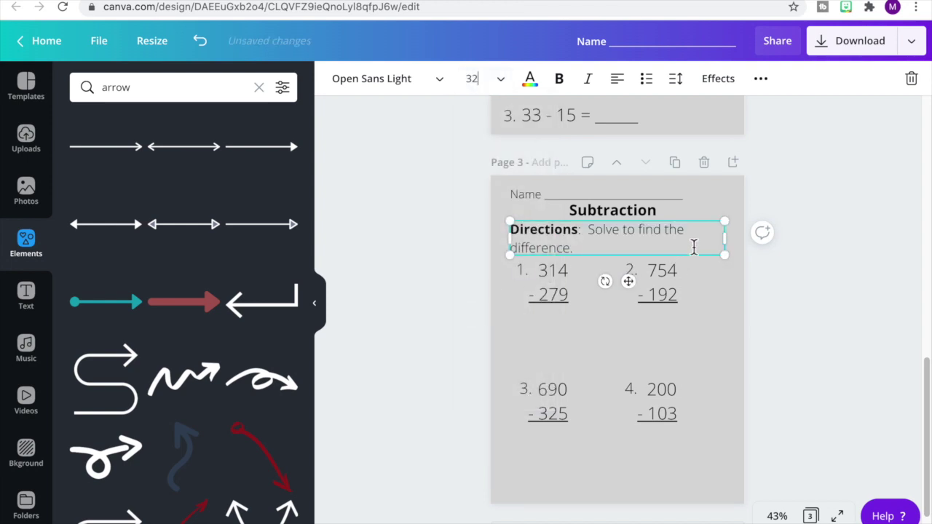
left_click_drag(722, 242, 750, 240)
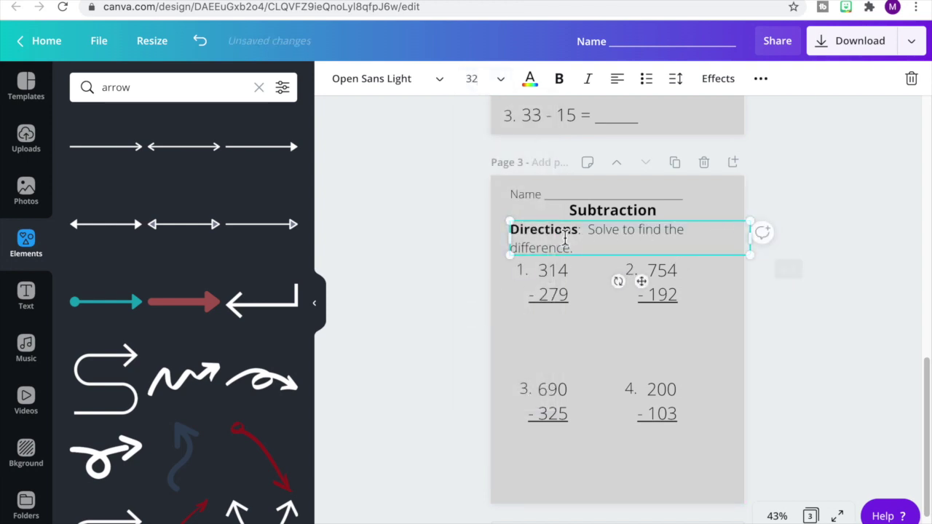
left_click_drag(512, 242, 503, 239)
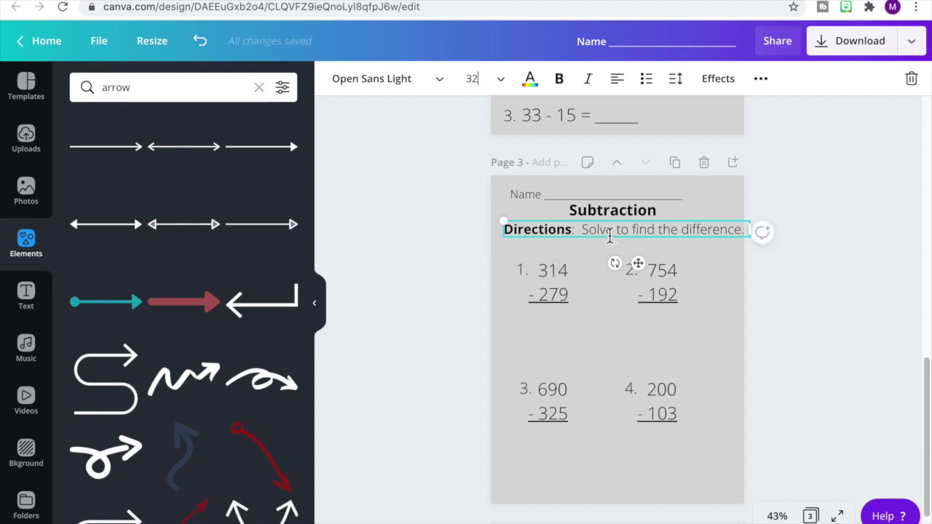
Set the page 3 directions text to size 28 and narrow its text box from the right edge.
triple_click(584, 229)
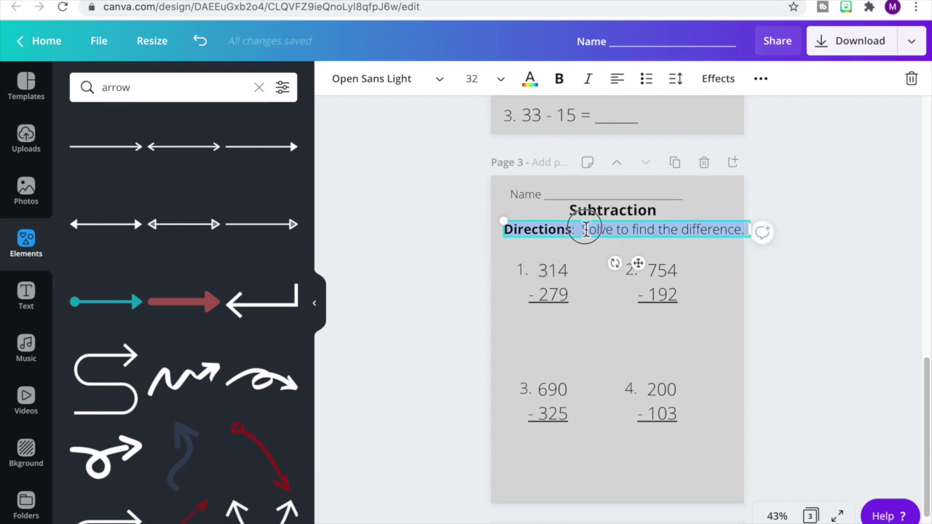
left_click(483, 77)
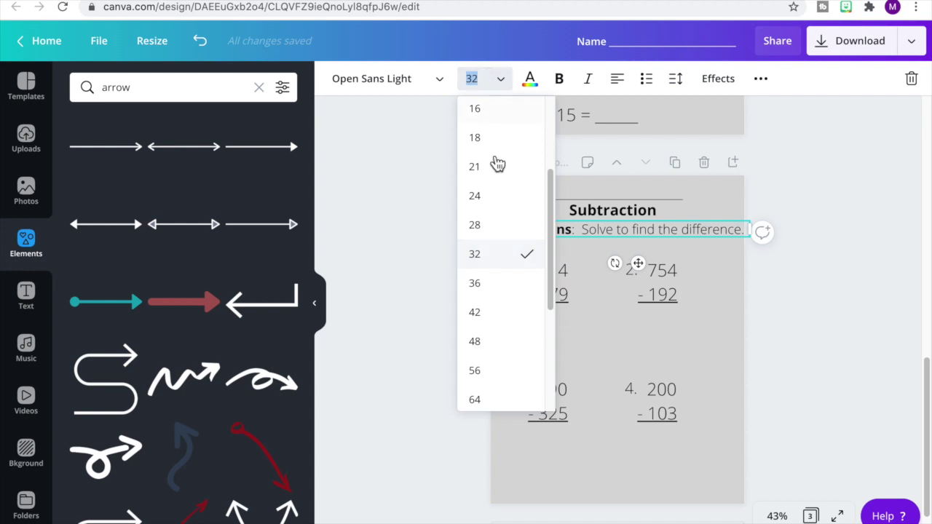
left_click(481, 226)
left_click_drag(747, 228, 684, 241)
left_click(901, 167)
Search the elements for "Shapes" and add the square outline with sharp corners to page 1.
scroll(900, 167, "up", 10)
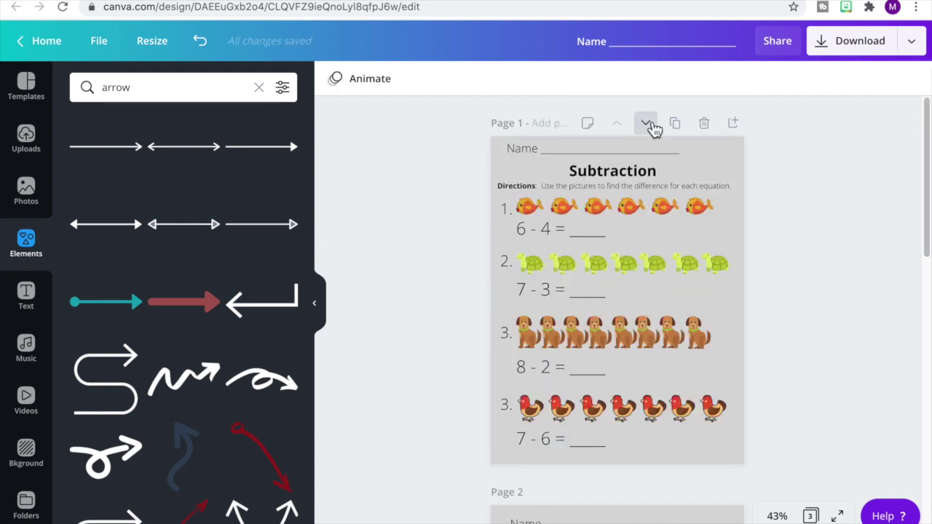
mouse_move(278, 128)
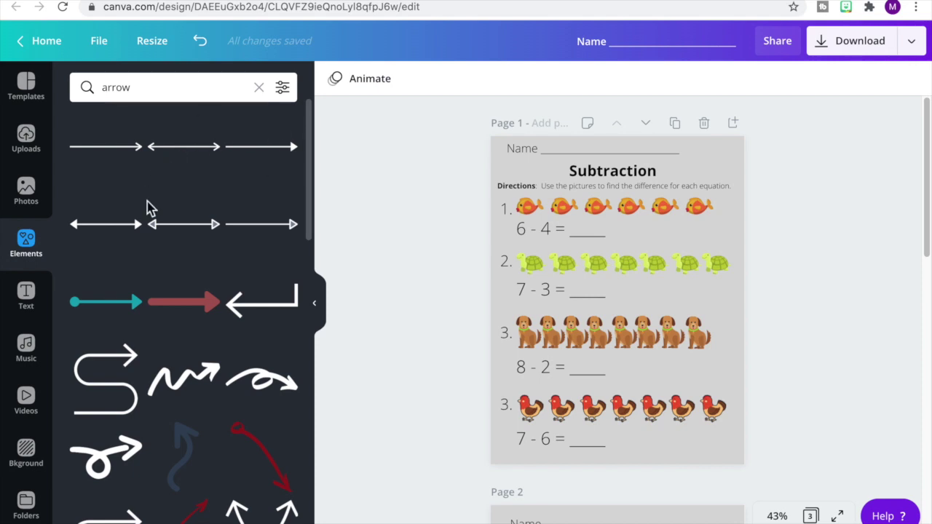
left_click(259, 88)
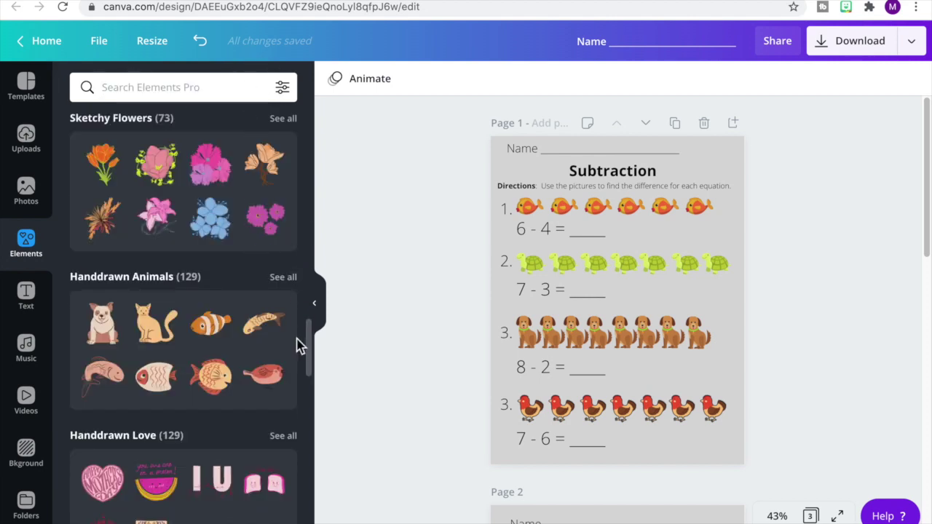
type("Shapes")
key("Return")
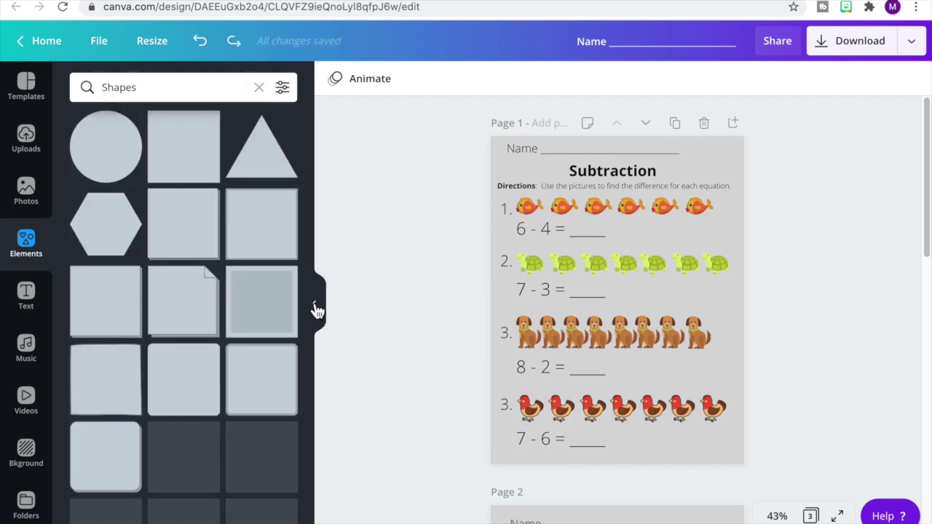
left_click_drag(307, 290, 287, 441)
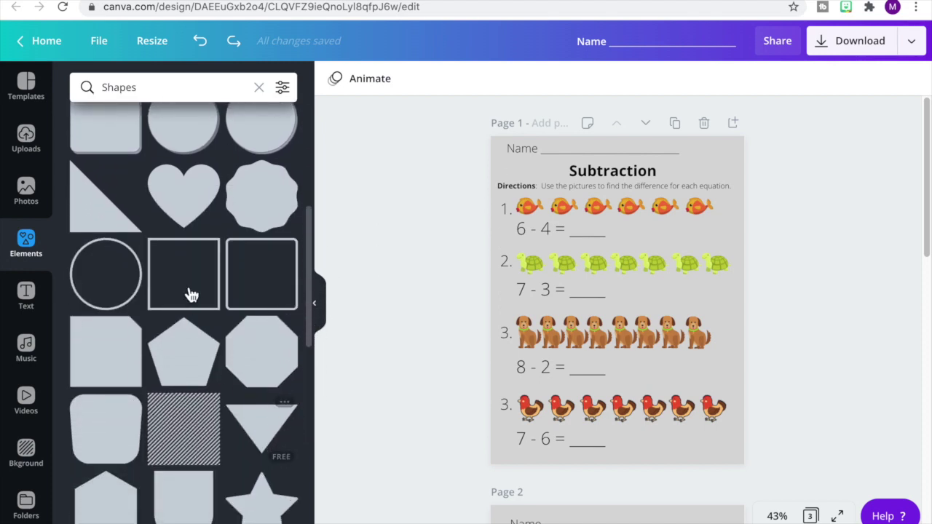
left_click(189, 264)
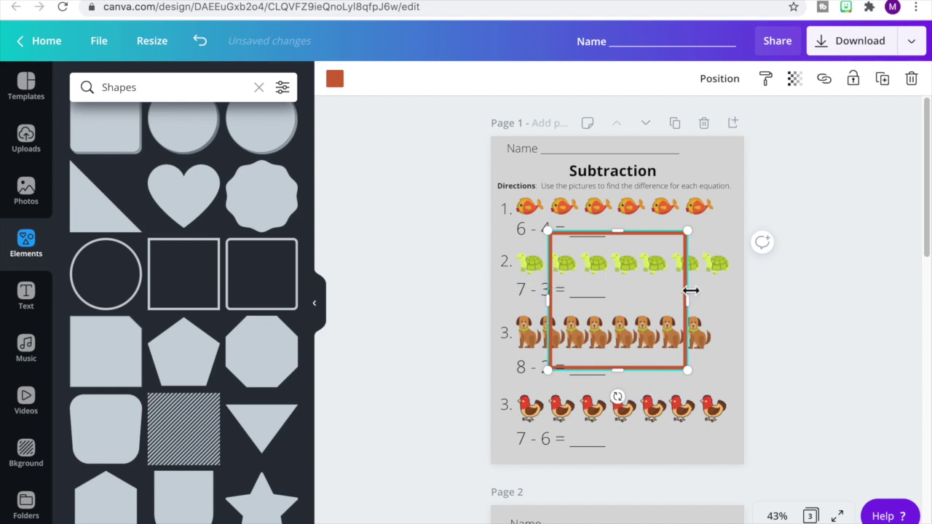
Stretch the square outline into a border around all of page 1 and move the Name line down inside it.
left_click_drag(687, 233, 744, 175)
left_click_drag(650, 176, 649, 158)
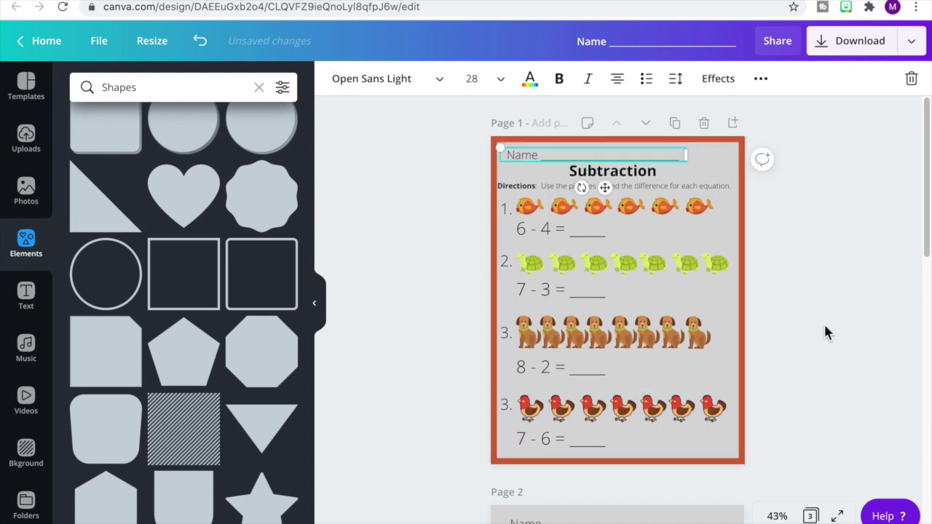
left_click(865, 327)
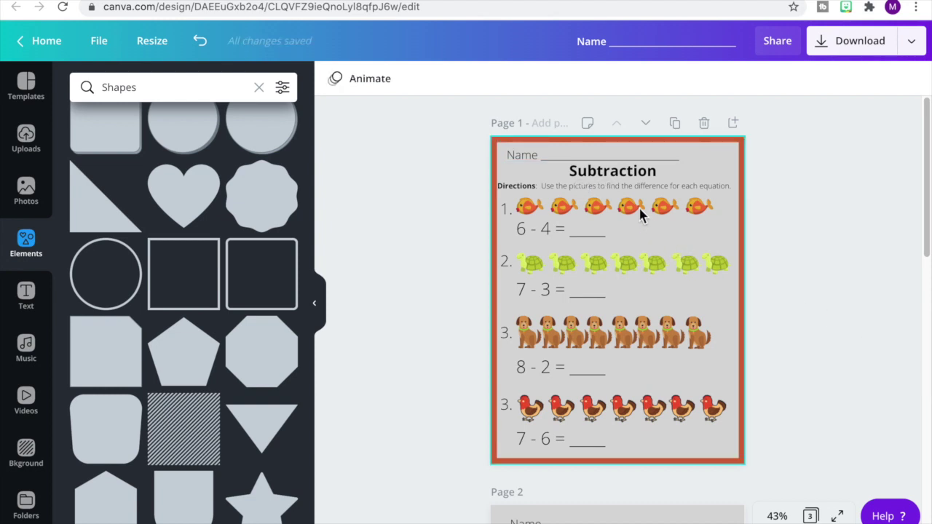
Shift the page 1 directions and numbered problems slightly to the right, clear of the border.
left_click(601, 191)
left_click_drag(609, 204, 603, 185)
left_click(890, 231)
Set the page 1 background to white, moving the border down to reach the background and back to the page edges.
left_click(690, 227)
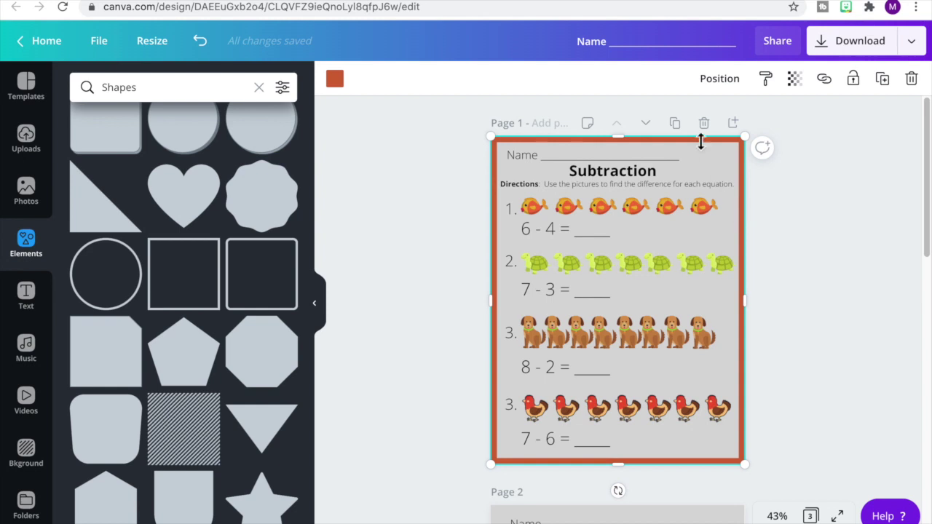
left_click(757, 191)
left_click_drag(742, 270, 743, 329)
left_click(691, 226)
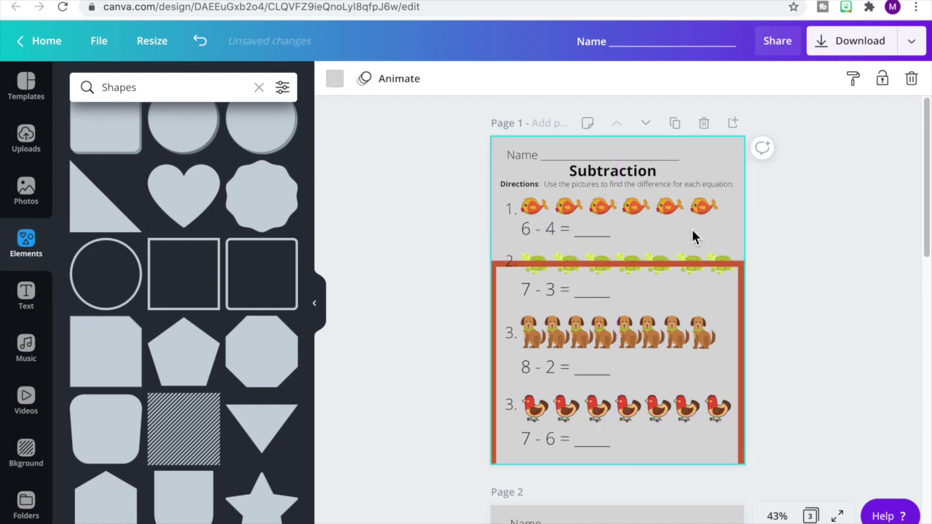
left_click(337, 81)
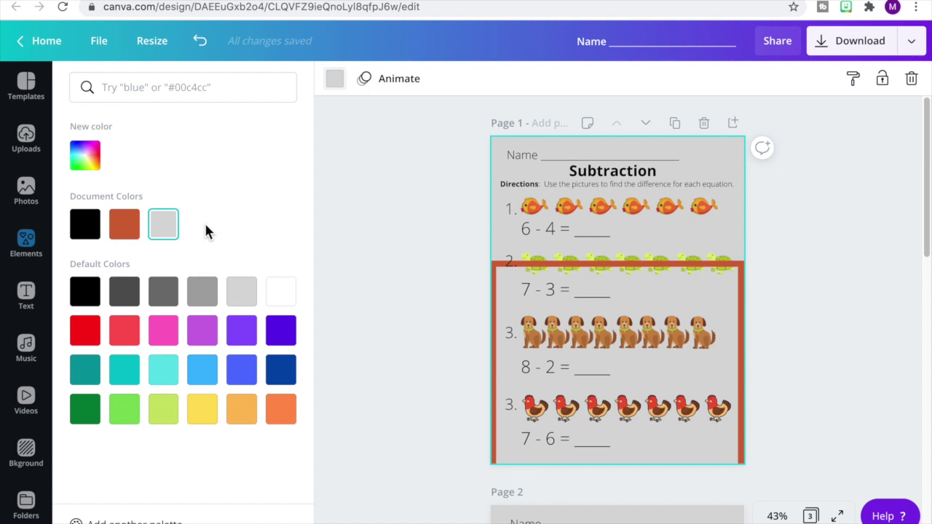
left_click(280, 292)
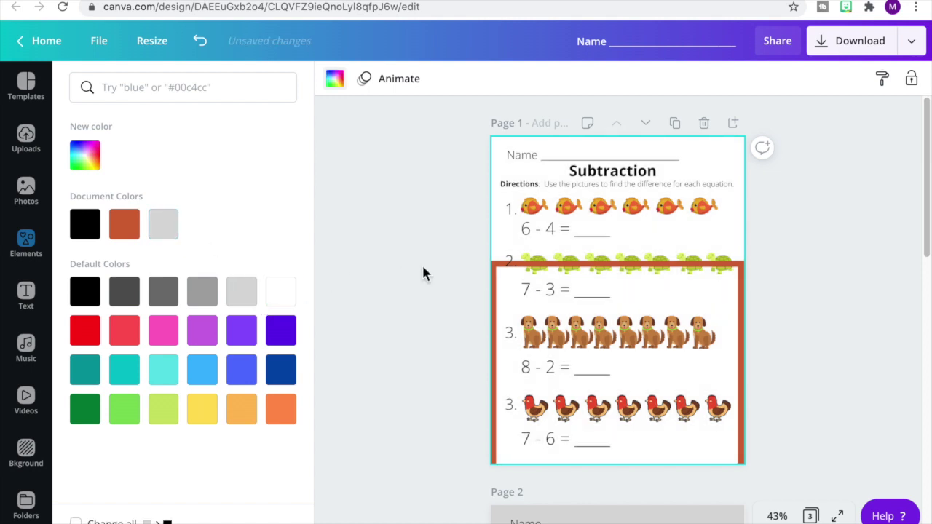
left_click_drag(739, 289, 741, 161)
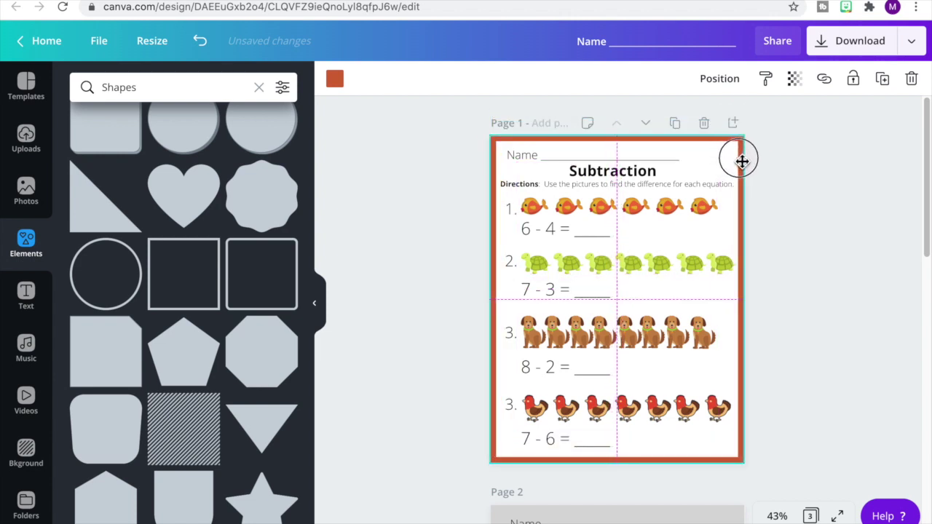
left_click_drag(742, 161, 741, 161)
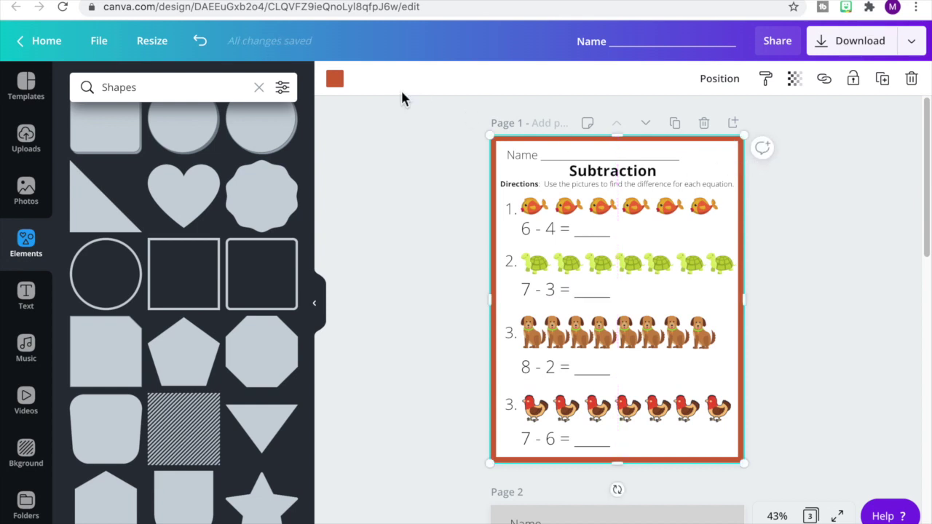
Try bright orange on the page 1 border and settle on dark green.
left_click(335, 81)
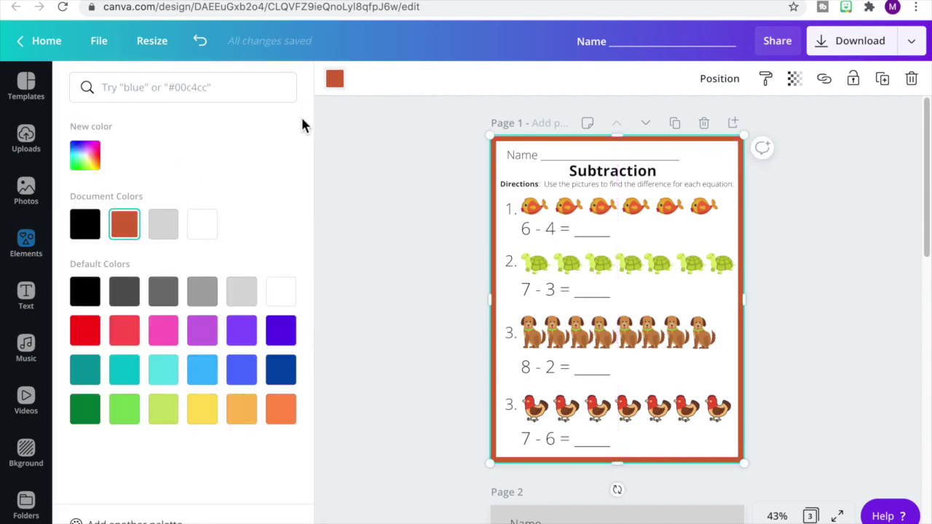
left_click(281, 409)
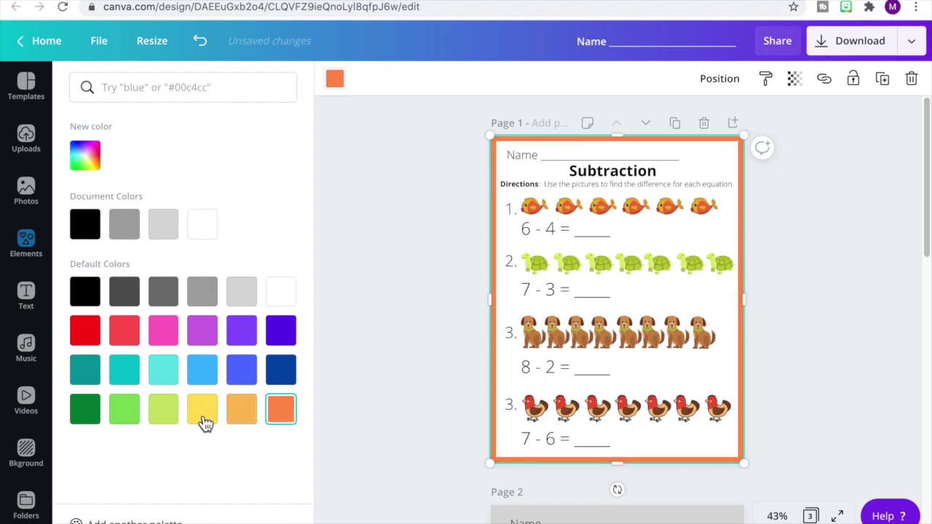
left_click(85, 411)
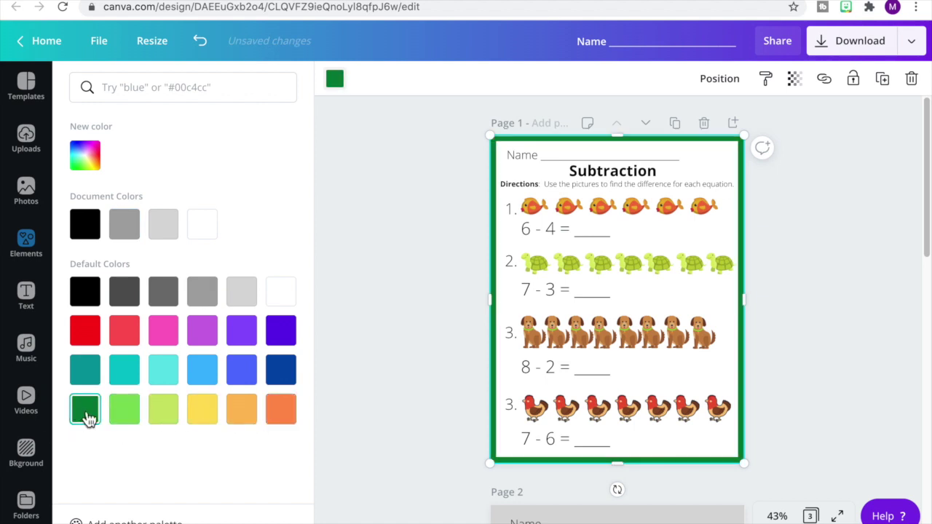
left_click(378, 289)
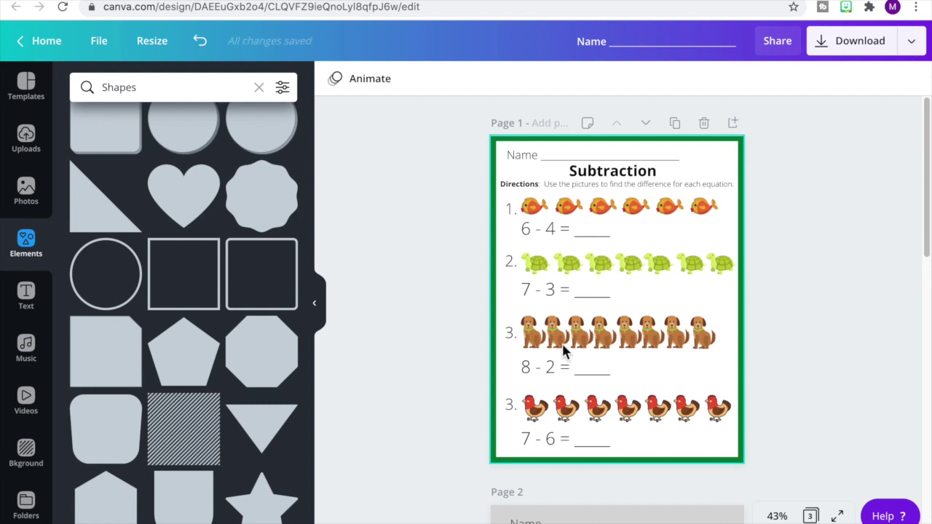
Set the page 2 background to white and paste a copy of page 1's green border onto it.
left_click(742, 231)
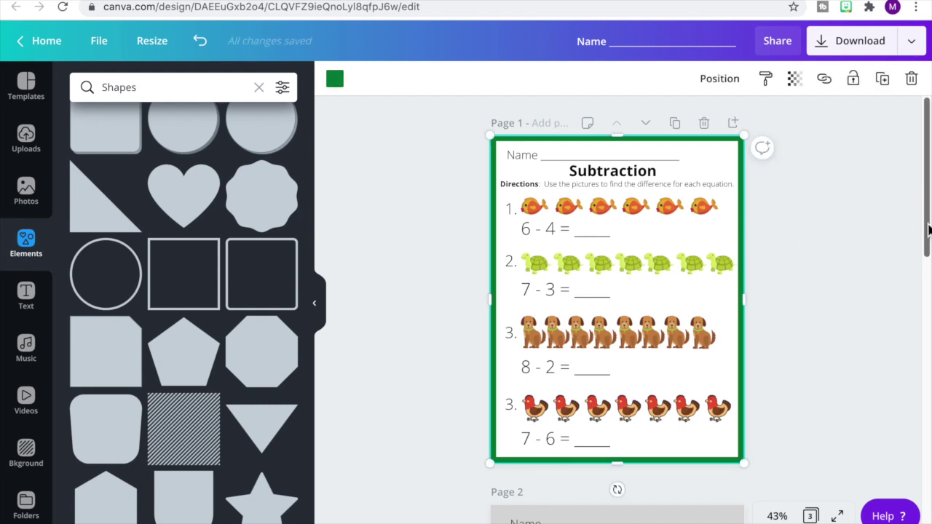
scroll(910, 318, "down", 5)
left_click(752, 291)
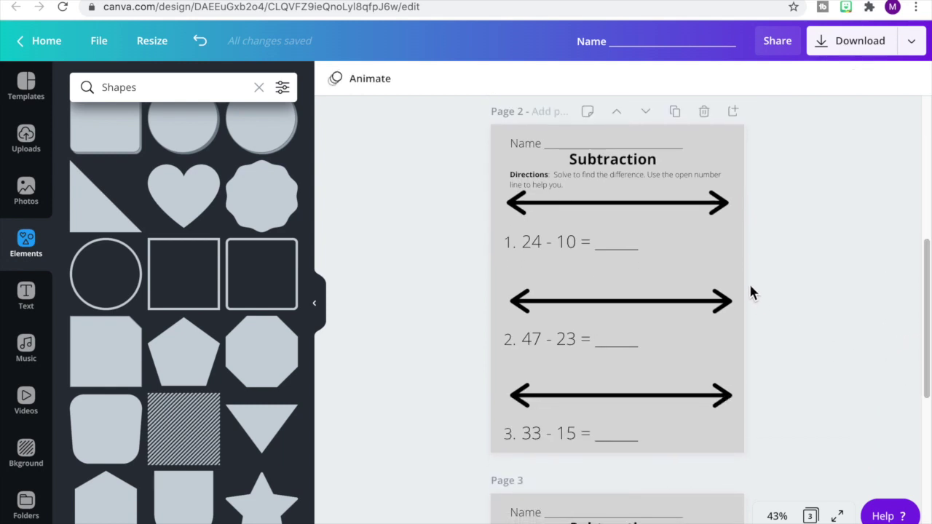
left_click(712, 260)
left_click(335, 79)
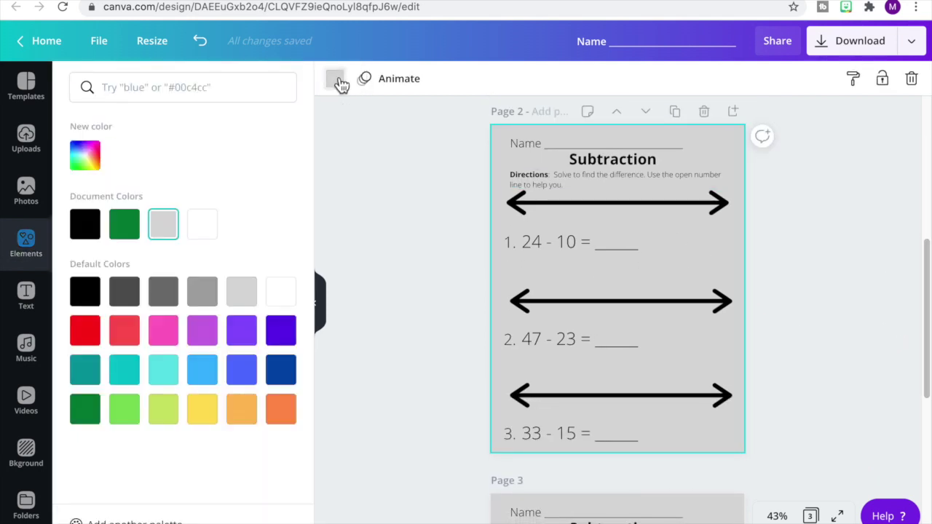
left_click(279, 291)
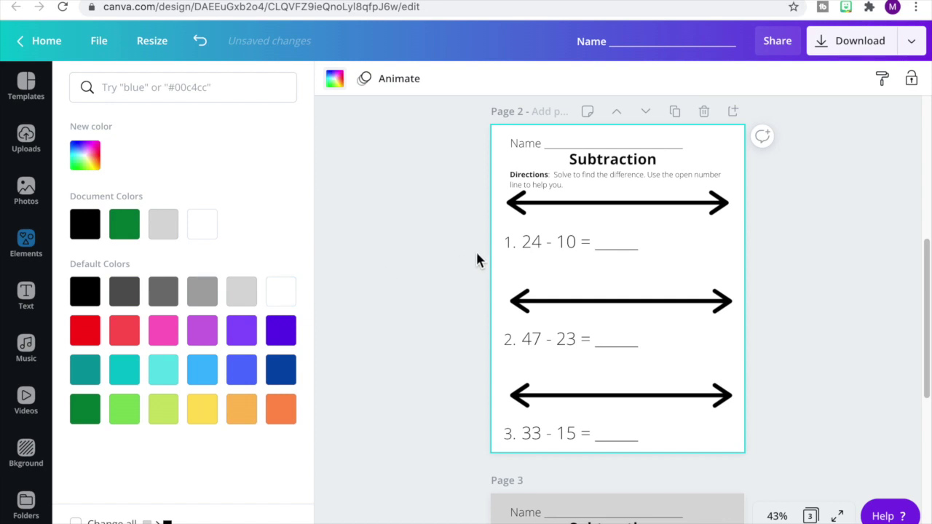
left_click(497, 262)
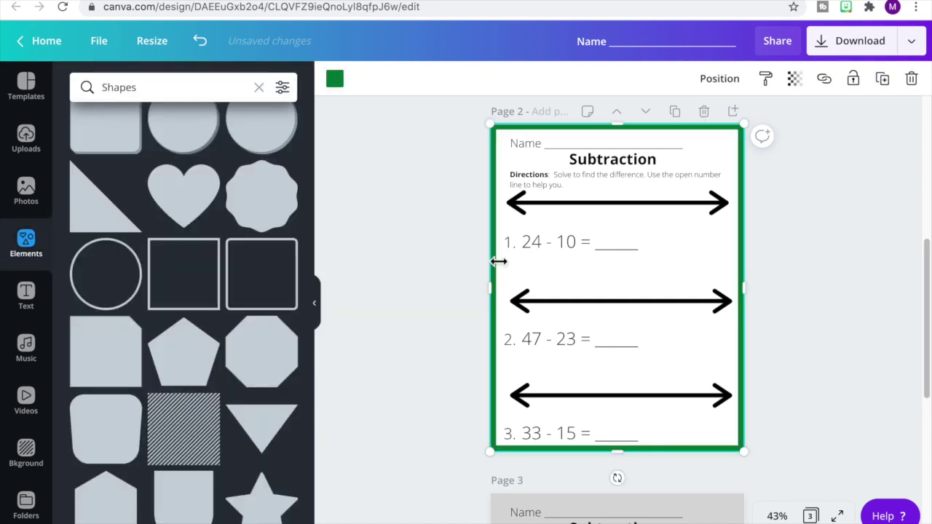
Recolor the page 2 border light grey.
left_click(335, 82)
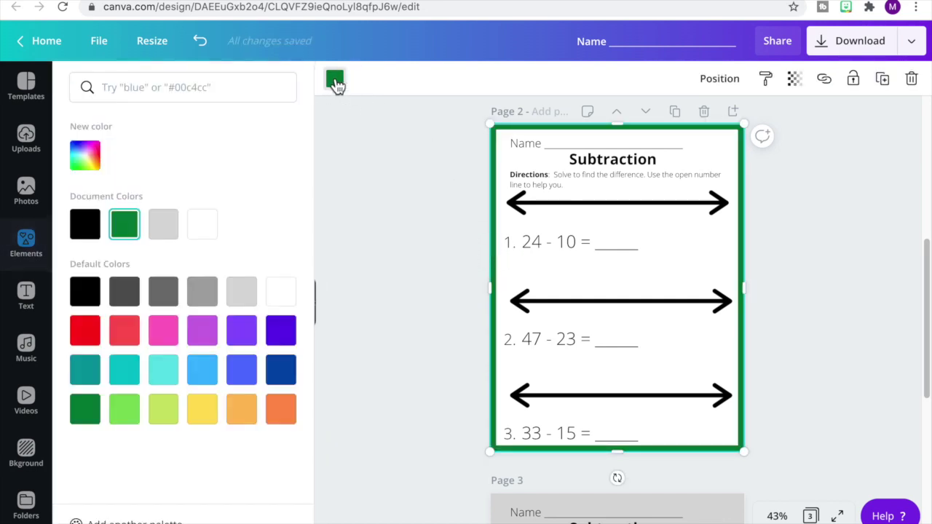
left_click(173, 231)
left_click(383, 219)
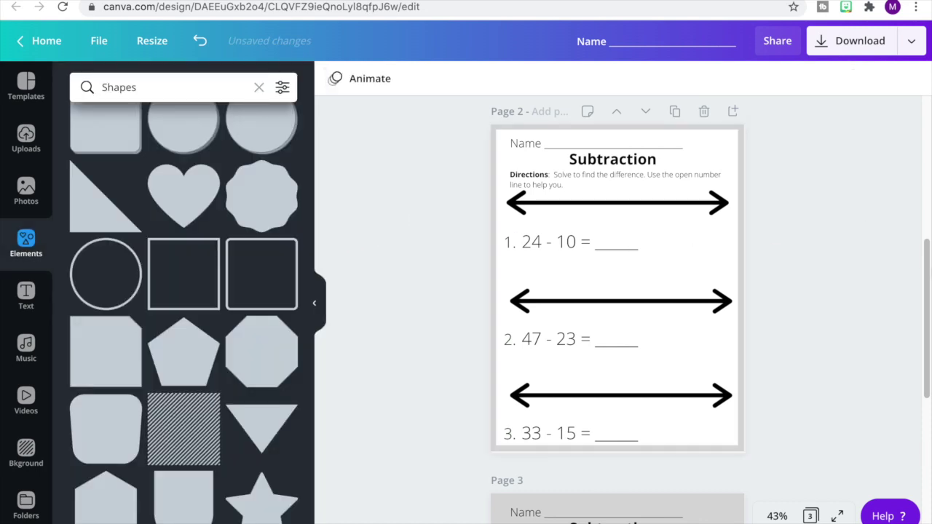
Set the page 3 background to white and paste the copied green border around the page.
left_click_drag(925, 291, 916, 426)
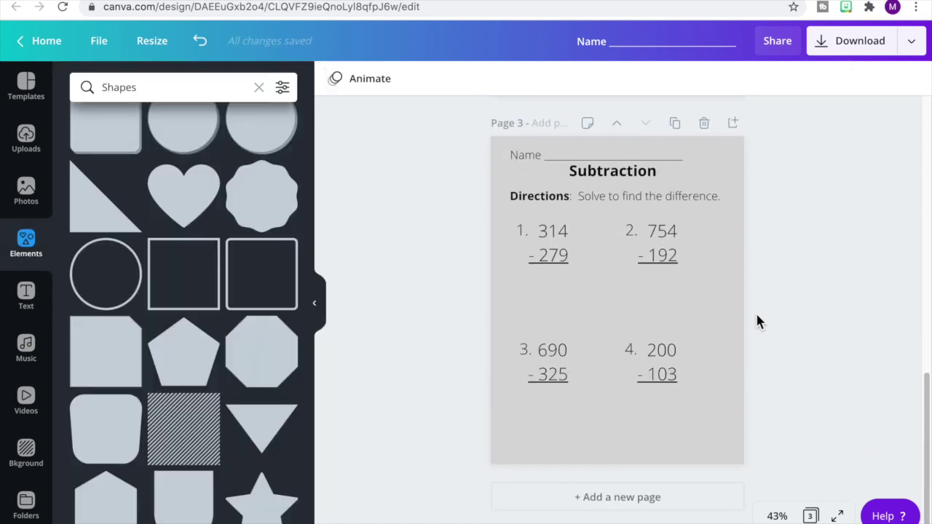
left_click(710, 313)
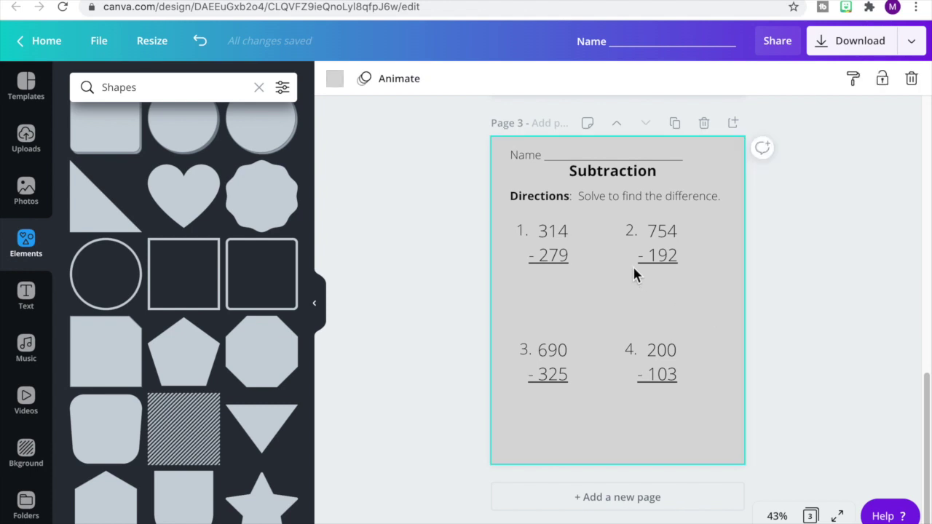
left_click(339, 83)
left_click(280, 292)
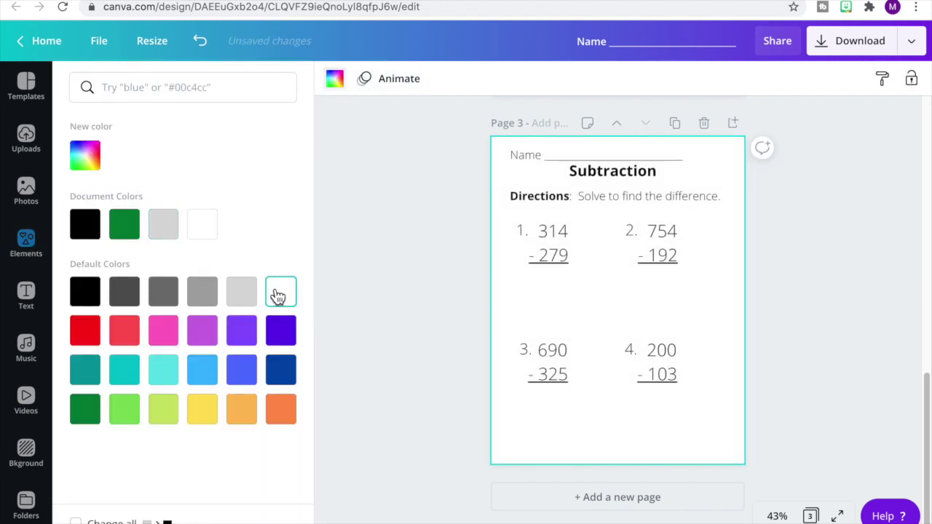
left_click(493, 235)
Recolor the page 3 border light grey.
left_click(335, 80)
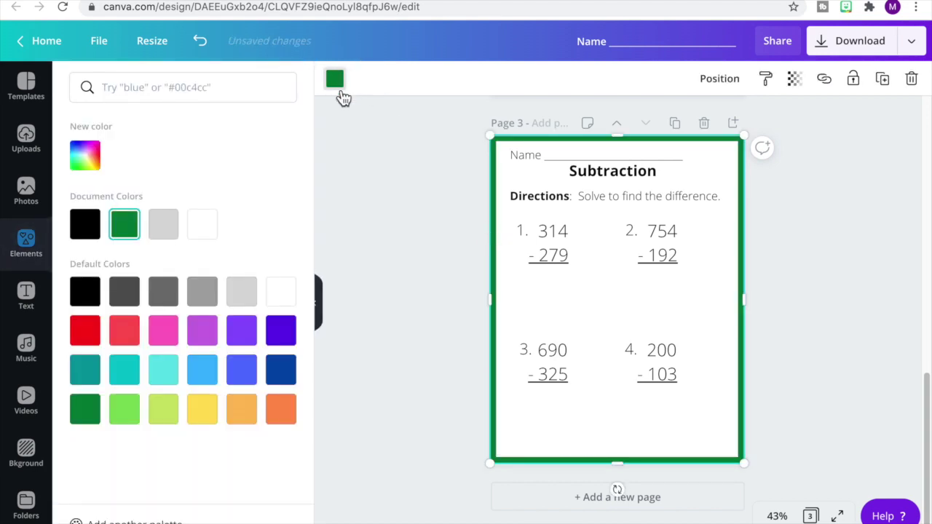
left_click(163, 224)
left_click(406, 233)
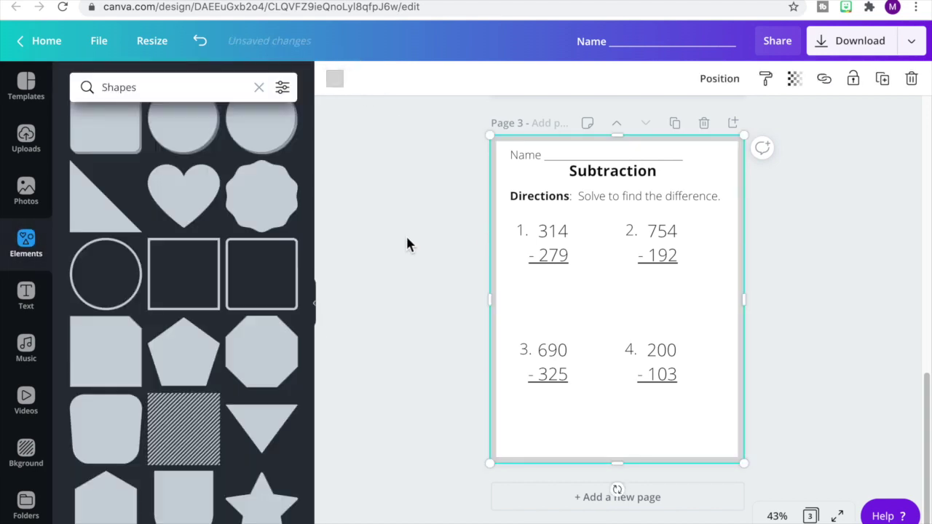
left_click(406, 234)
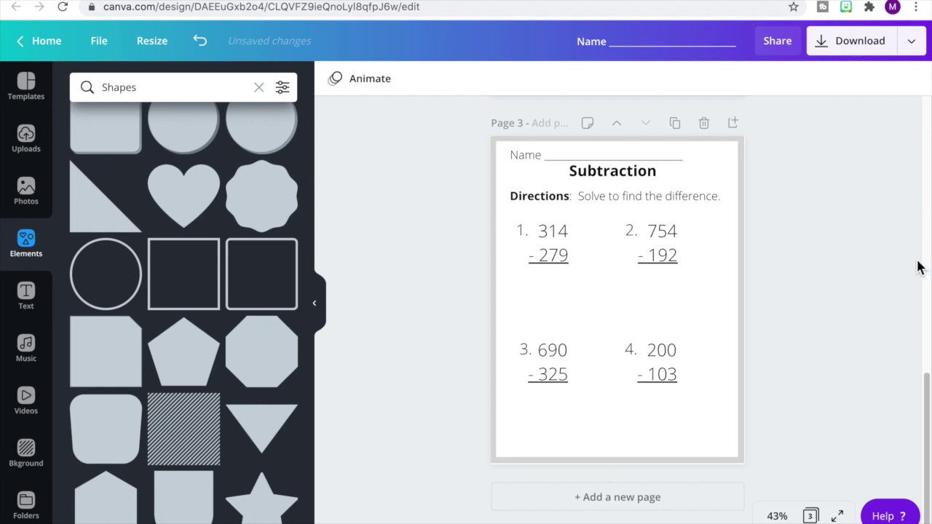
Change the page 3 border color to dark grey.
left_click(743, 283)
left_click(334, 79)
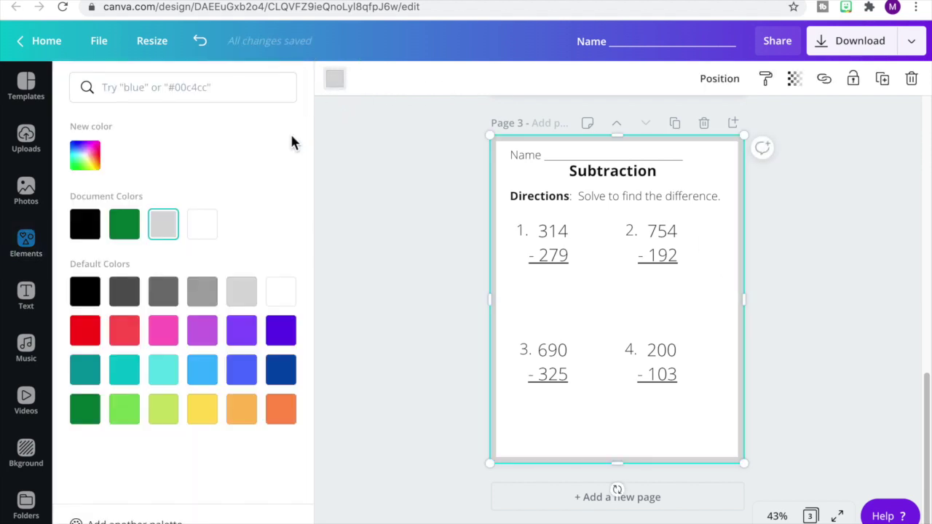
left_click(166, 289)
left_click(372, 274)
left_click(372, 275)
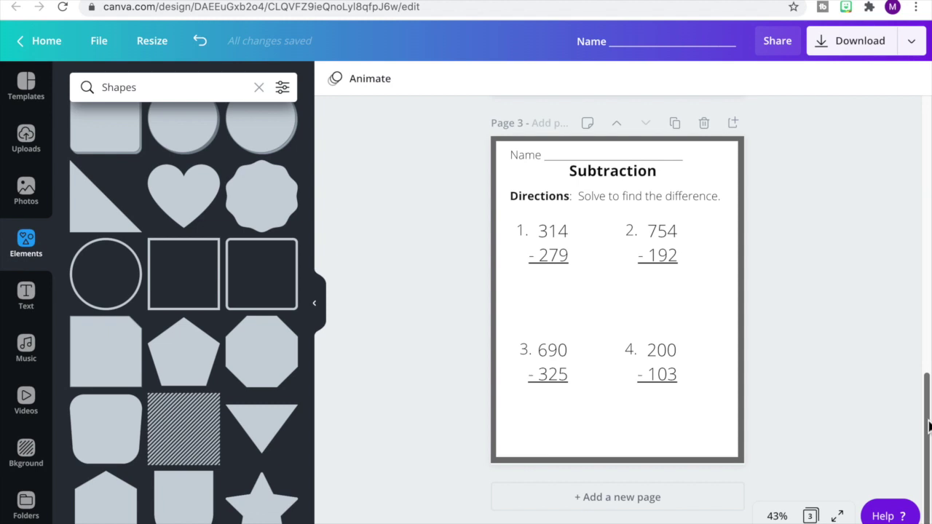
Rename the design "Printable Subtraction Worksheets".
left_click_drag(925, 437, 927, 129)
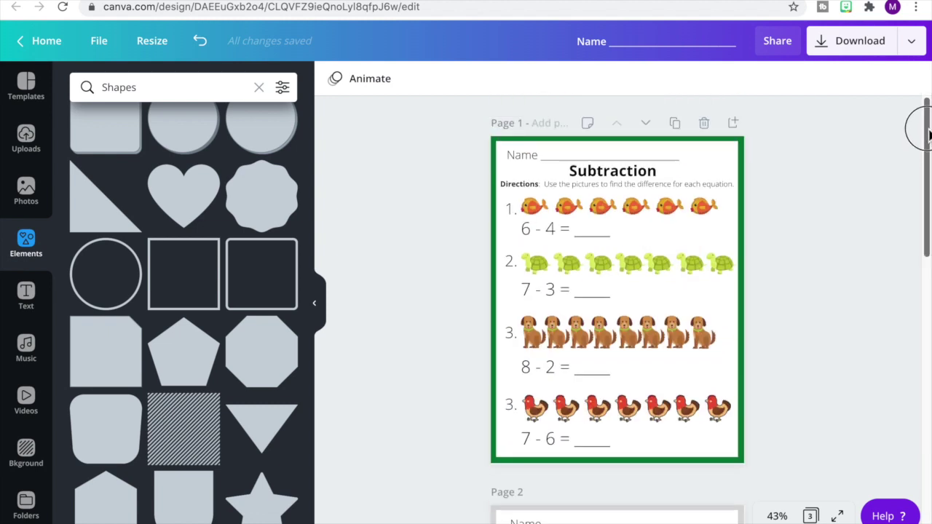
left_click(620, 41)
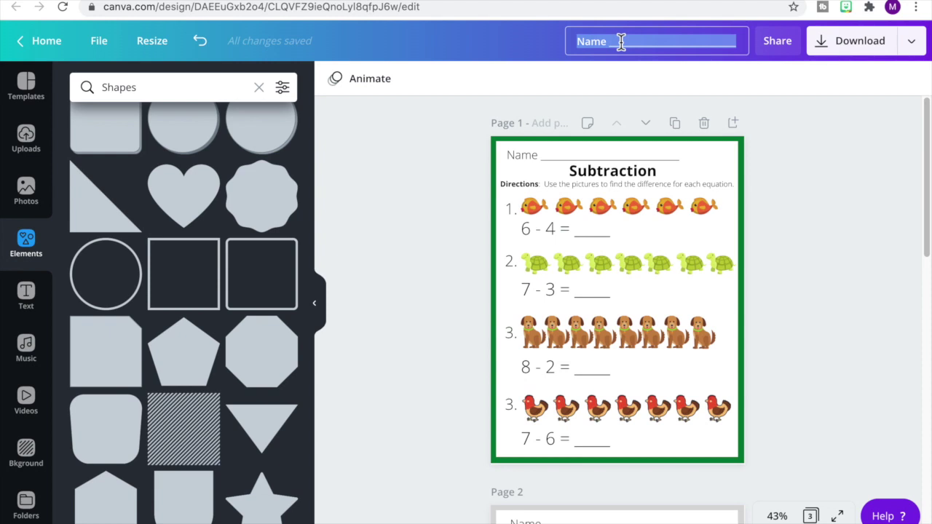
type("Print")
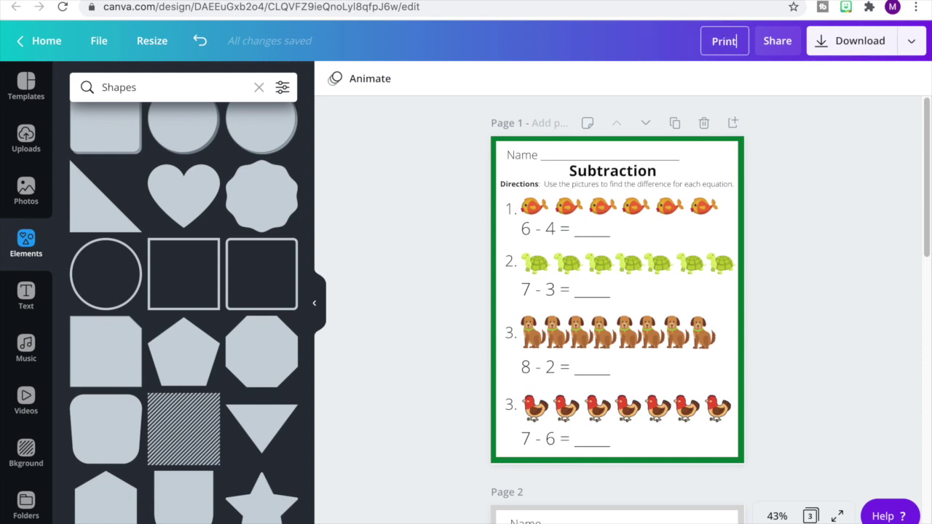
type("able Subt")
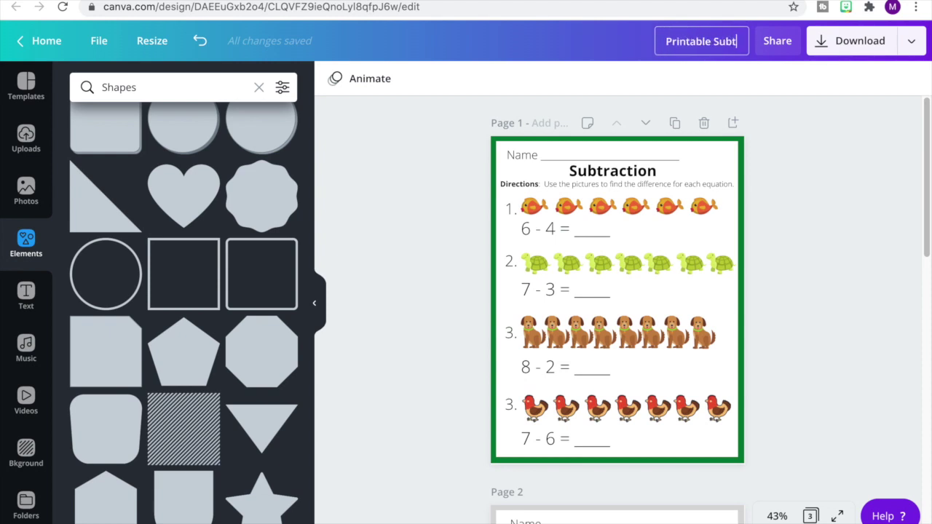
type("raction Wo")
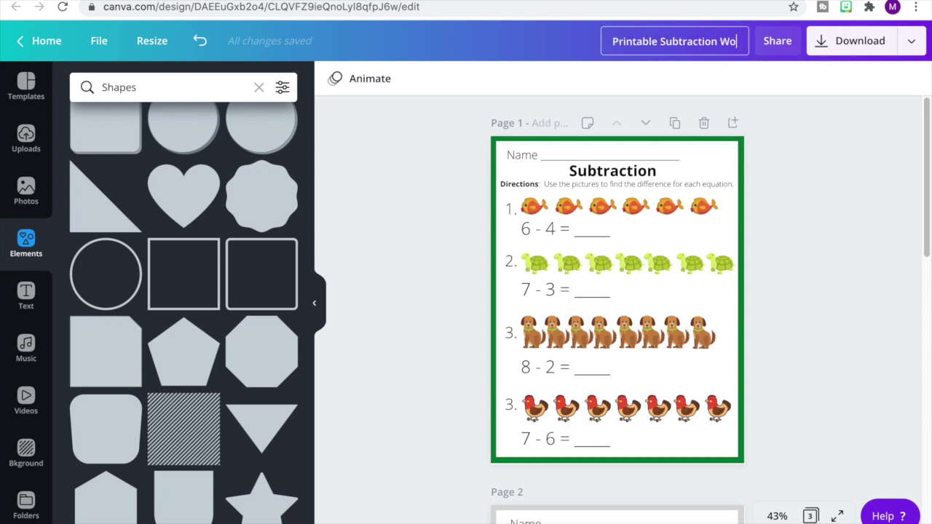
type("rksheets")
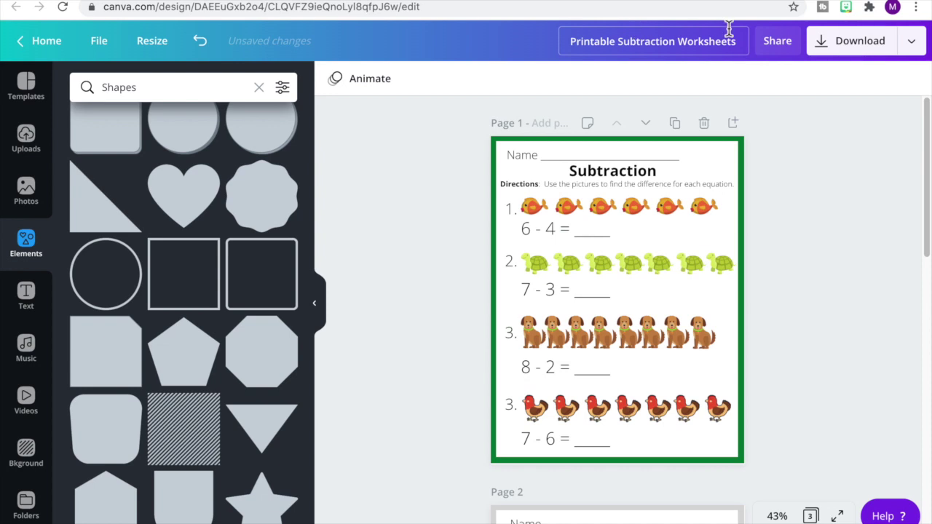
Title page 1 as subtraction worksheet #1.
left_click(546, 126)
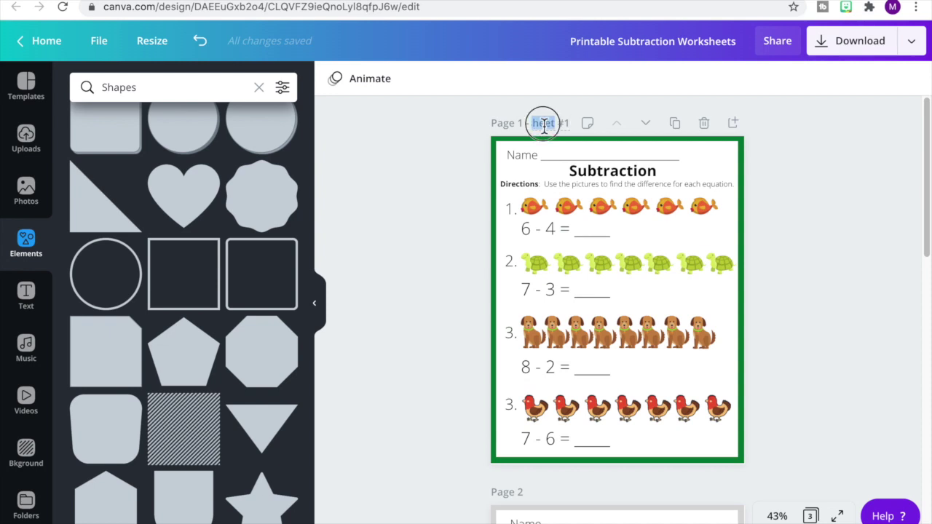
left_click(814, 173)
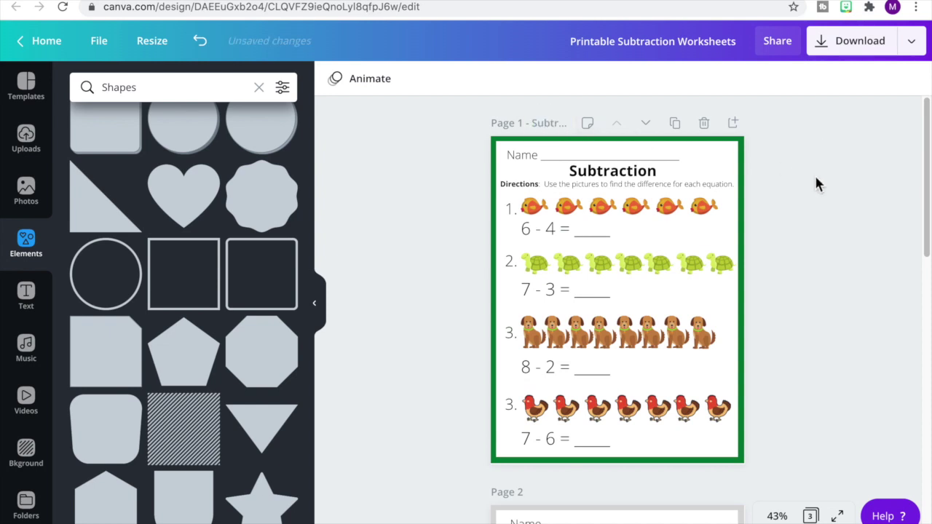
Download all three pages of the worksheet design as a PDF Print file and continue editing.
scroll(777, 253, "down", 5)
scroll(823, 225, "up", 5)
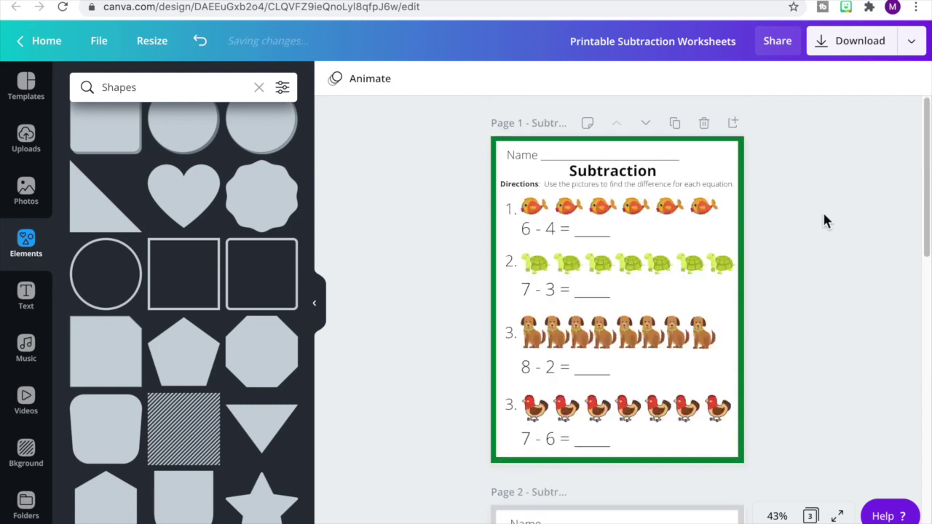
left_click(911, 46)
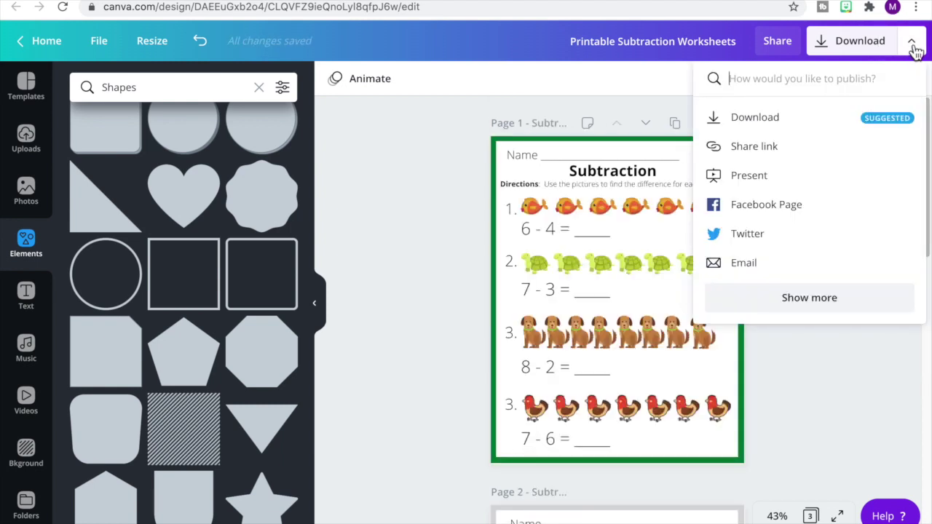
left_click(837, 118)
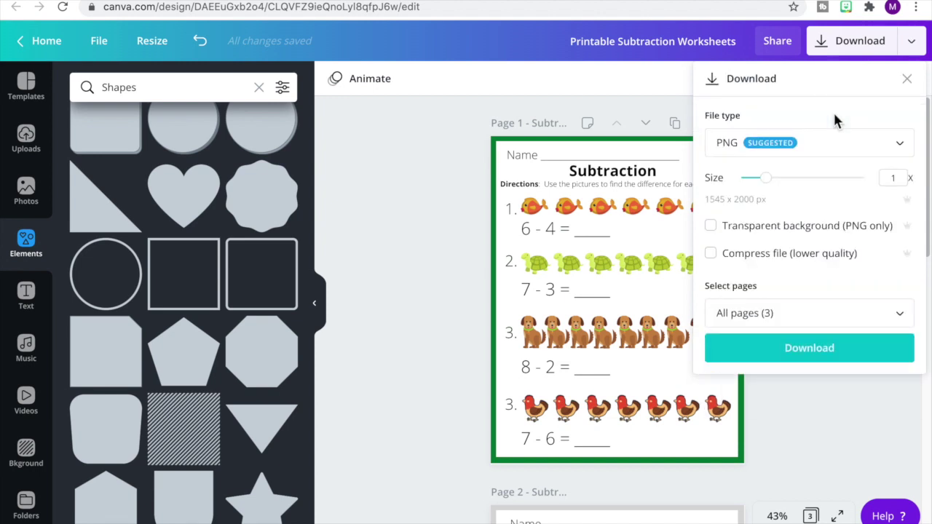
left_click(768, 151)
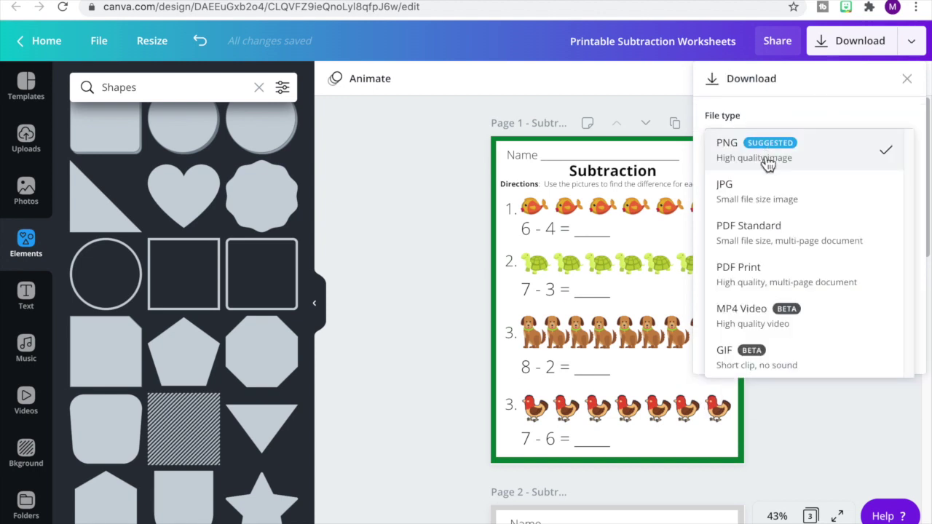
left_click(772, 284)
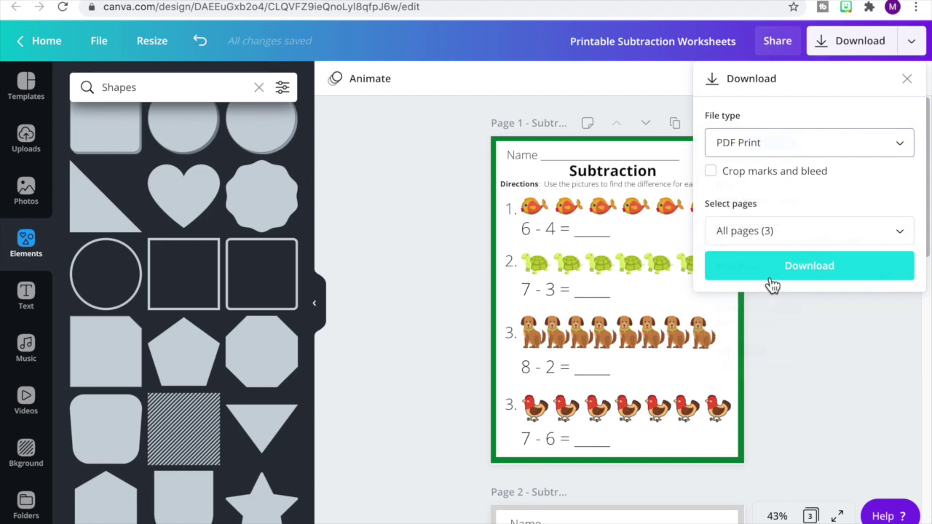
left_click(846, 274)
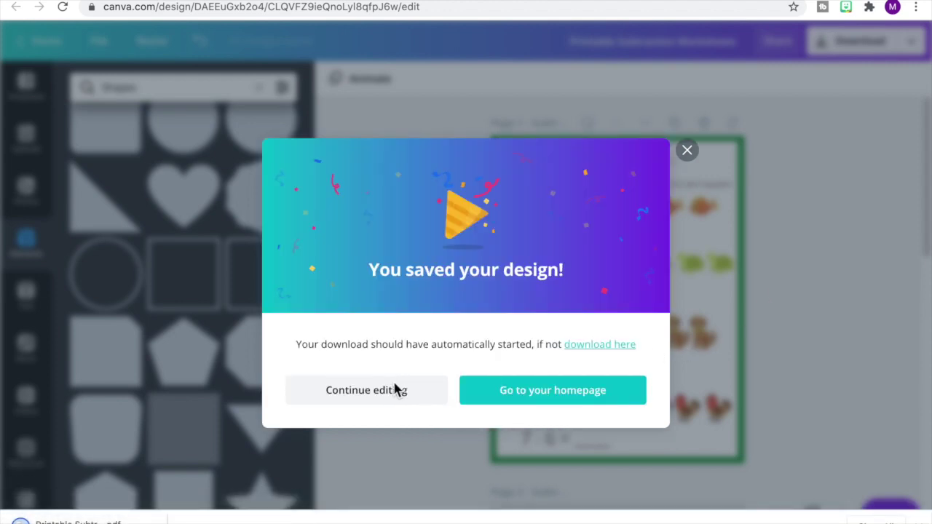
left_click(388, 397)
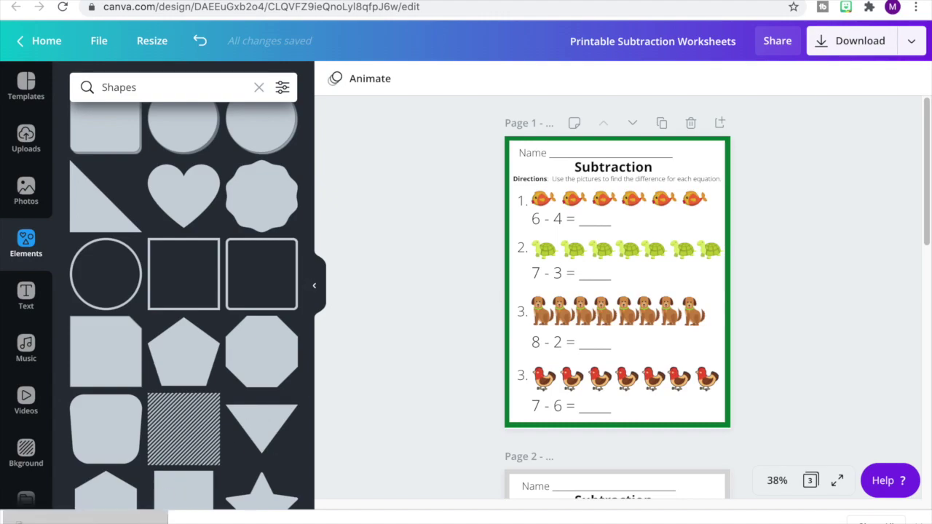
Open the downloaded PDF, inspect the green border along the page edges, and return to the design.
left_click(107, 518)
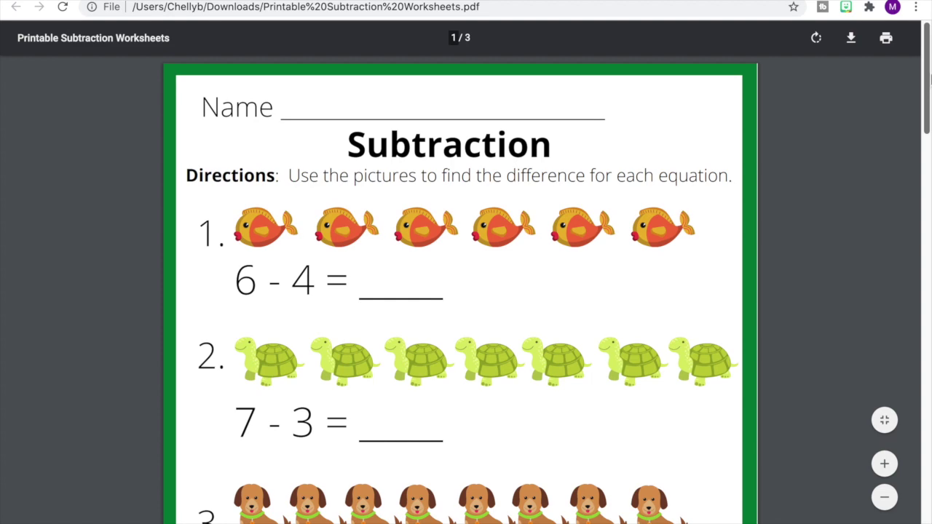
left_click_drag(927, 73, 928, 49)
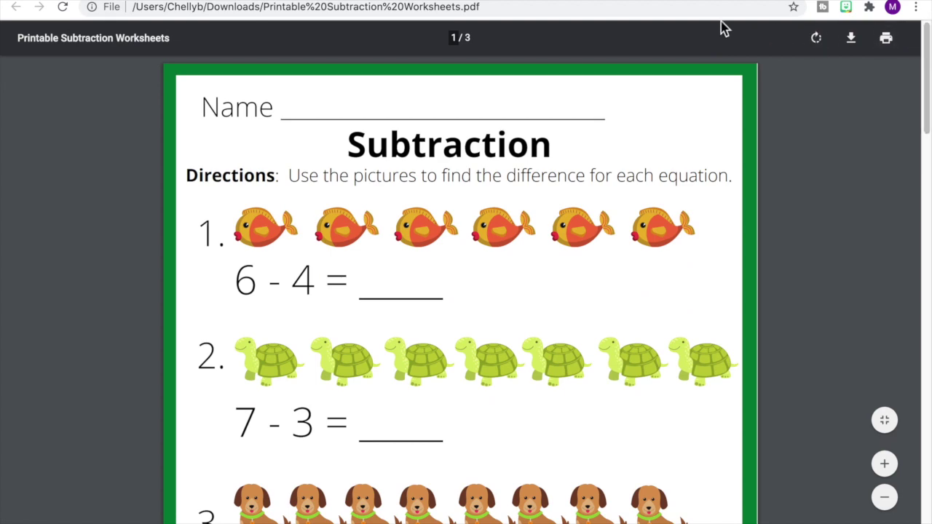
left_click(436, 2)
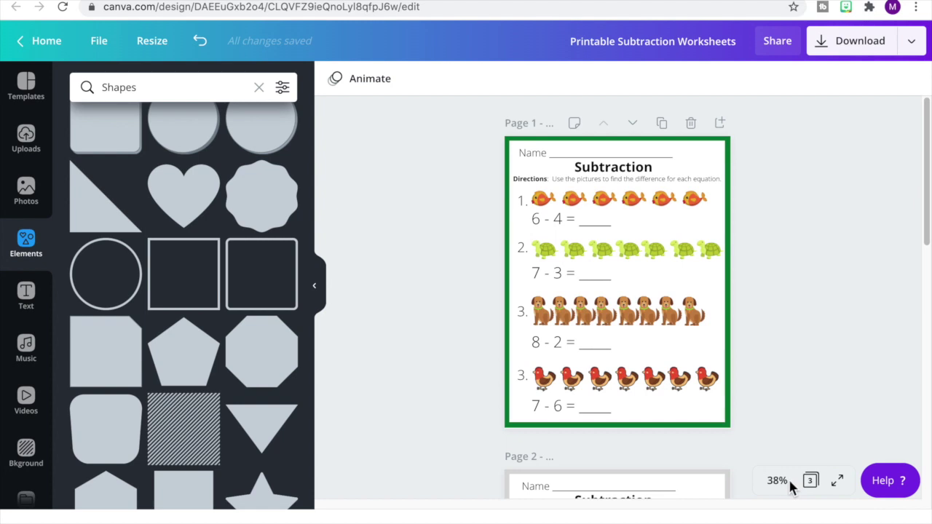
At 75% zoom, stretch the page 1 and page 2 borders slightly outward to cover their page edges.
left_click(790, 516)
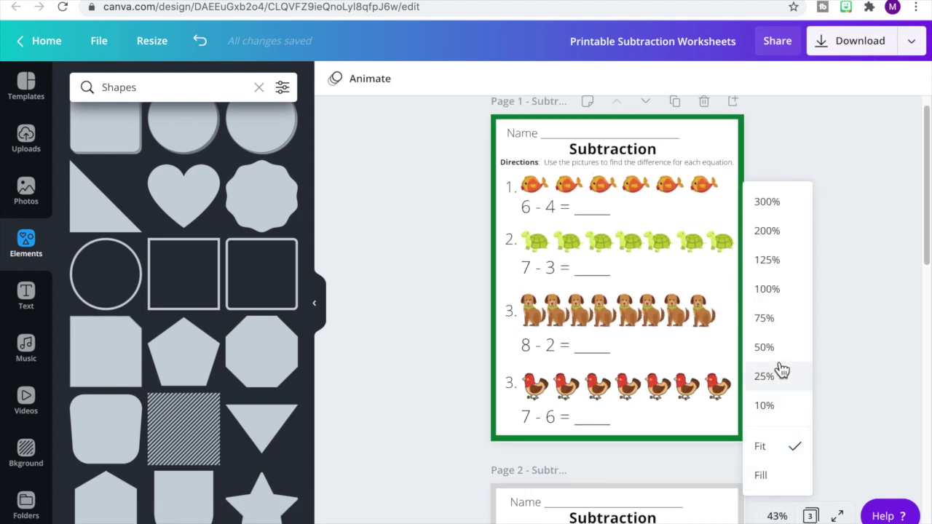
left_click(773, 318)
left_click(831, 326)
left_click_drag(842, 329, 843, 332)
left_click_drag(921, 268, 910, 383)
left_click(837, 427)
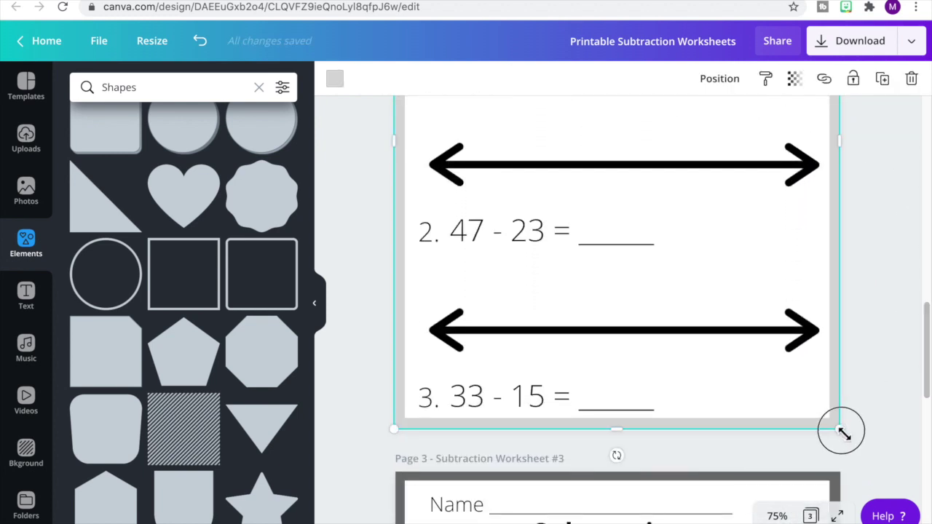
Enlarge the dark grey page 3 border to 8.5 by 11 so it reaches the page edges.
left_click_drag(924, 357, 898, 493)
left_click(838, 491)
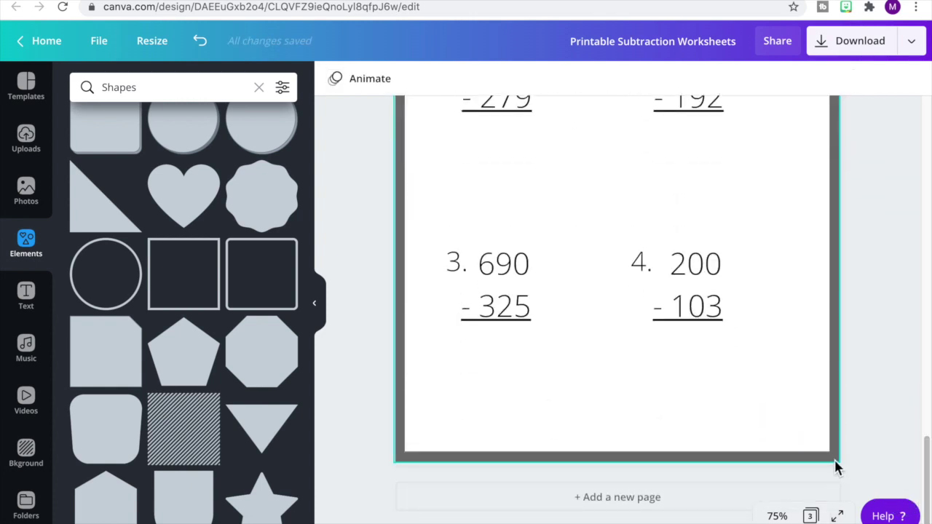
left_click(836, 467)
left_click_drag(841, 464, 843, 472)
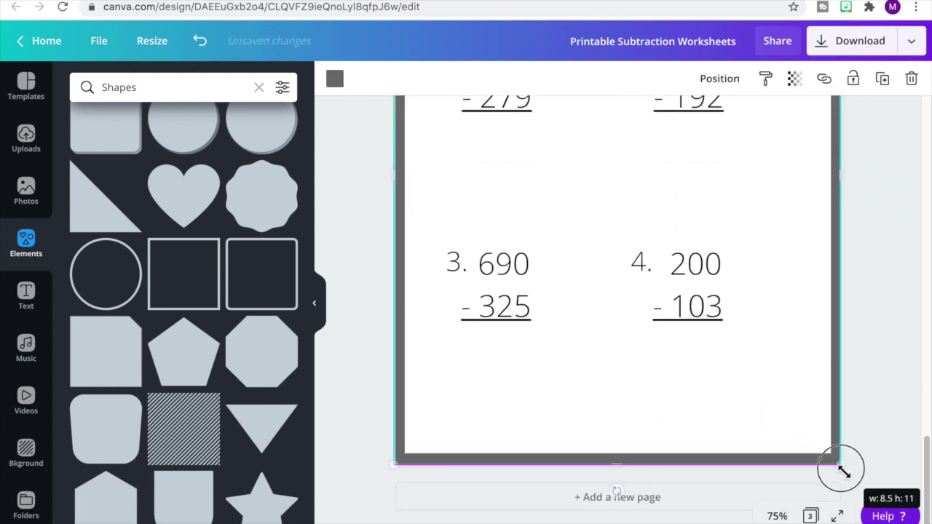
left_click(864, 430)
Download all three pages of the adjusted design again as PDF Print.
left_click(915, 45)
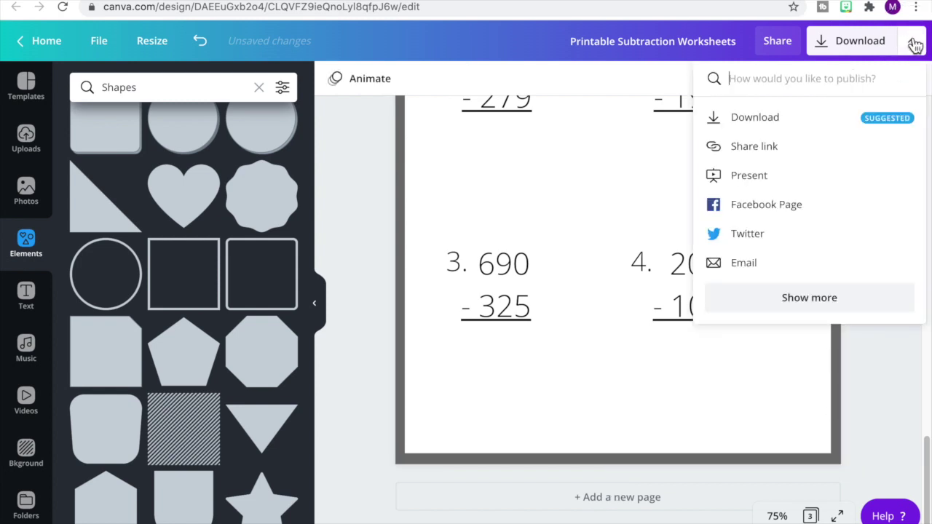
left_click(790, 125)
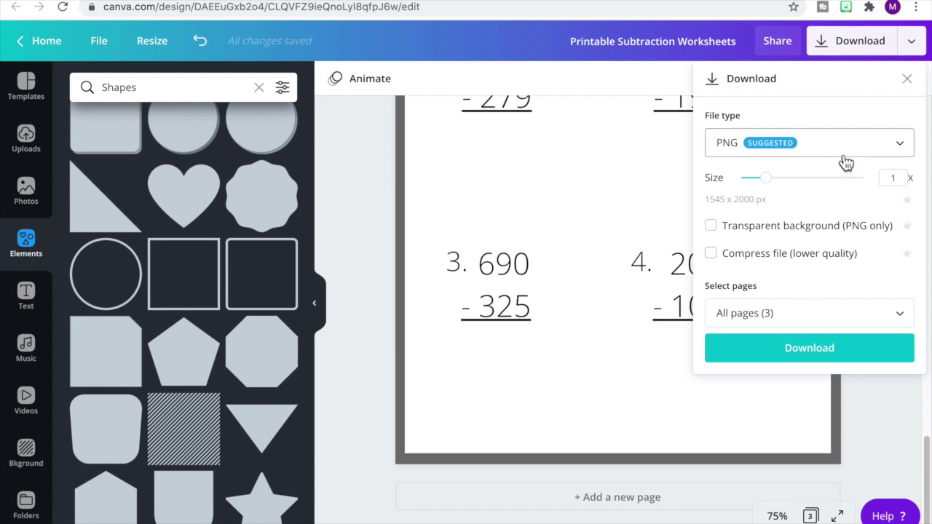
left_click(807, 144)
left_click(786, 284)
left_click(790, 267)
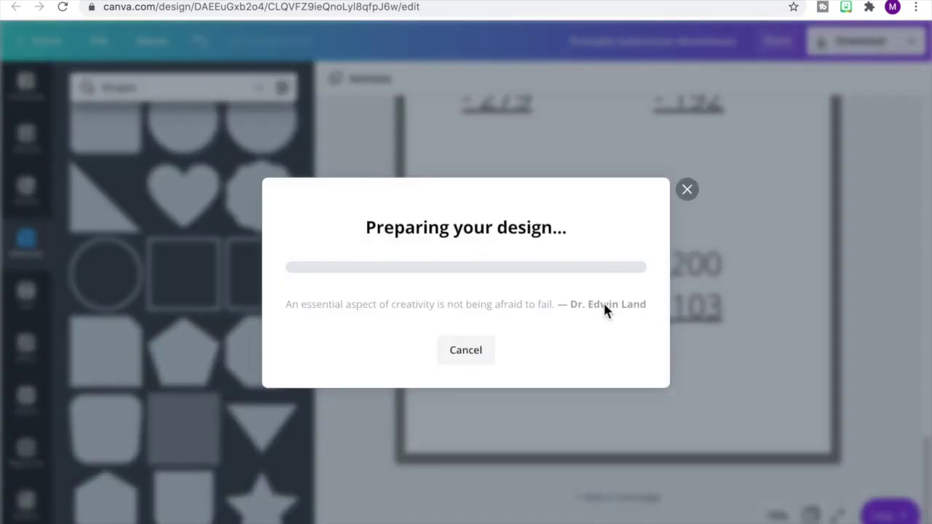